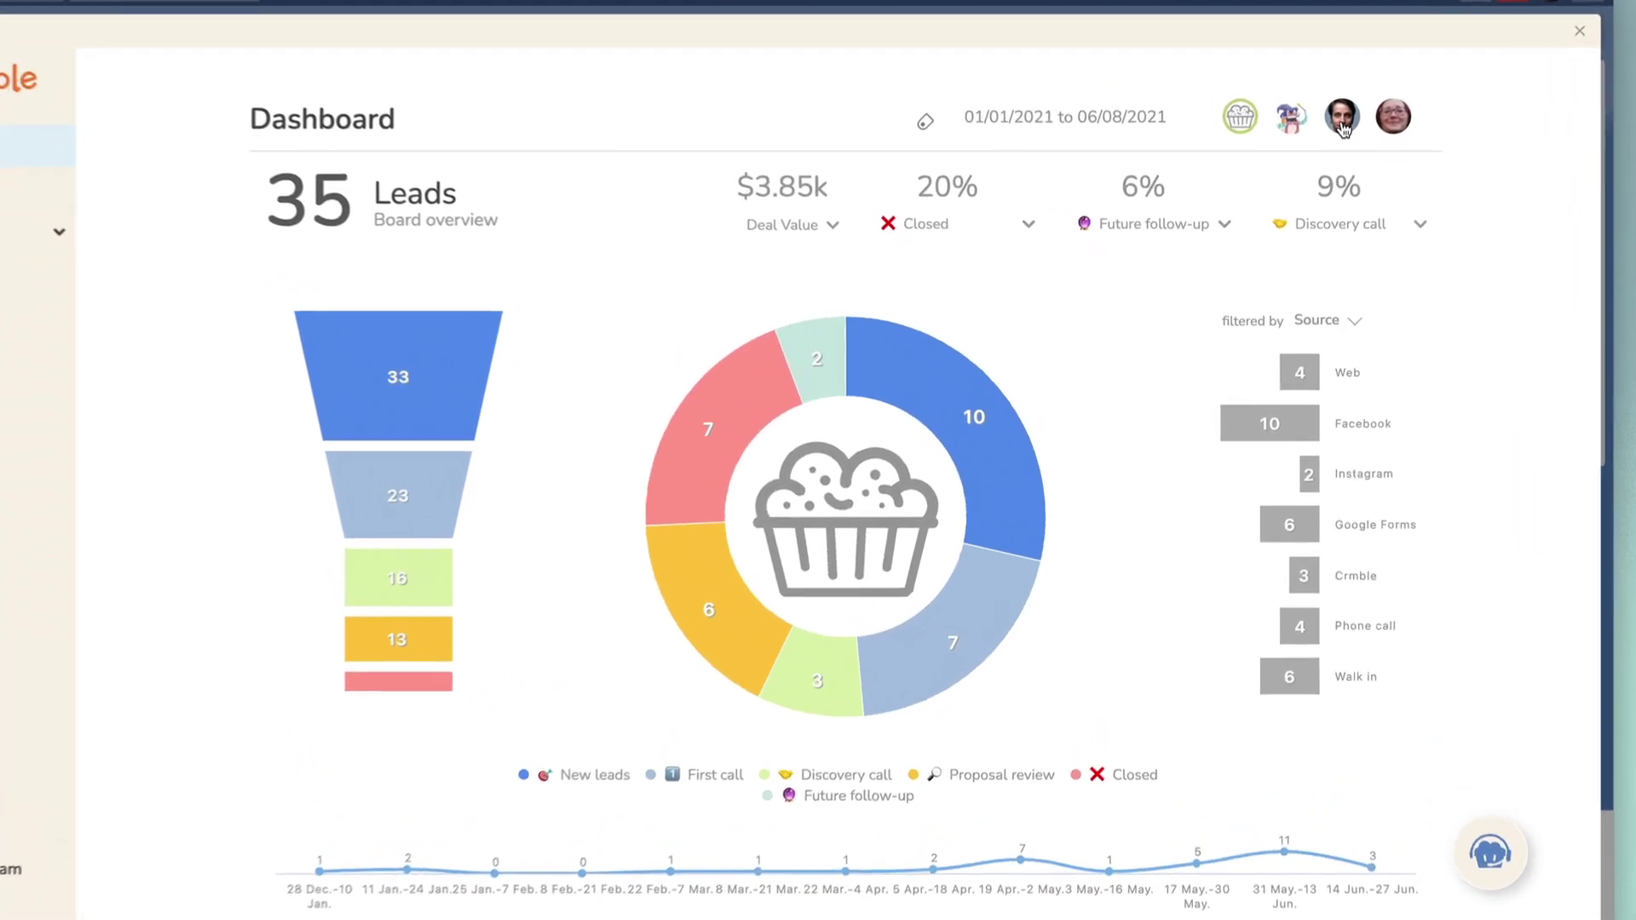
# Filter the Crmble dashboard to two team members in turn, then return to the full overview
pyautogui.click(1344, 119)
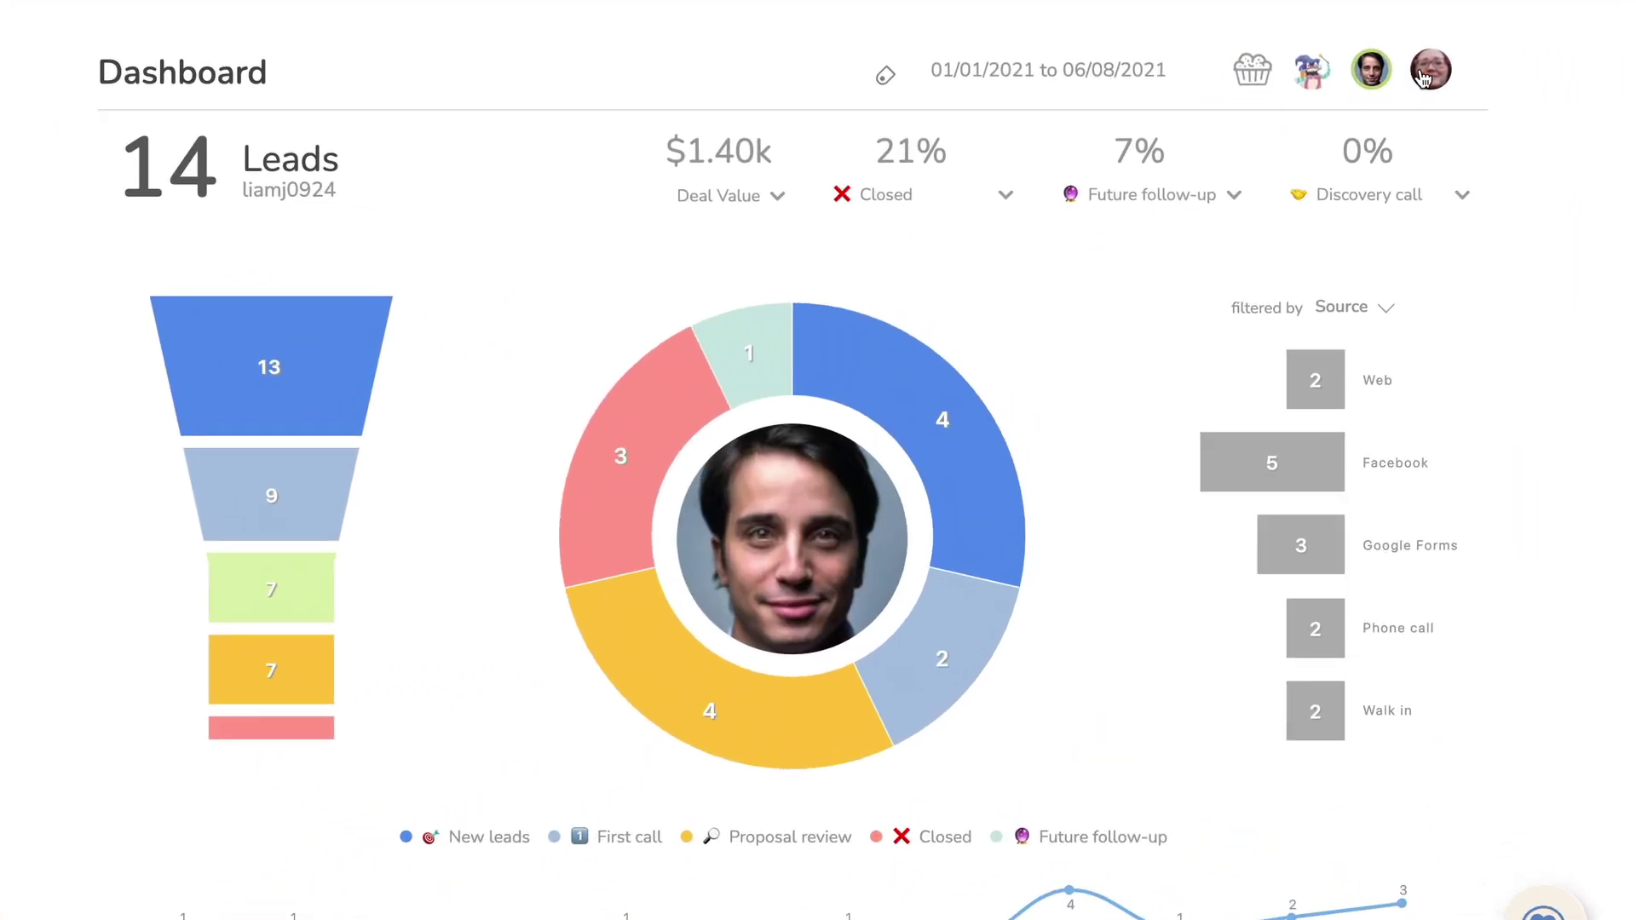
pyautogui.click(1428, 72)
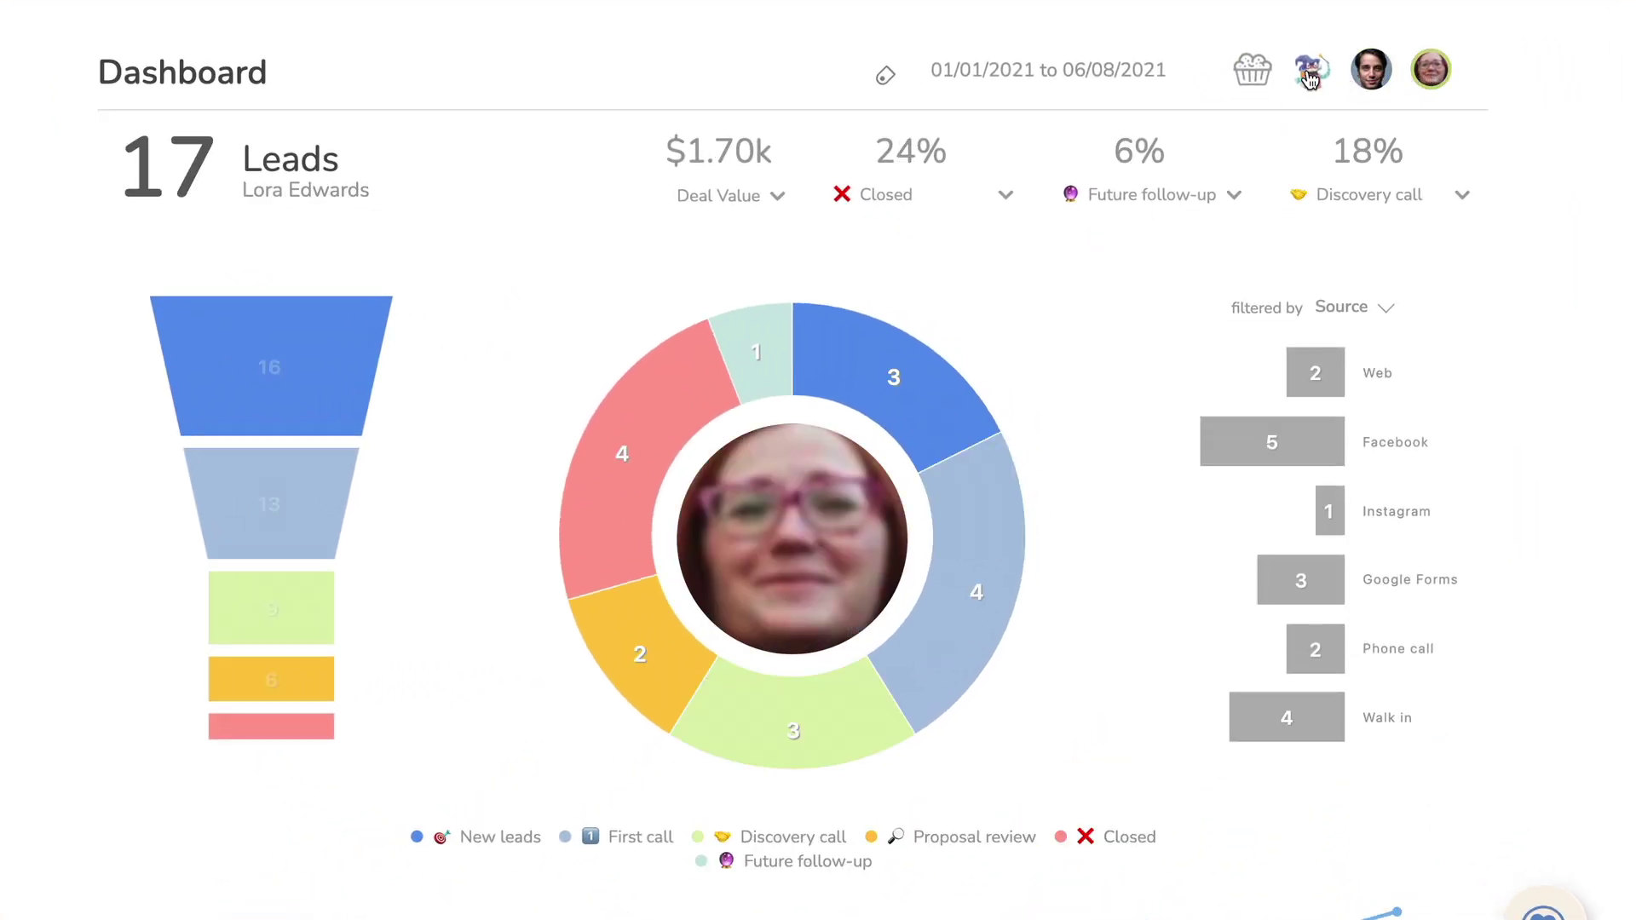
pyautogui.click(1260, 75)
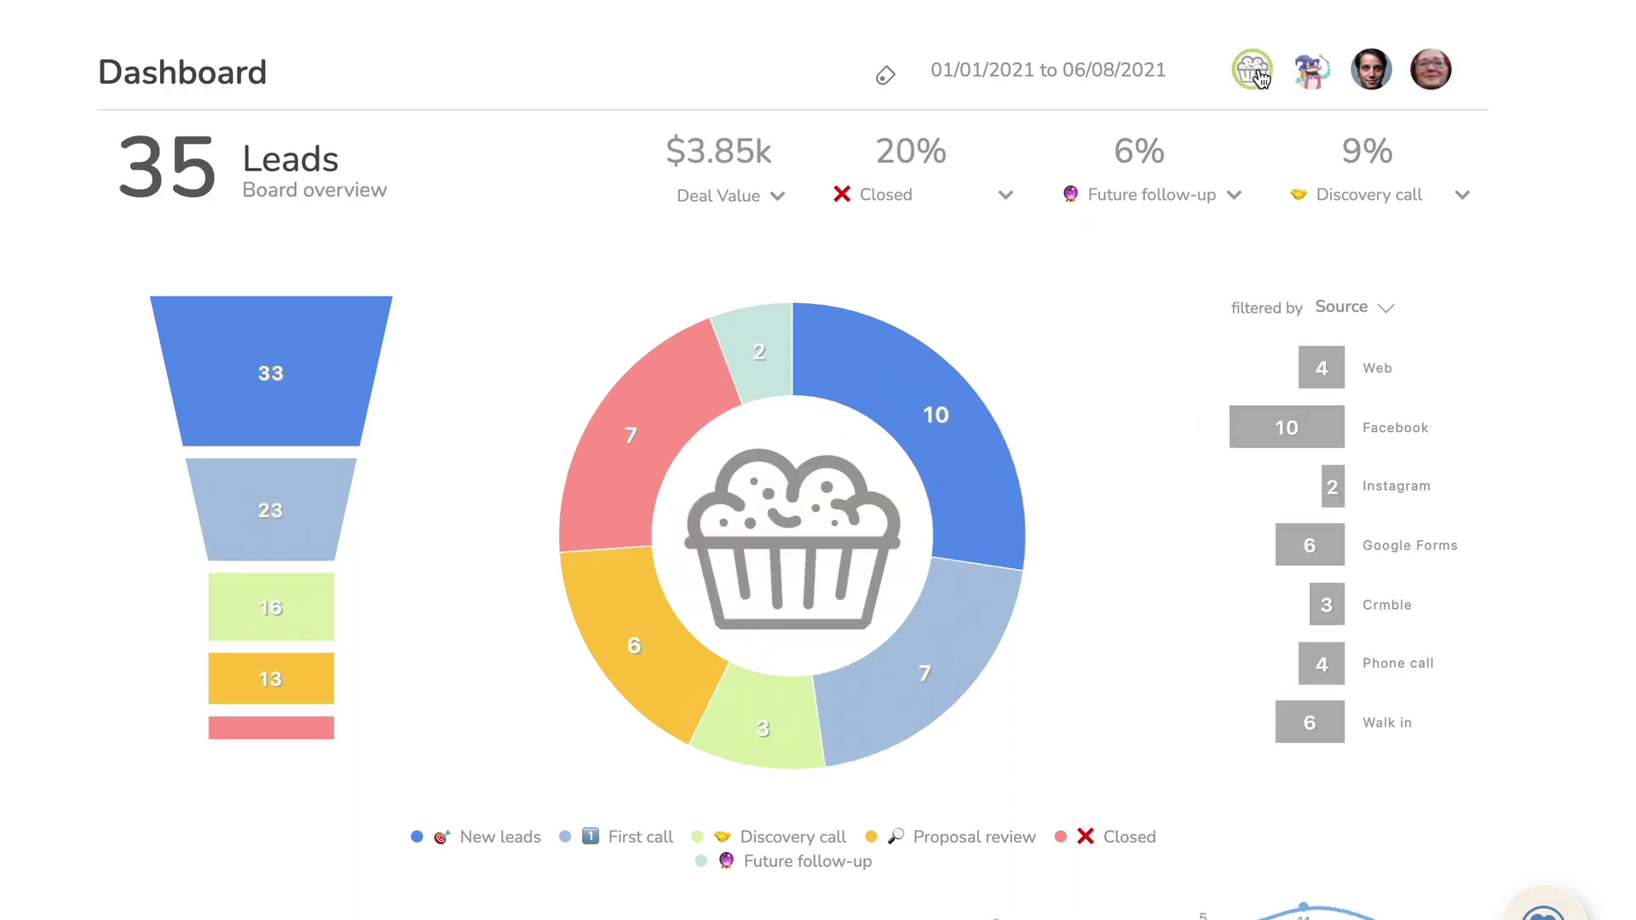
# Toggle the New leads source breakdown, then move the top Requested card second into Packaging
pyautogui.click(949, 421)
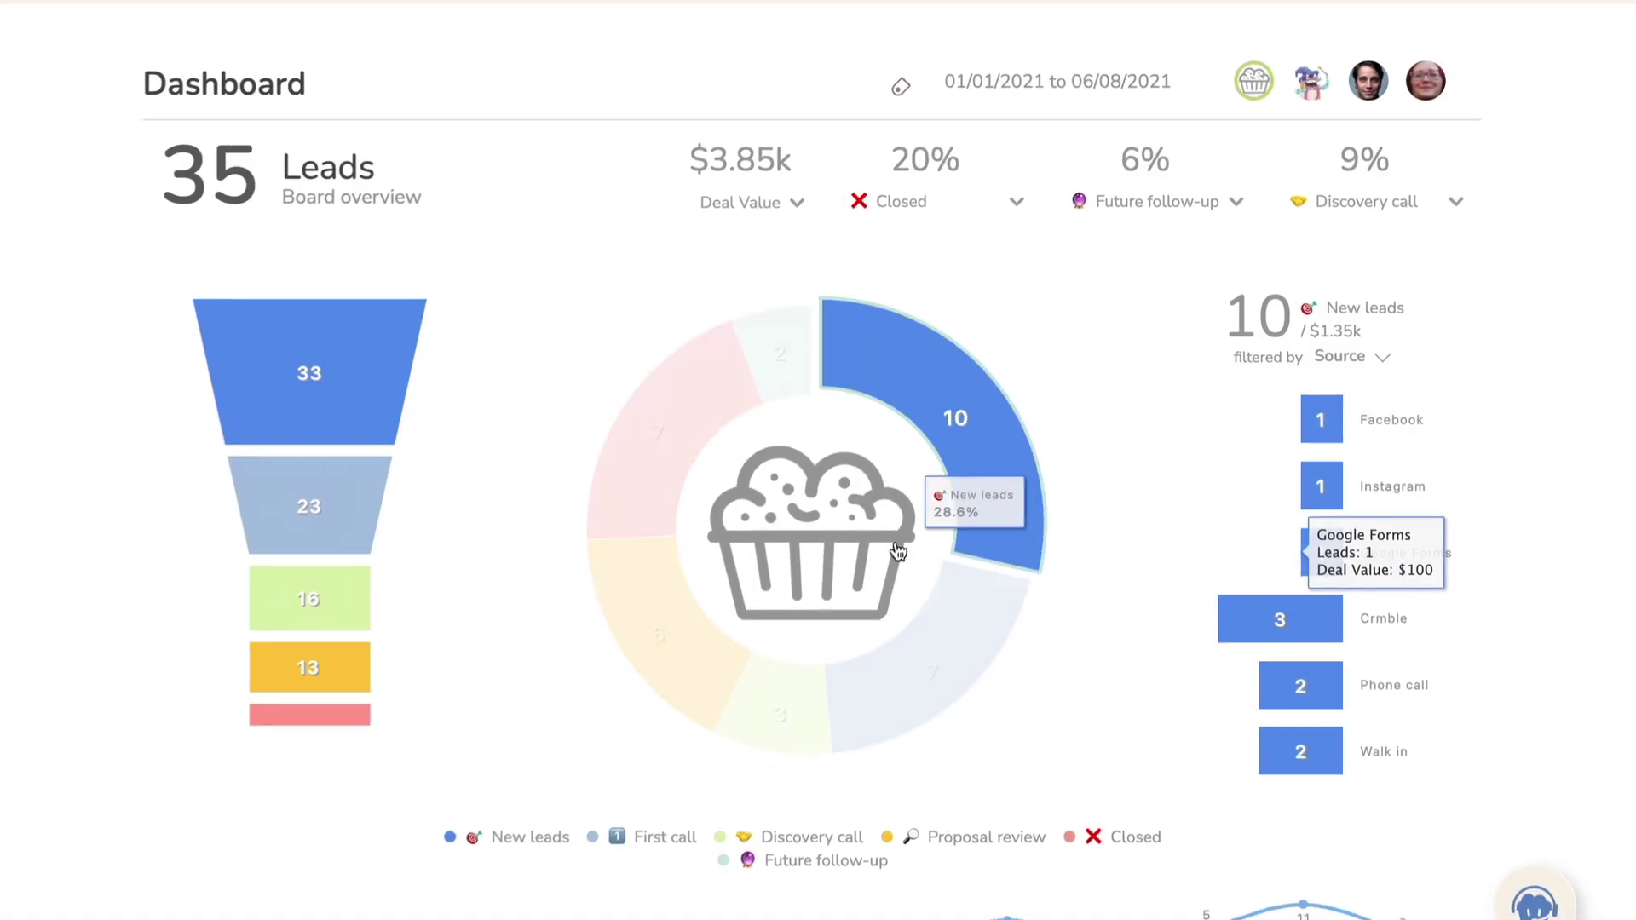
pyautogui.click(862, 550)
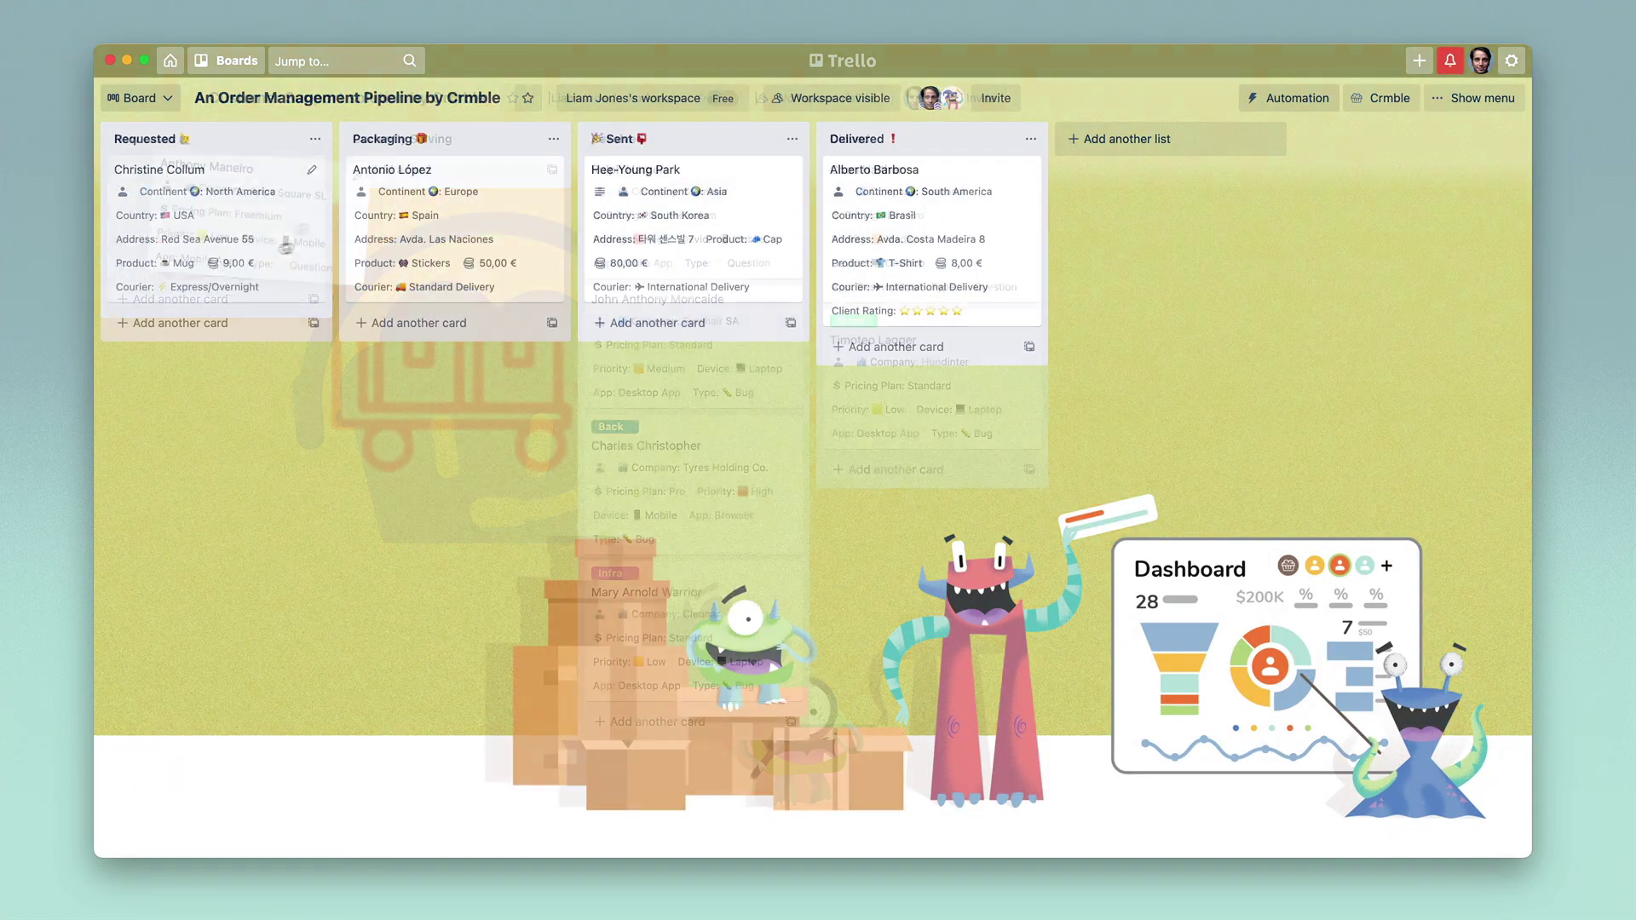
pyautogui.moveTo(228, 236); pyautogui.dragTo(627, 322)
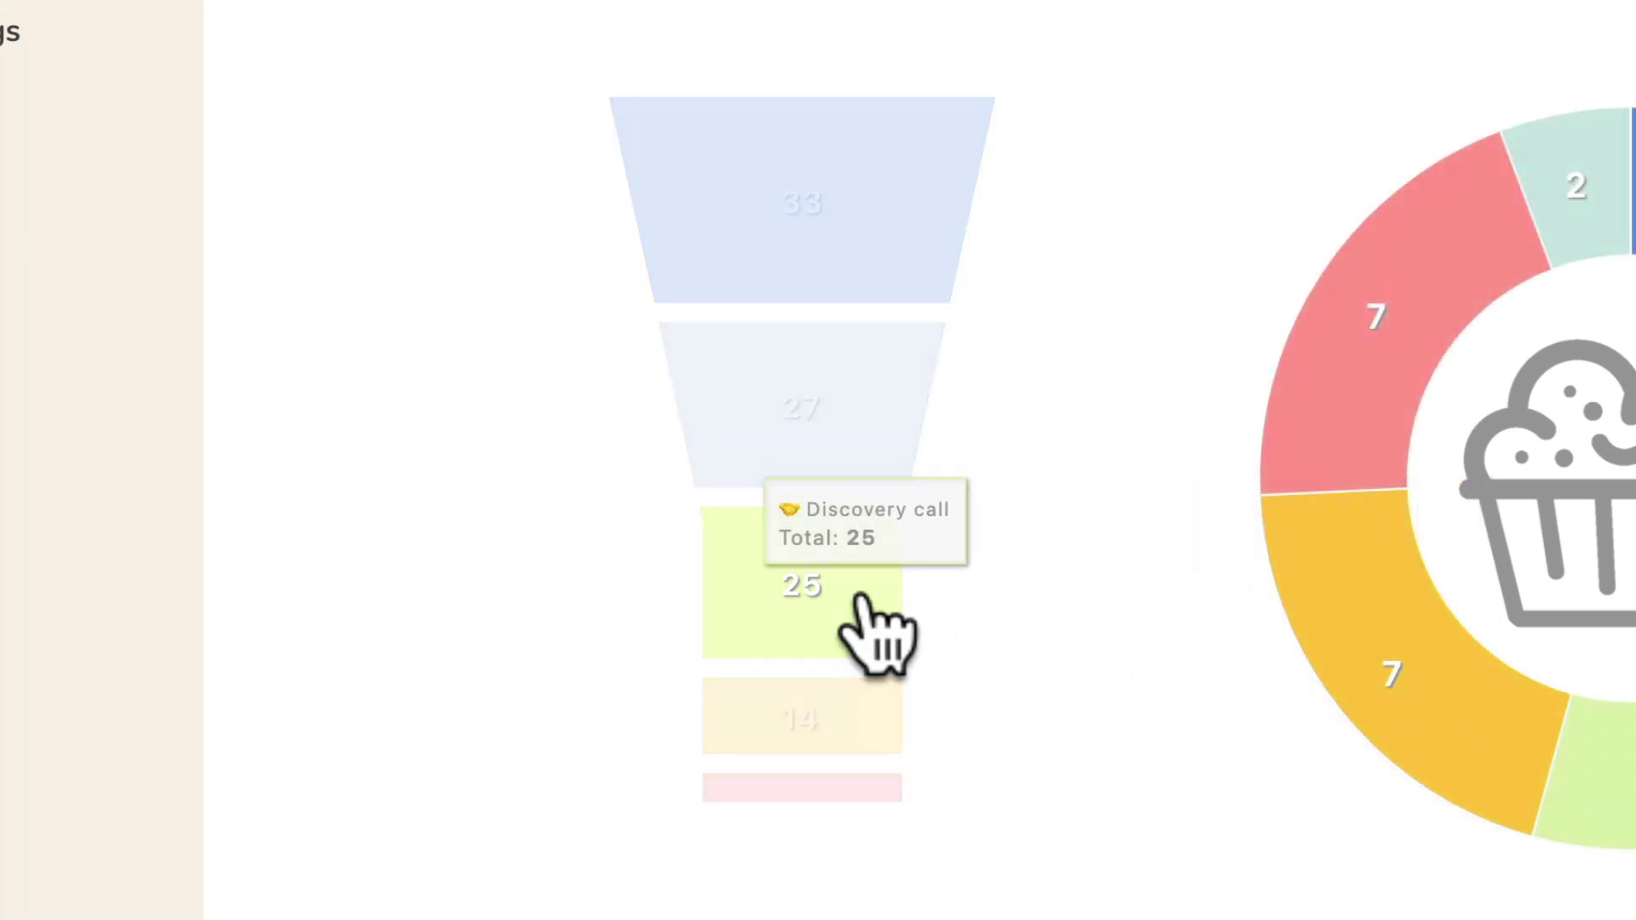
# Bring up Crmble's Settings page listing the Crmble lists beside the funnel preview
pyautogui.moveTo(877, 705)
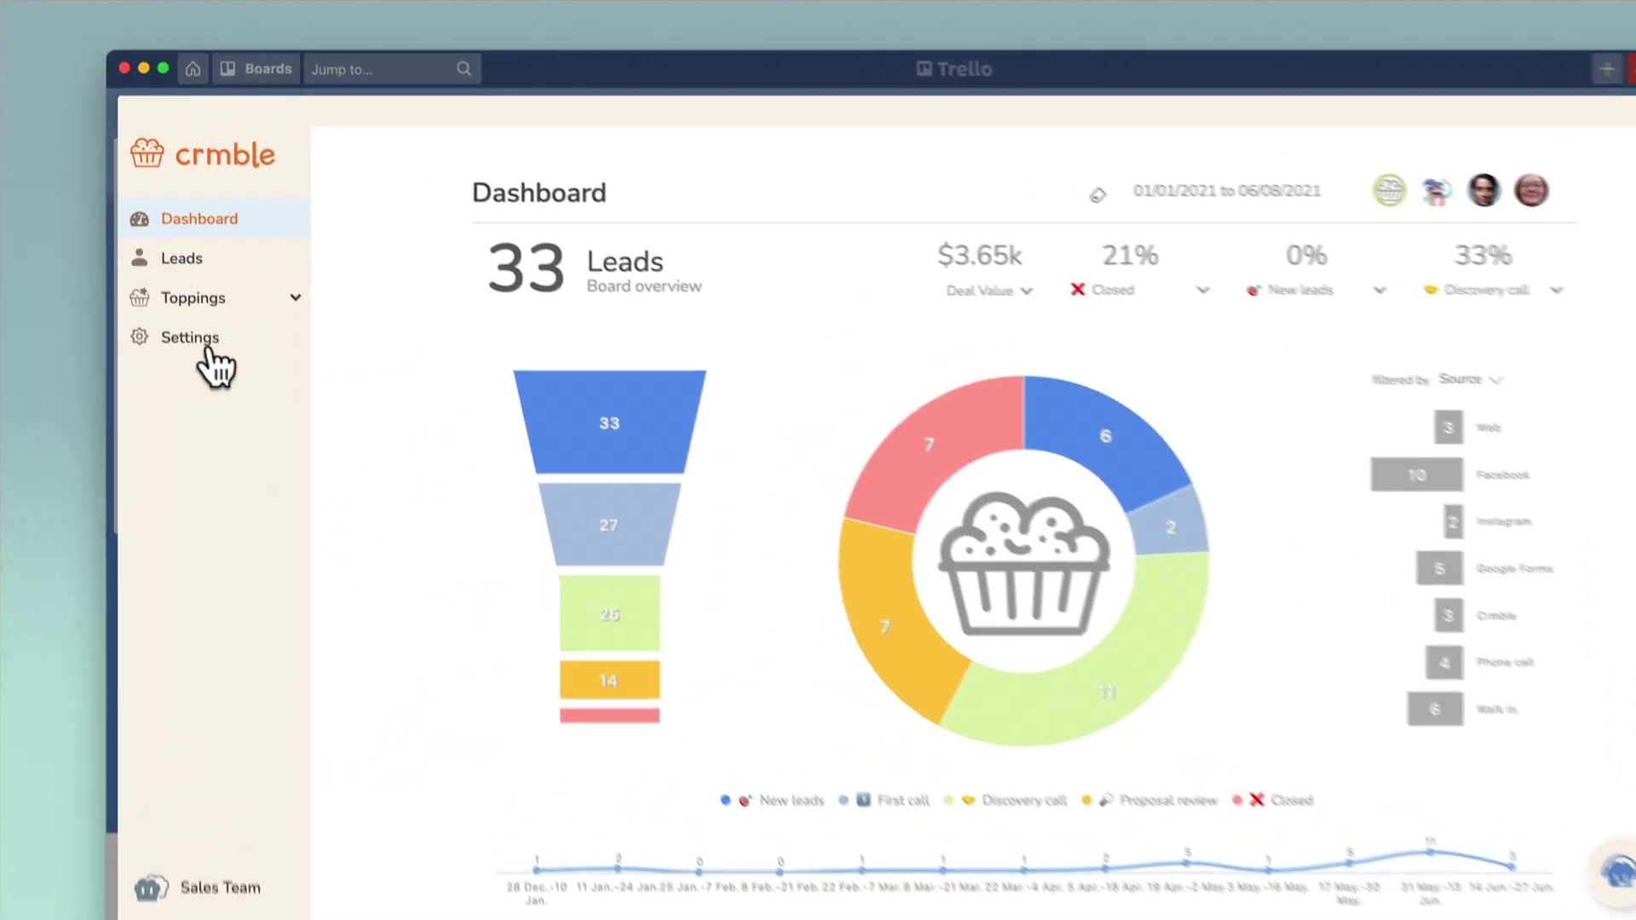
# Add Future follow-up as a Crmble list, shown in reports in lavender #dfaeff, and return to the dashboard
pyautogui.click(208, 347)
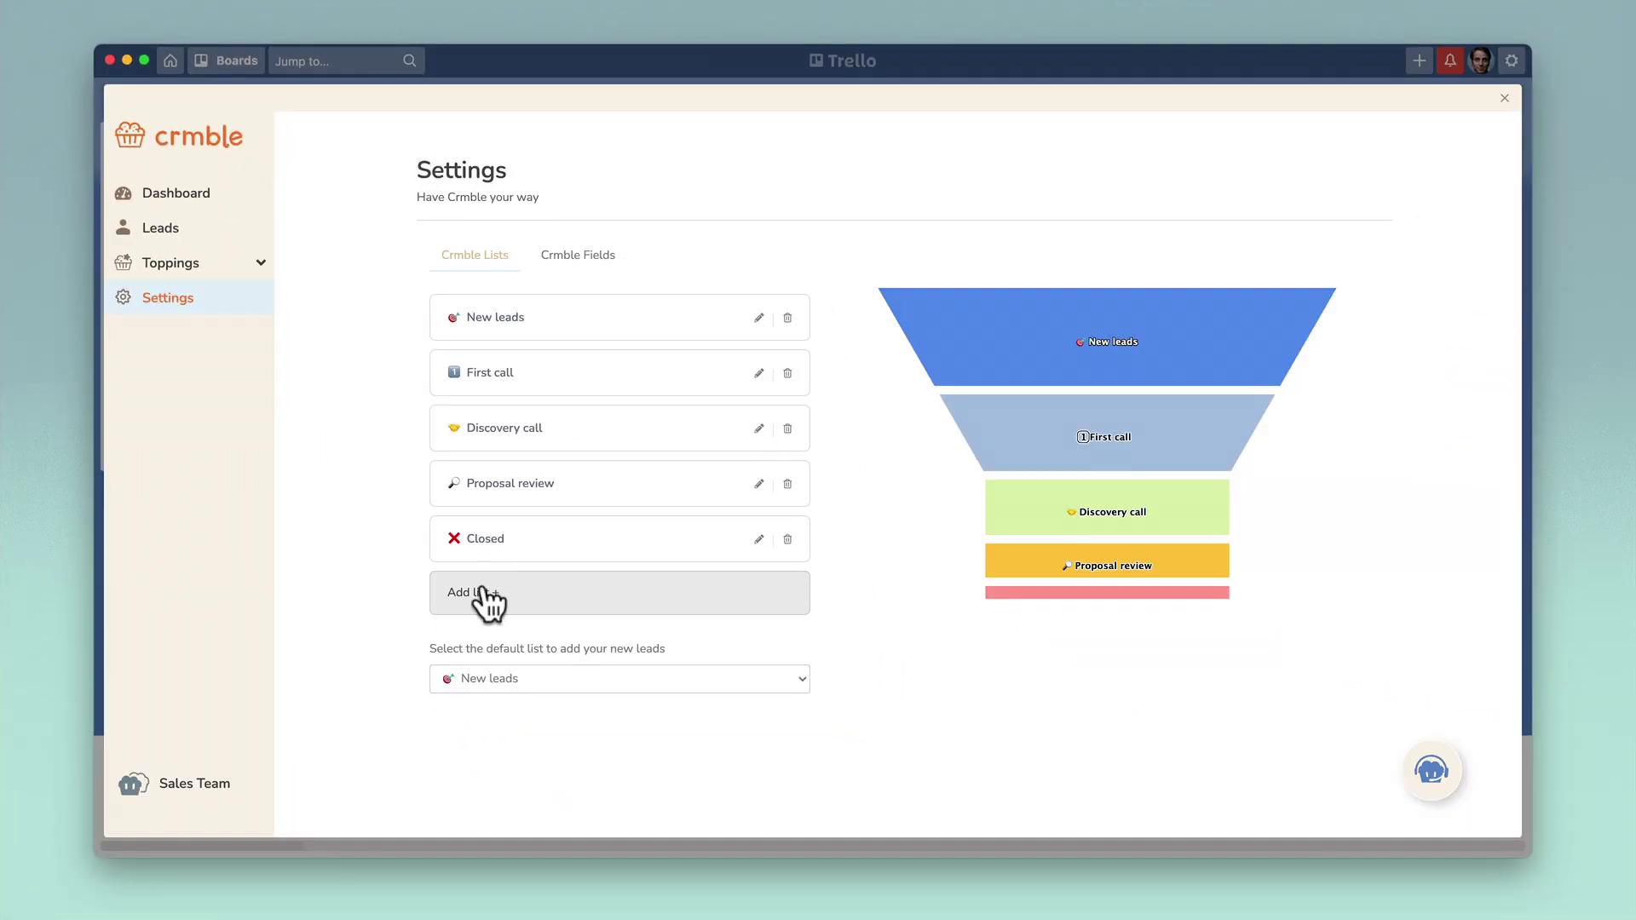
pyautogui.click(484, 592)
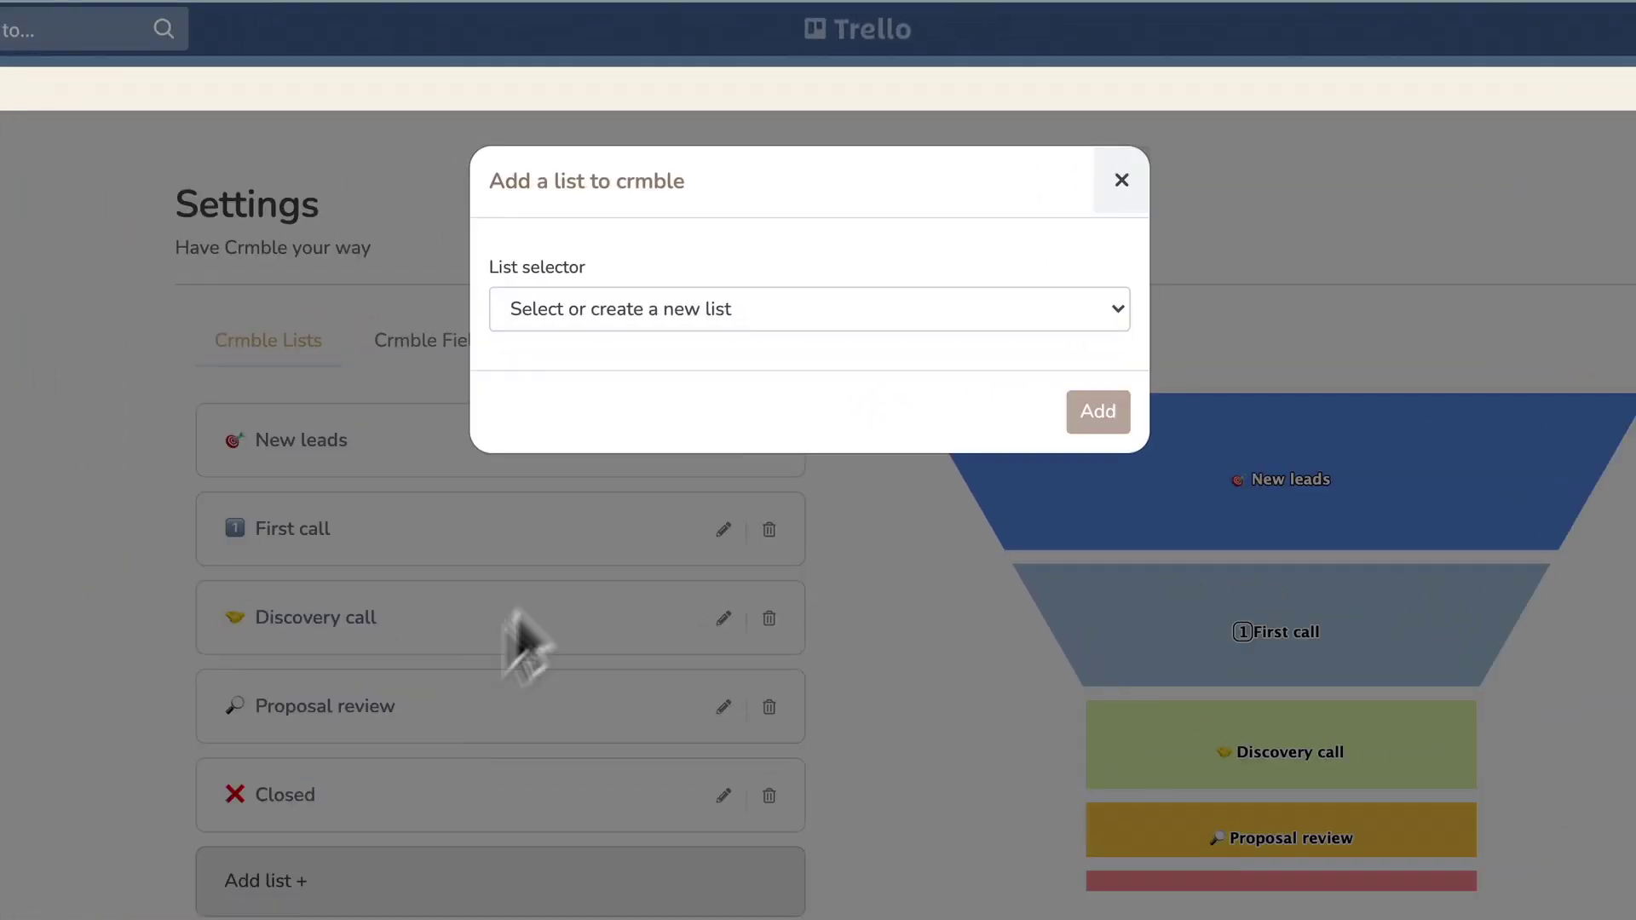
pyautogui.click(748, 316)
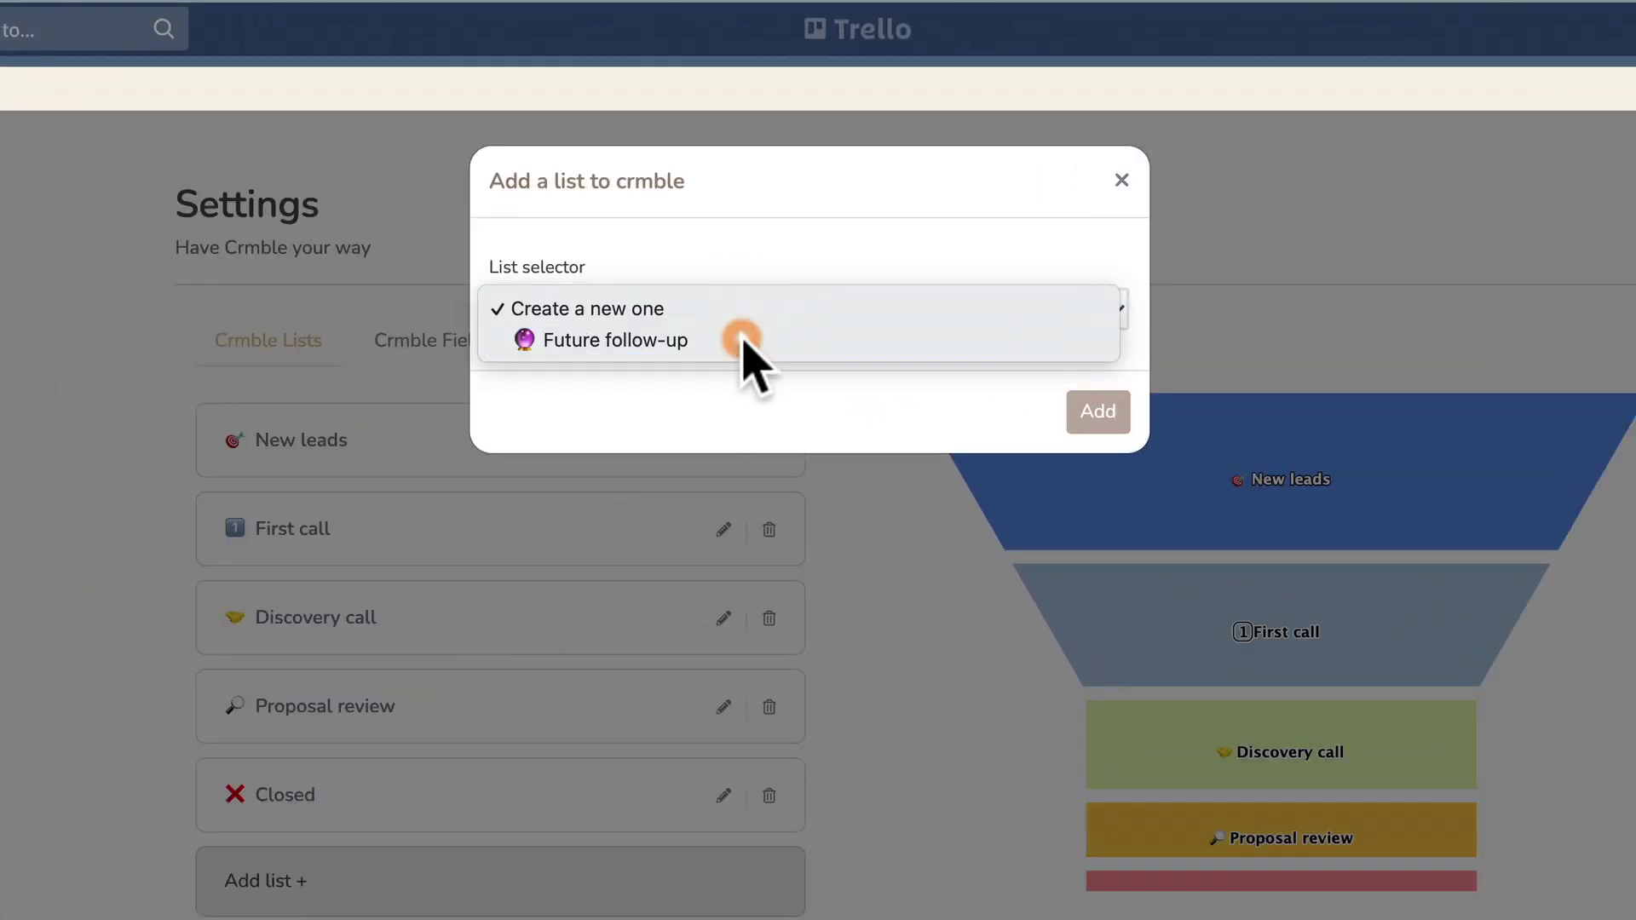
pyautogui.click(743, 339)
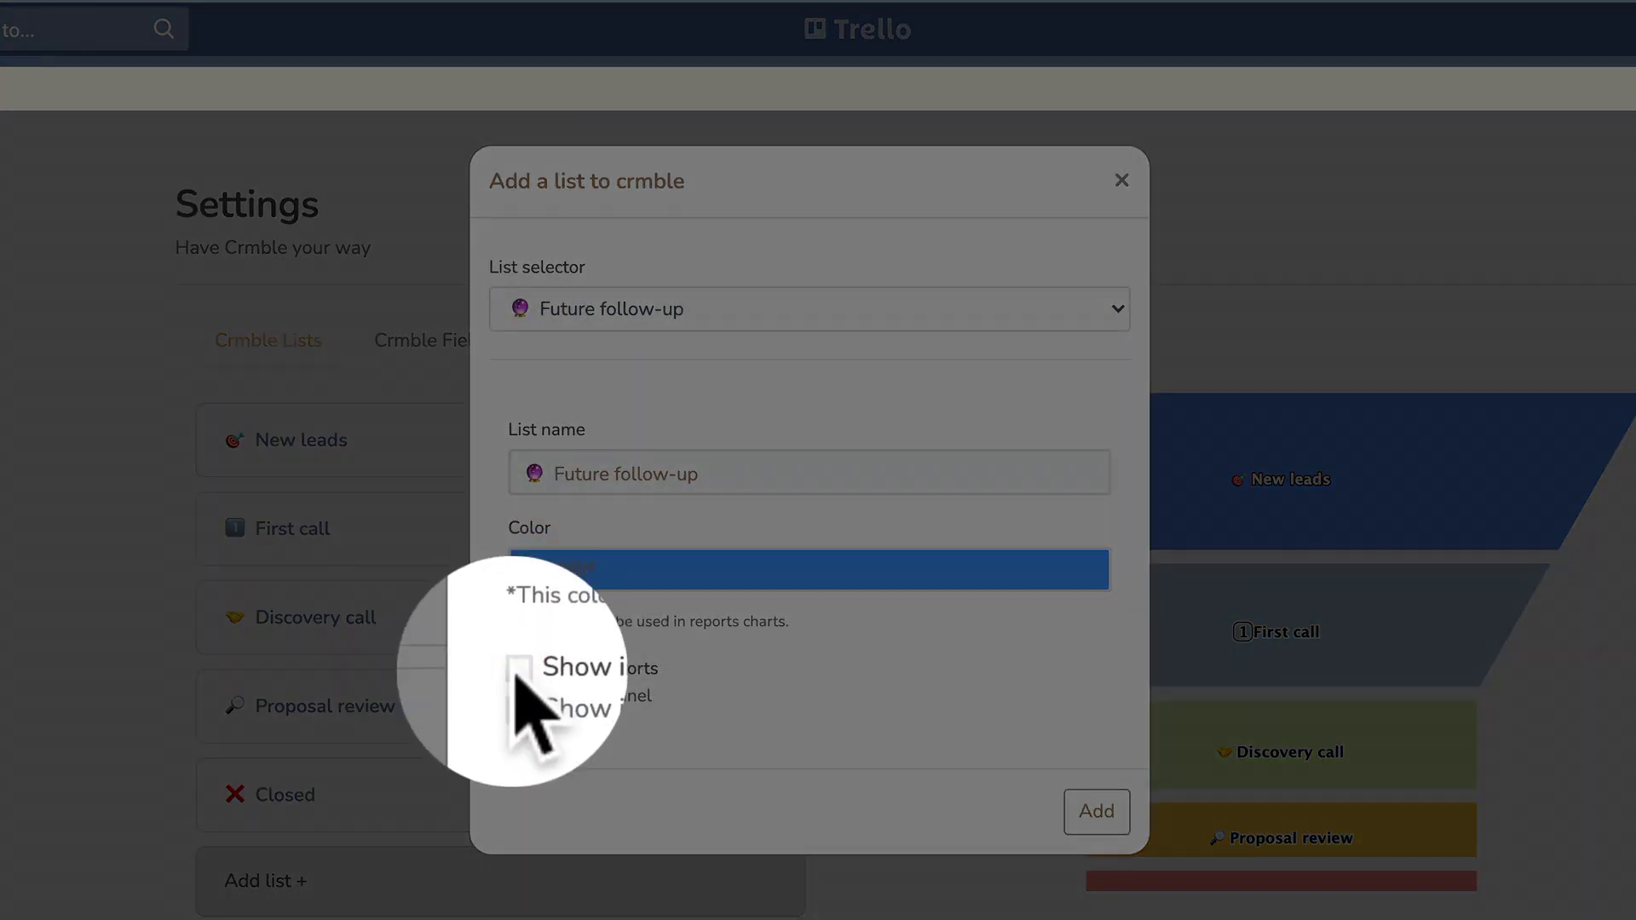
pyautogui.click(517, 668)
pyautogui.click(618, 571)
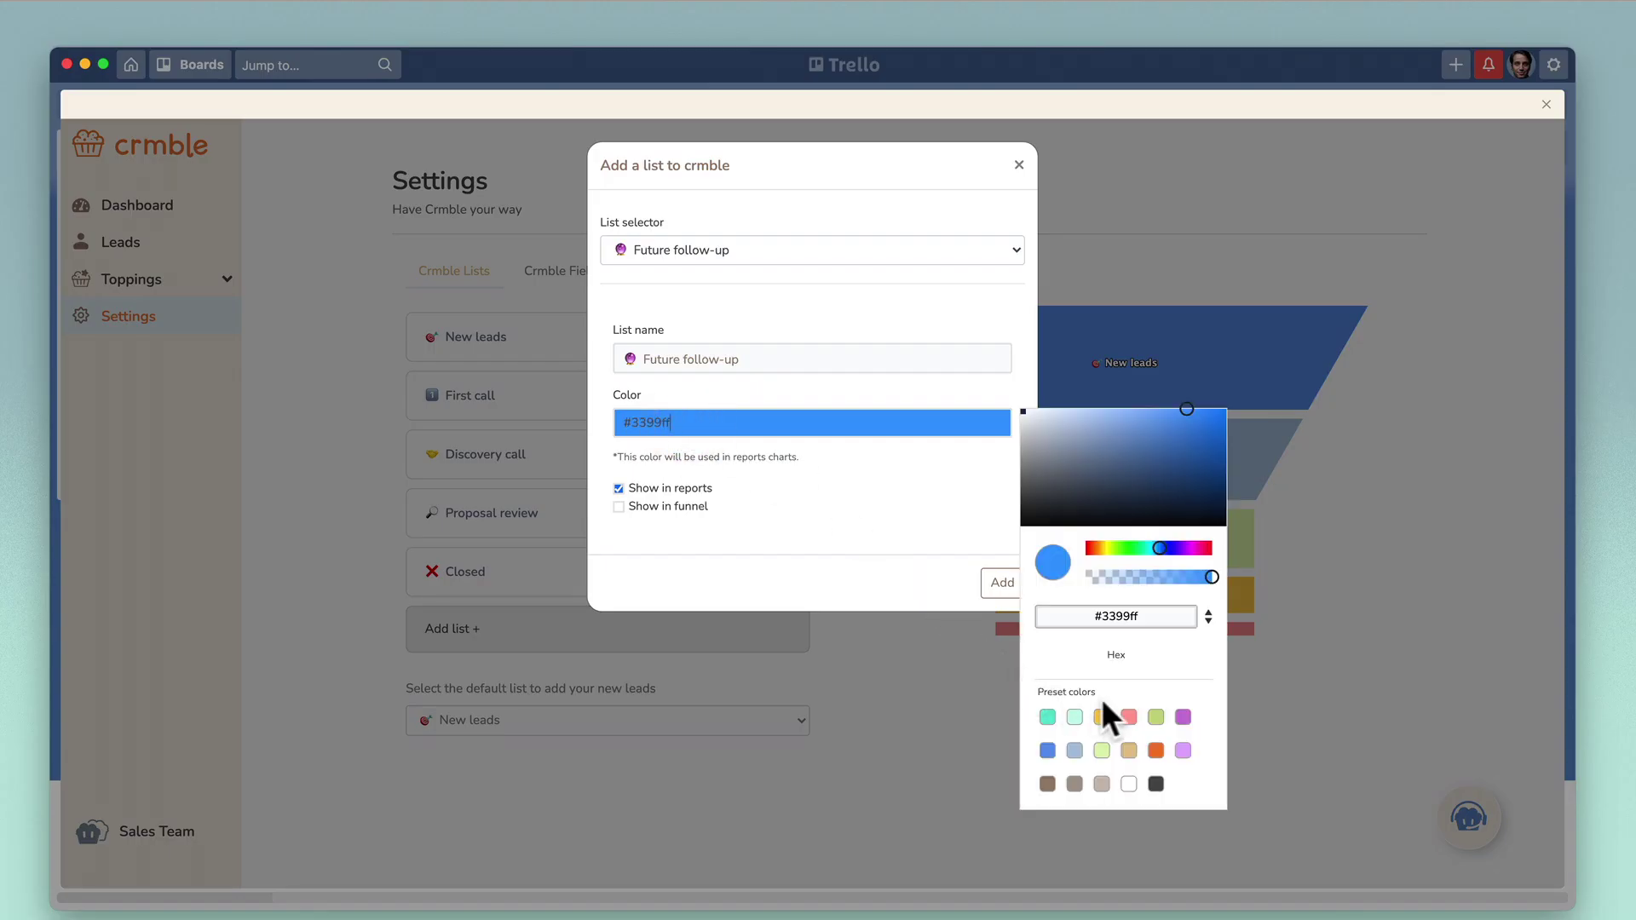
pyautogui.click(1184, 750)
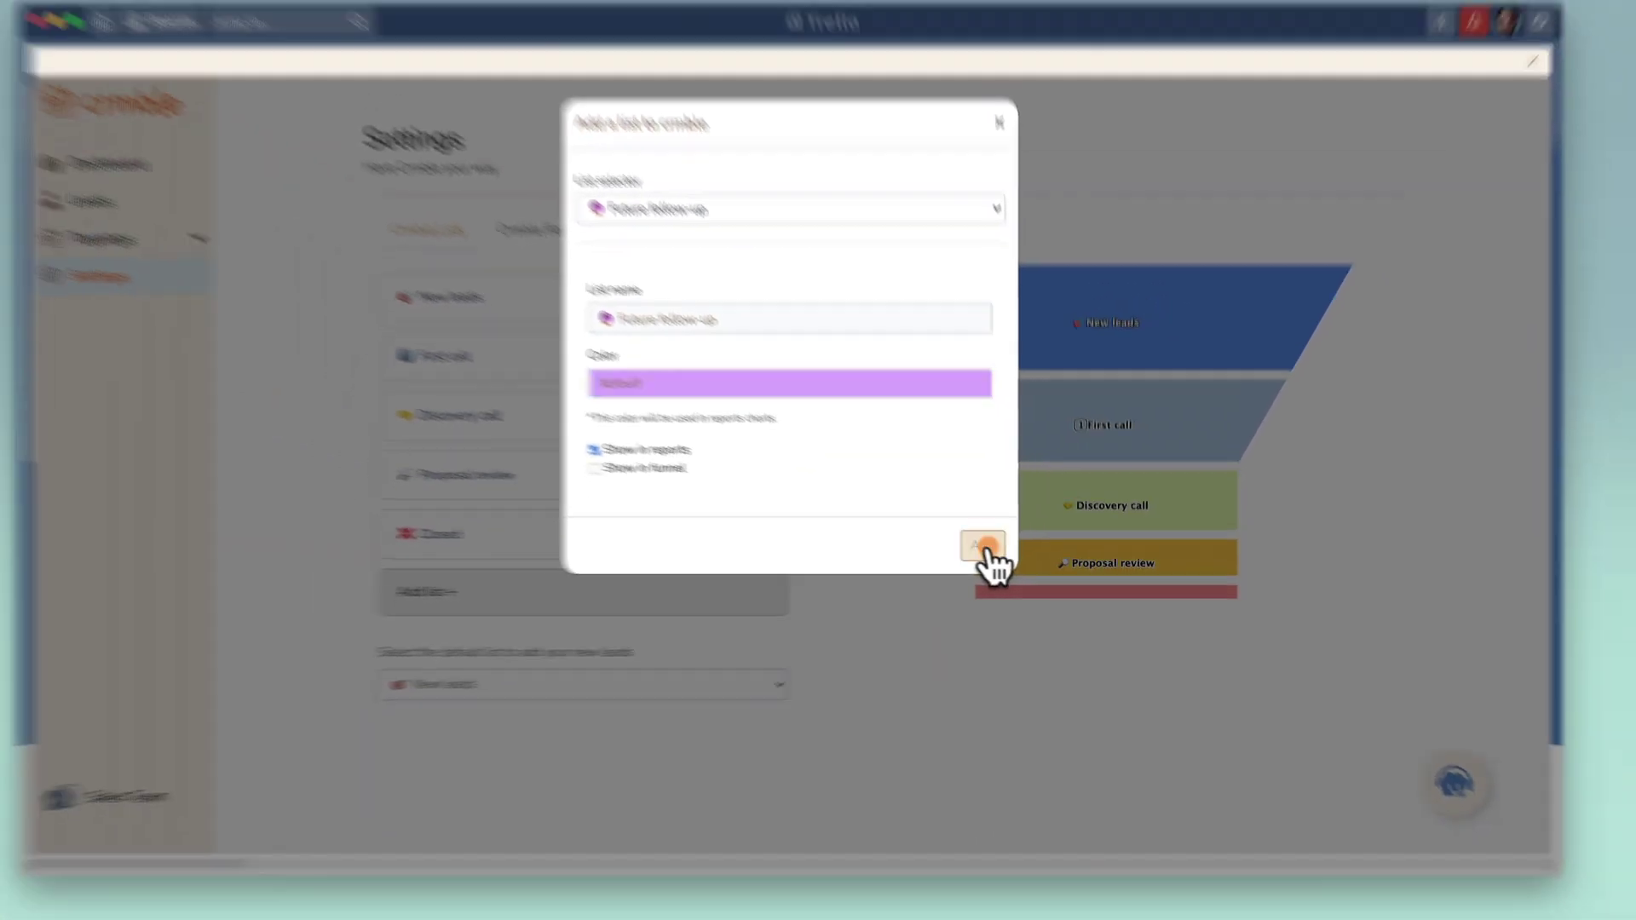
pyautogui.click(916, 521)
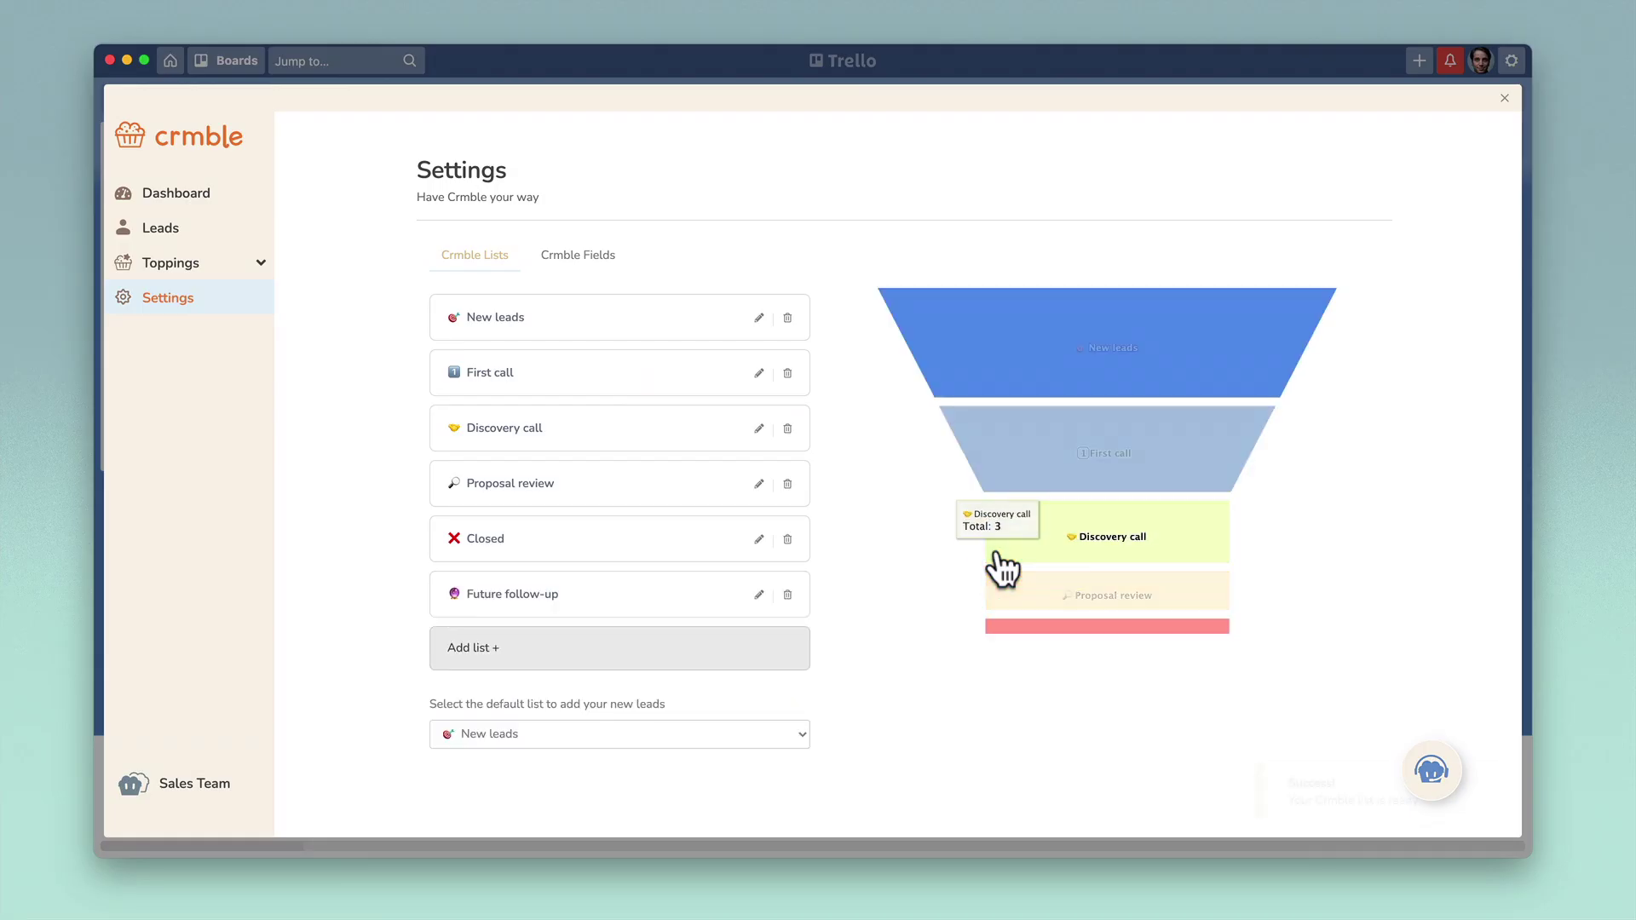
pyautogui.click(203, 197)
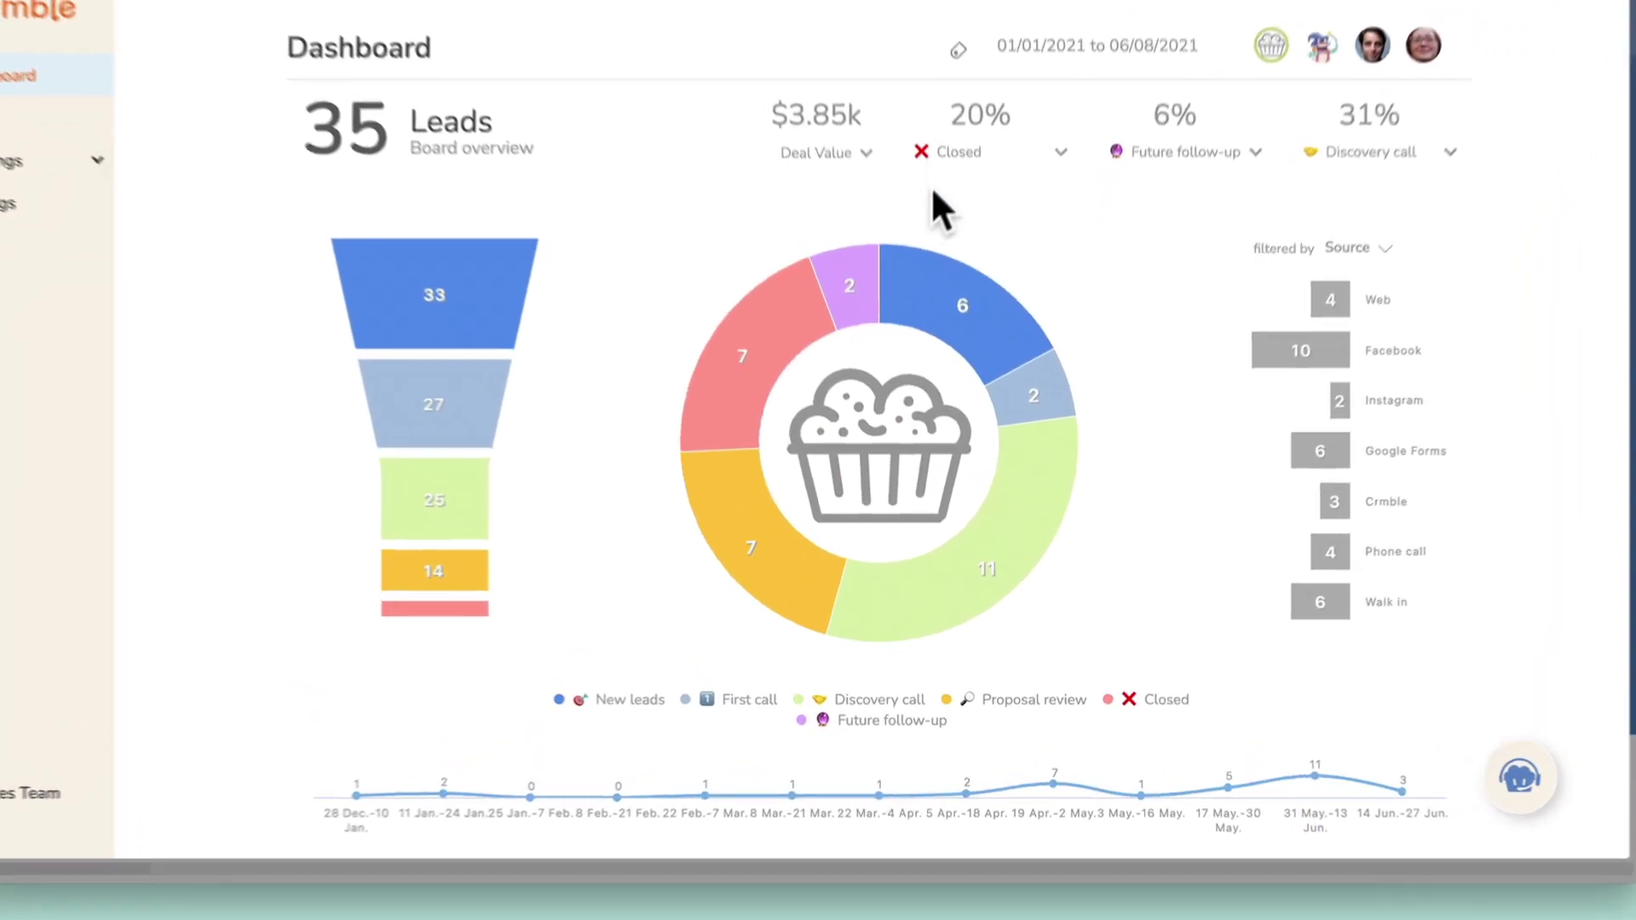
# Set the four headline metrics to Budget, New leads, Closed and Proposal review, and save the view
pyautogui.moveTo(844, 260)
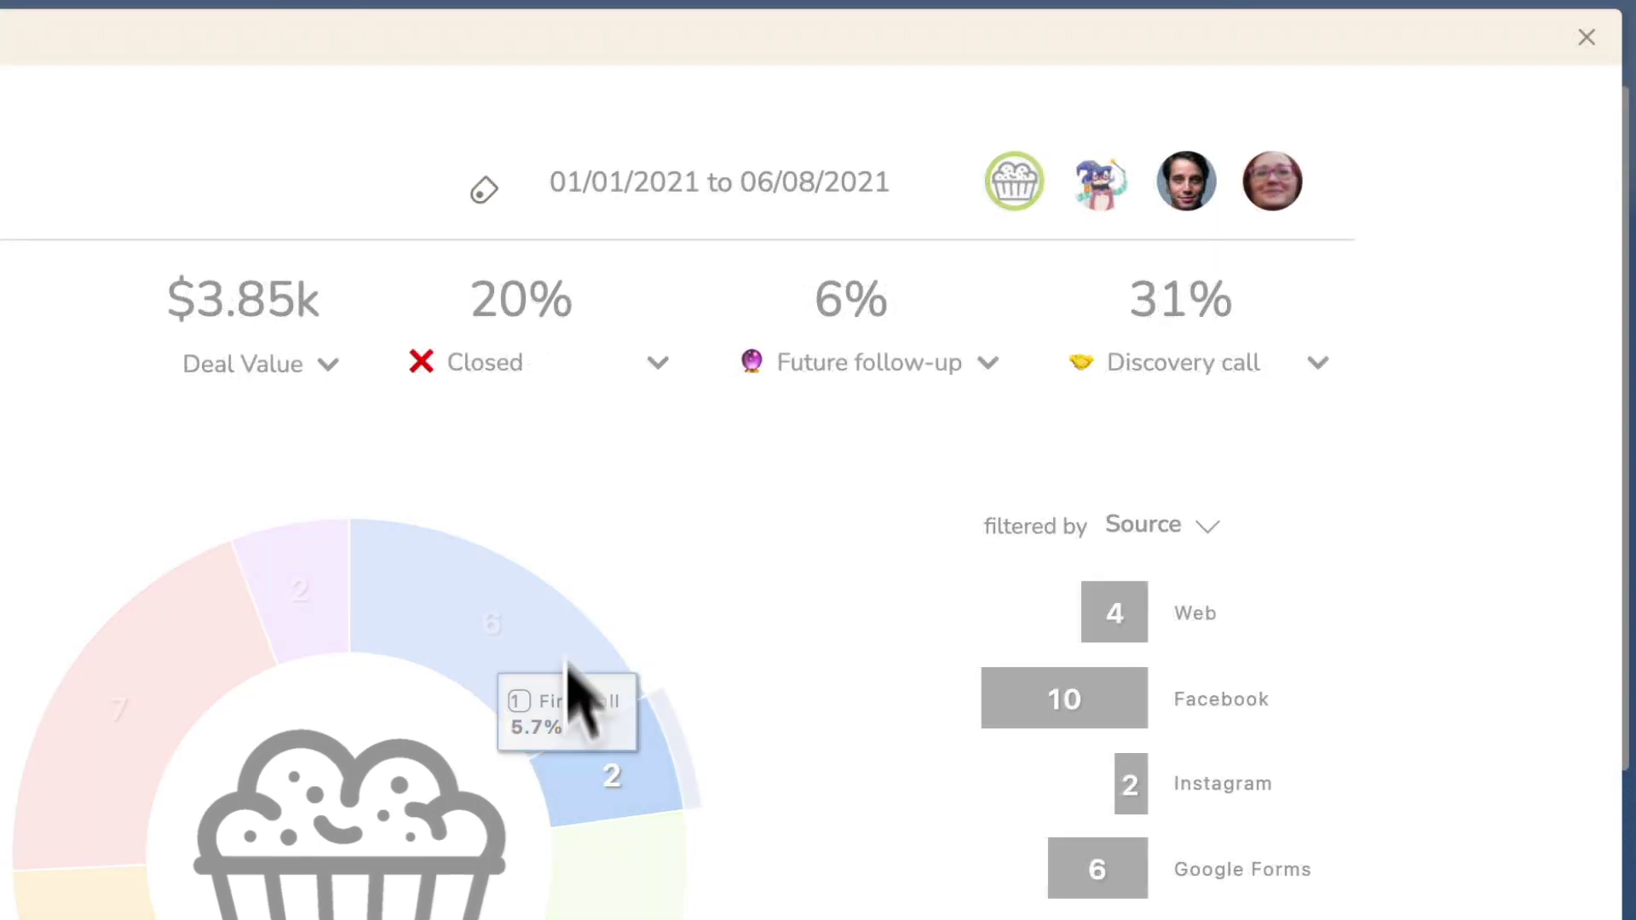
pyautogui.click(296, 364)
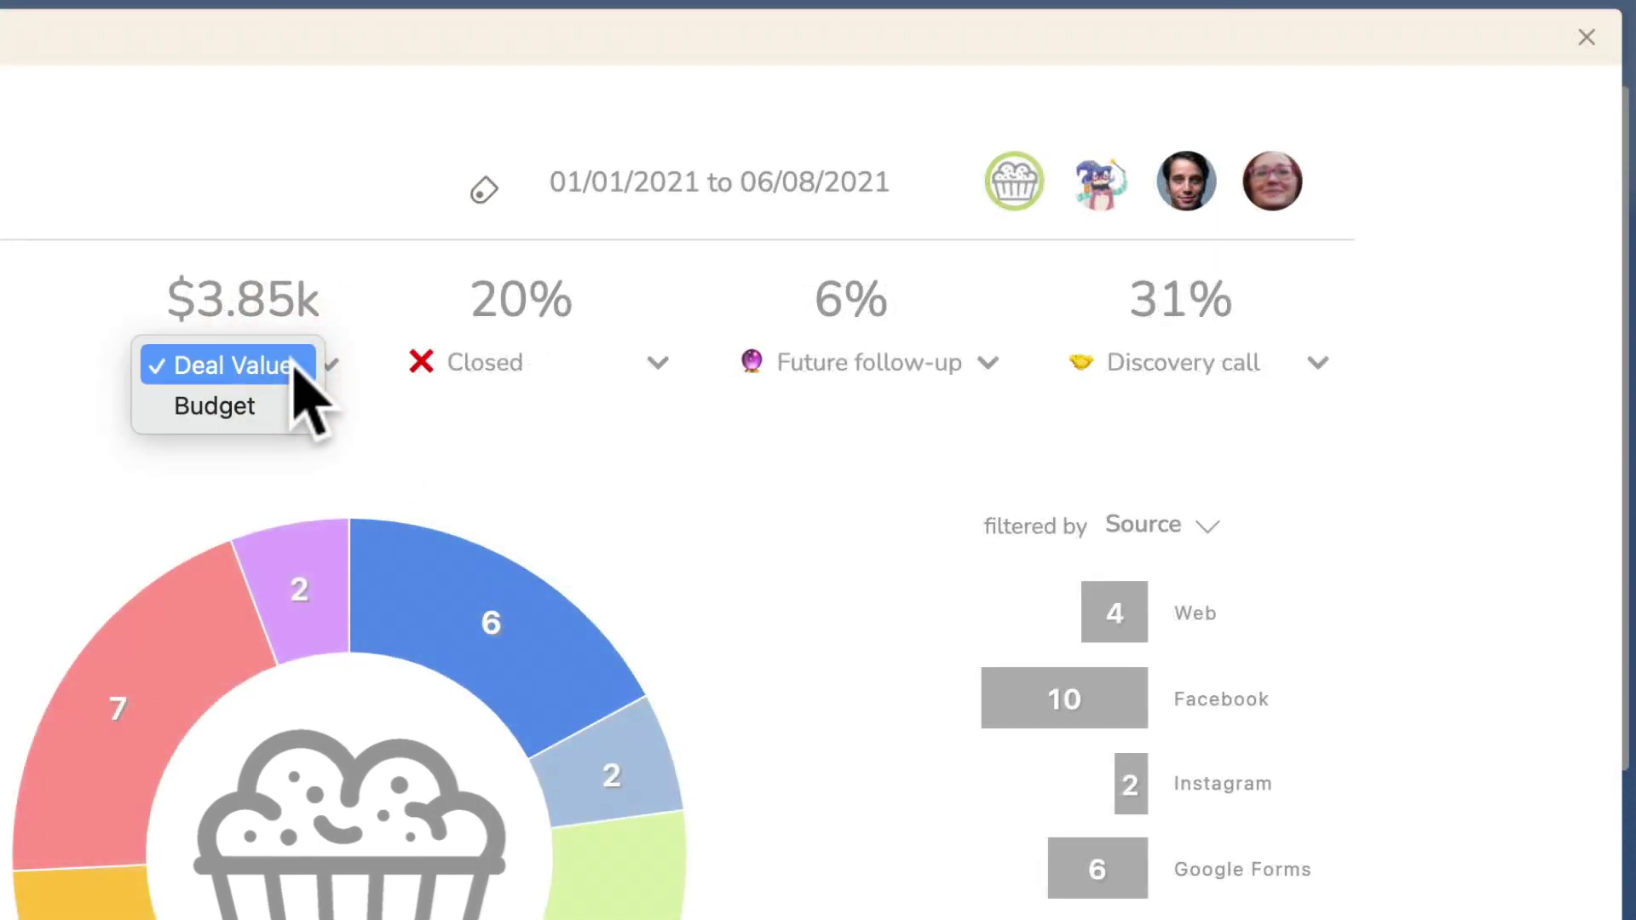
pyautogui.click(288, 409)
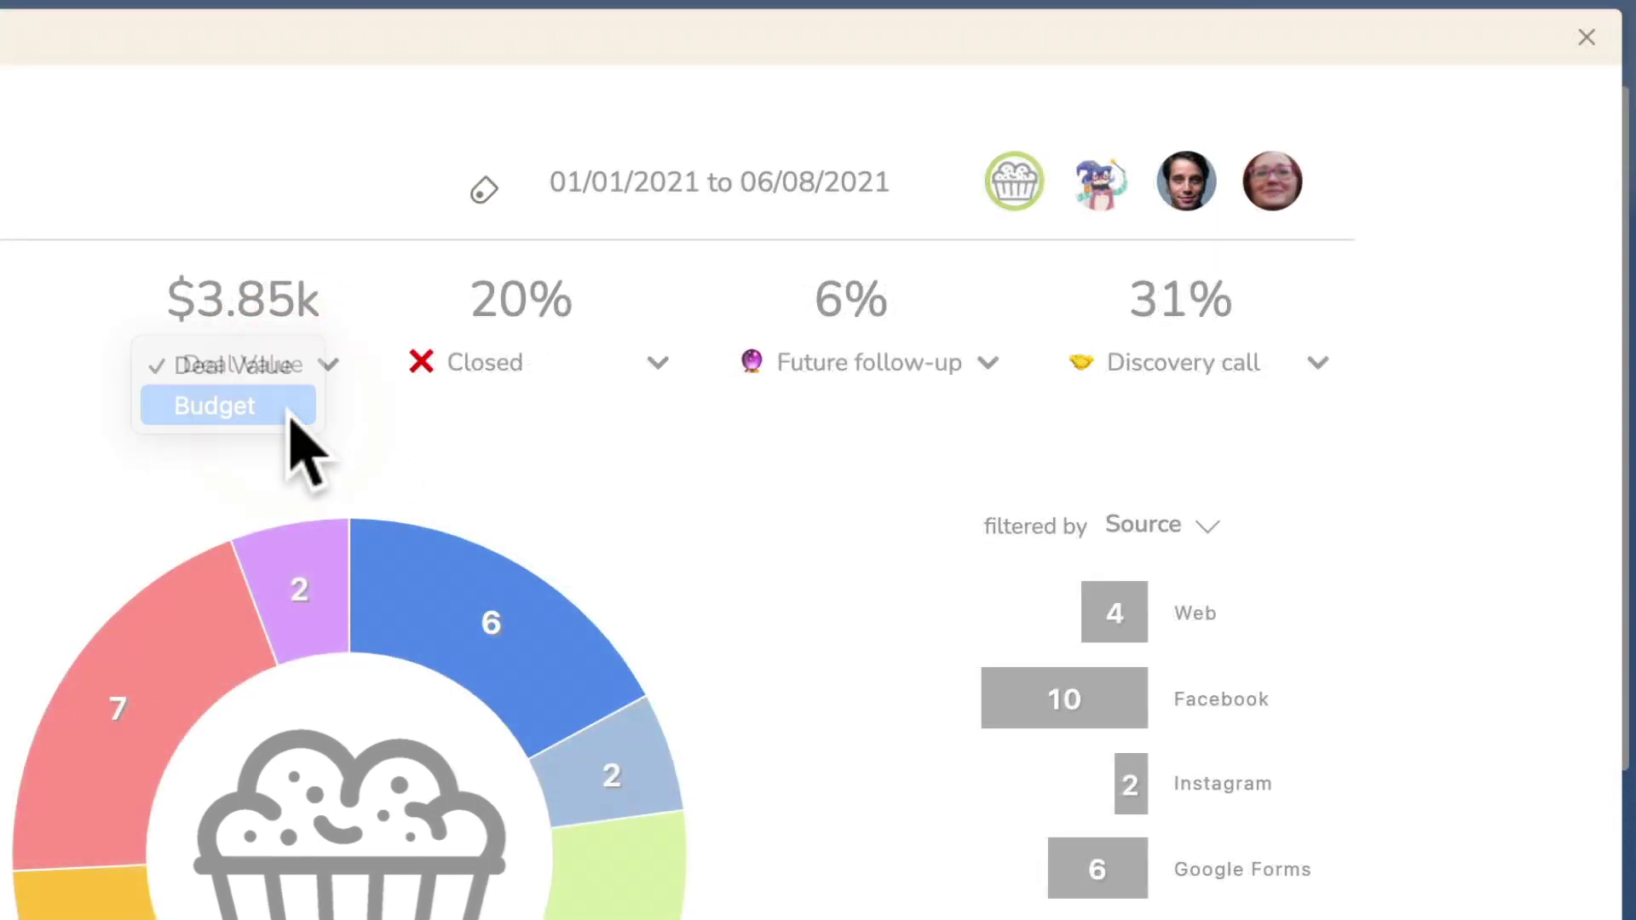
pyautogui.click(652, 380)
pyautogui.click(566, 206)
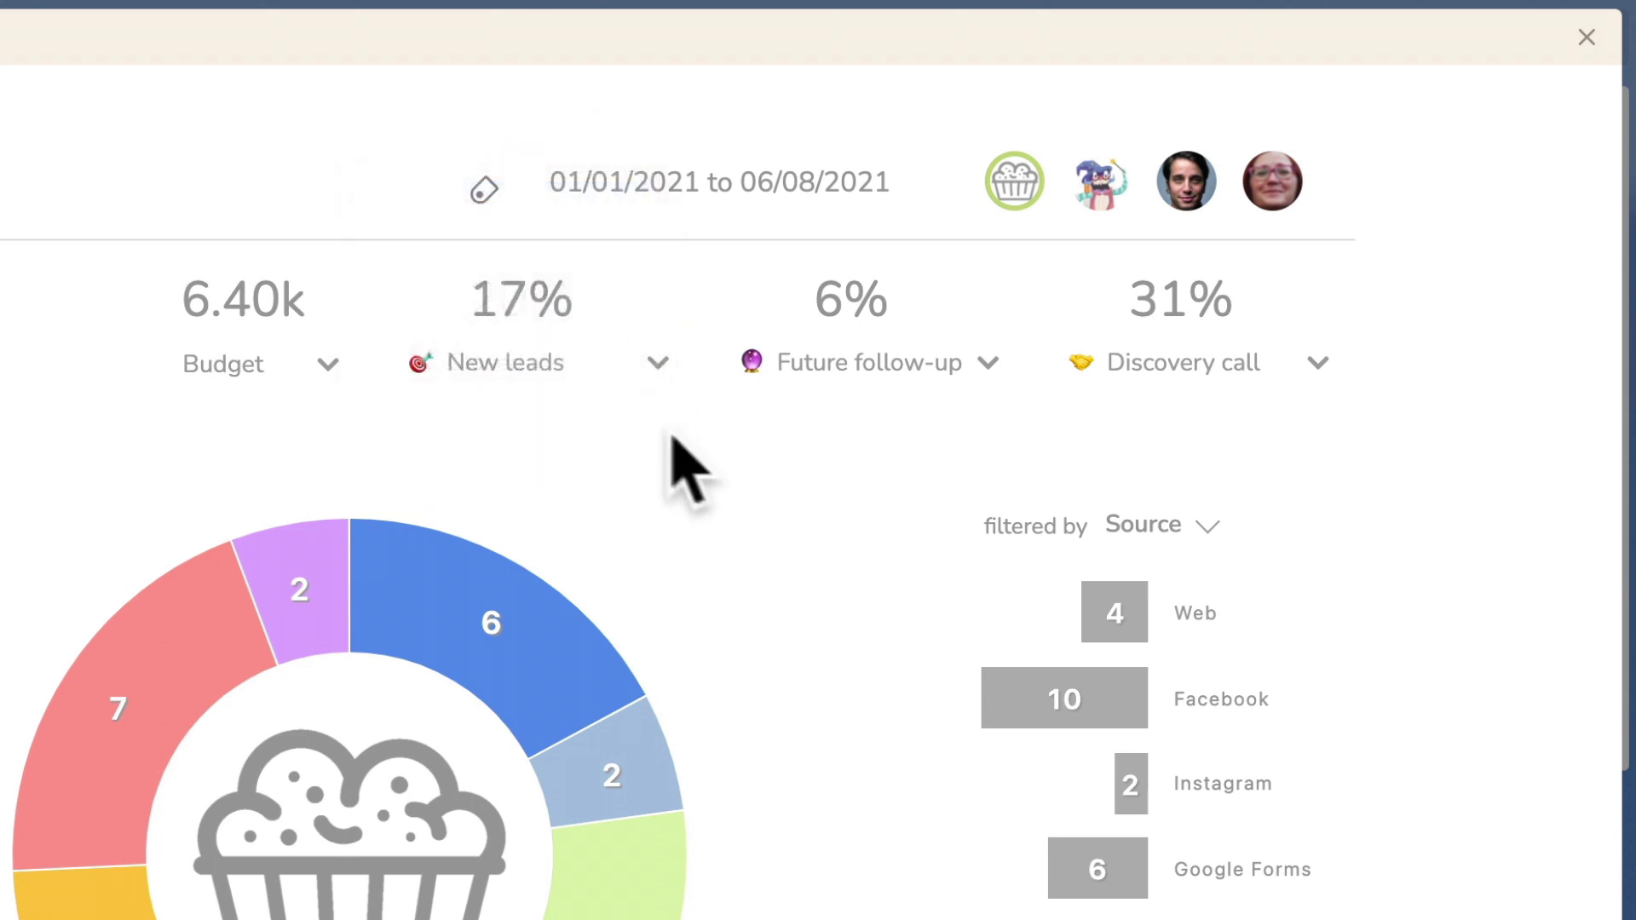
pyautogui.click(993, 362)
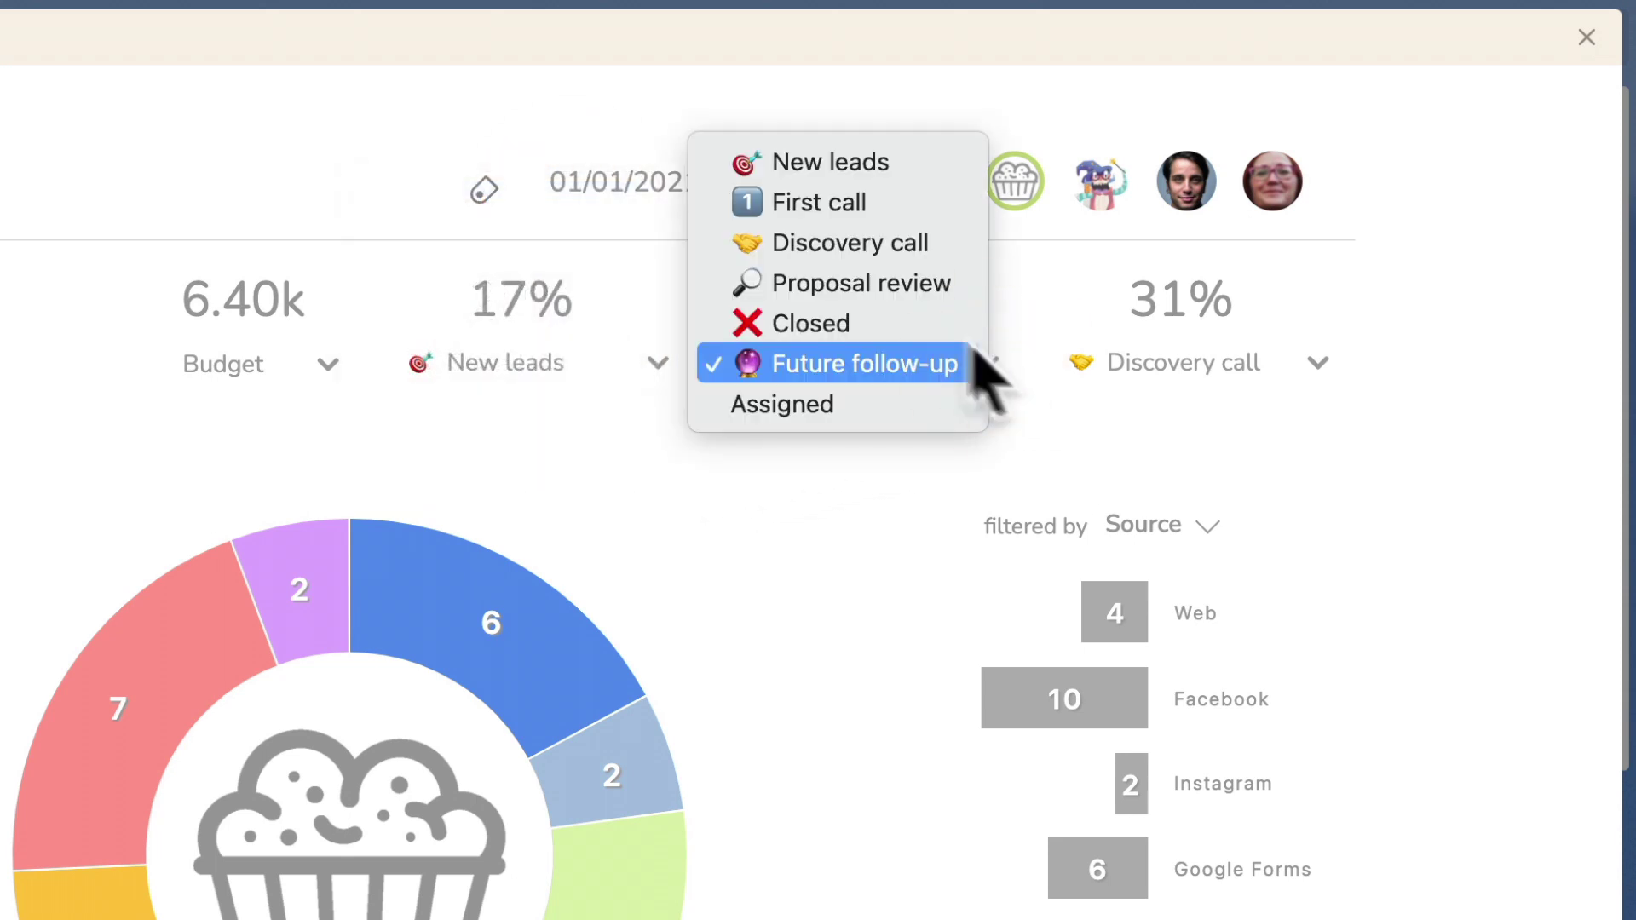
pyautogui.click(925, 321)
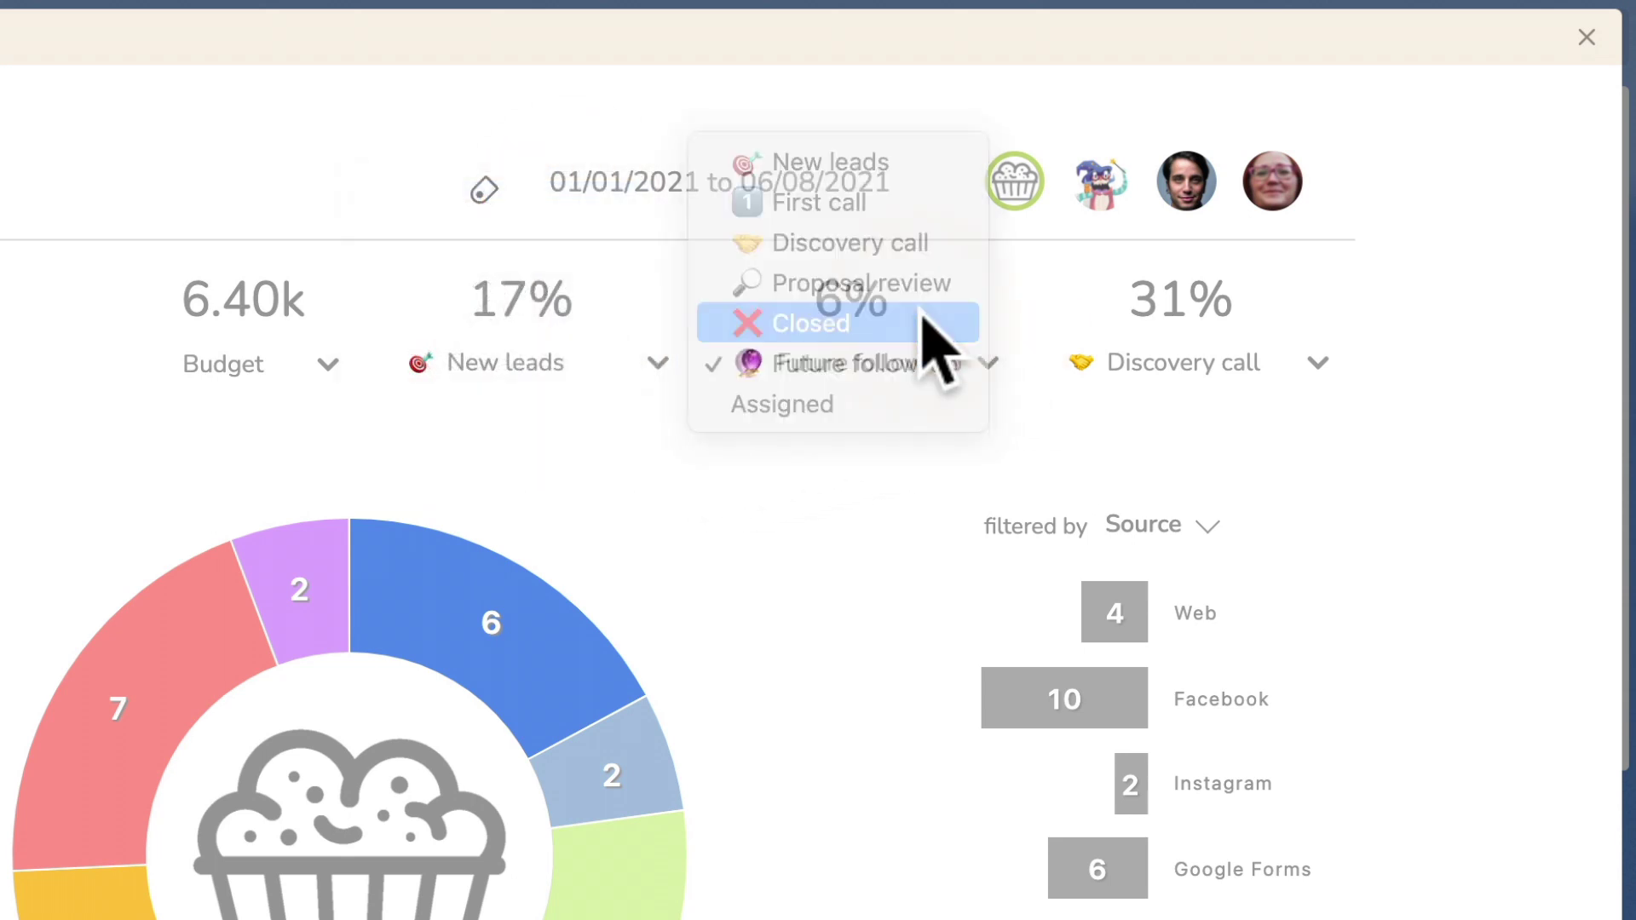
pyautogui.click(1319, 361)
pyautogui.click(1287, 404)
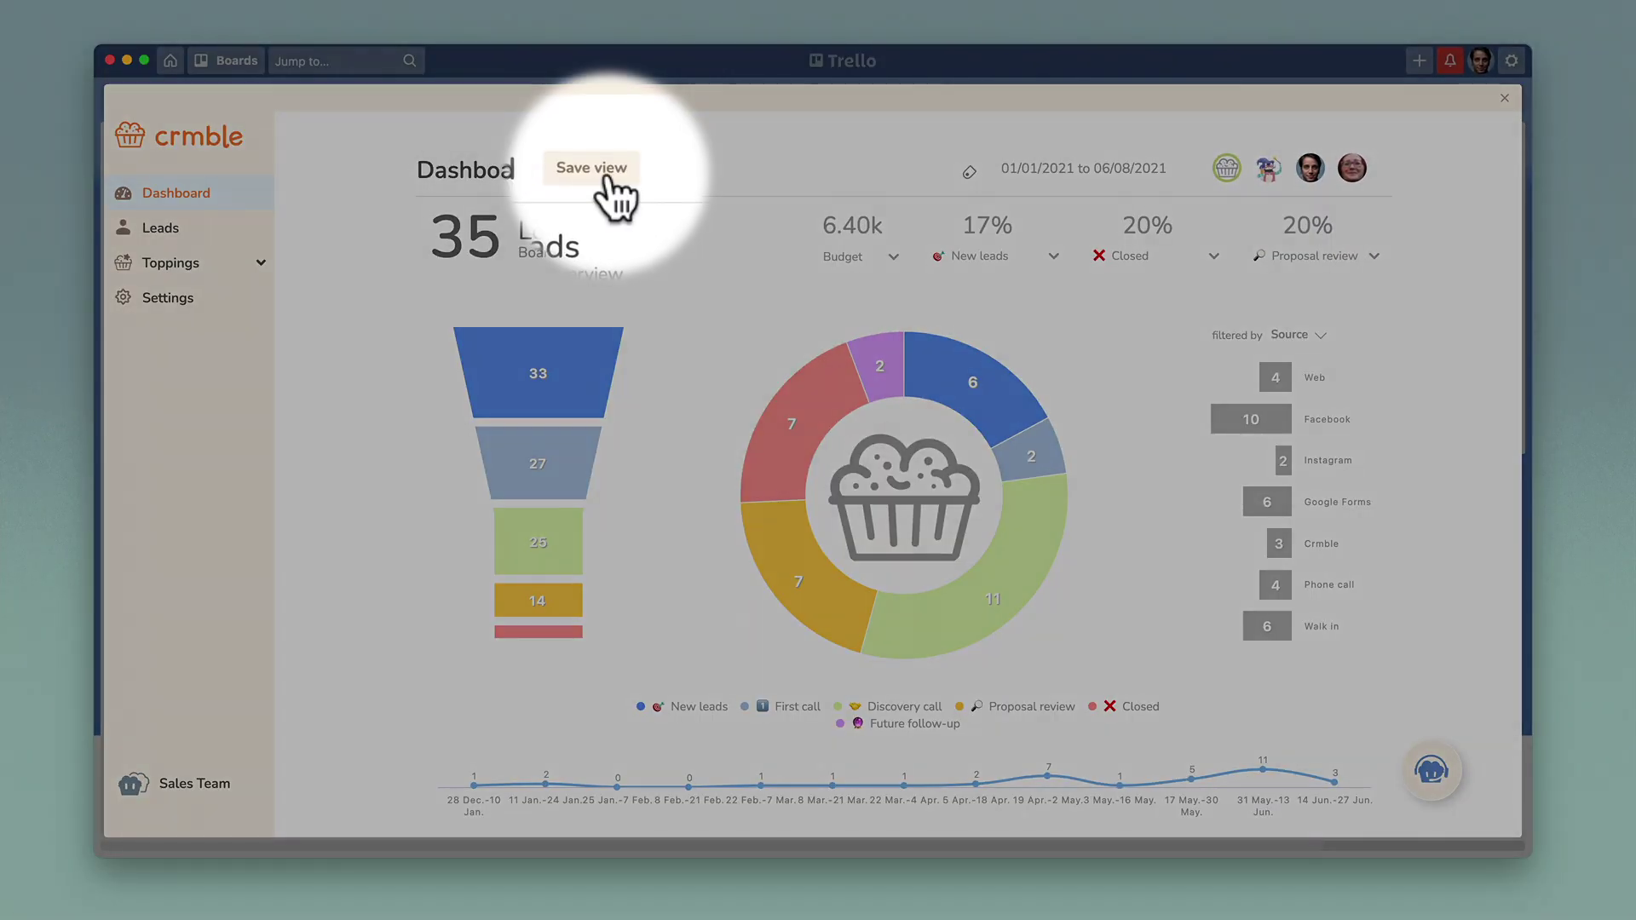
pyautogui.click(606, 170)
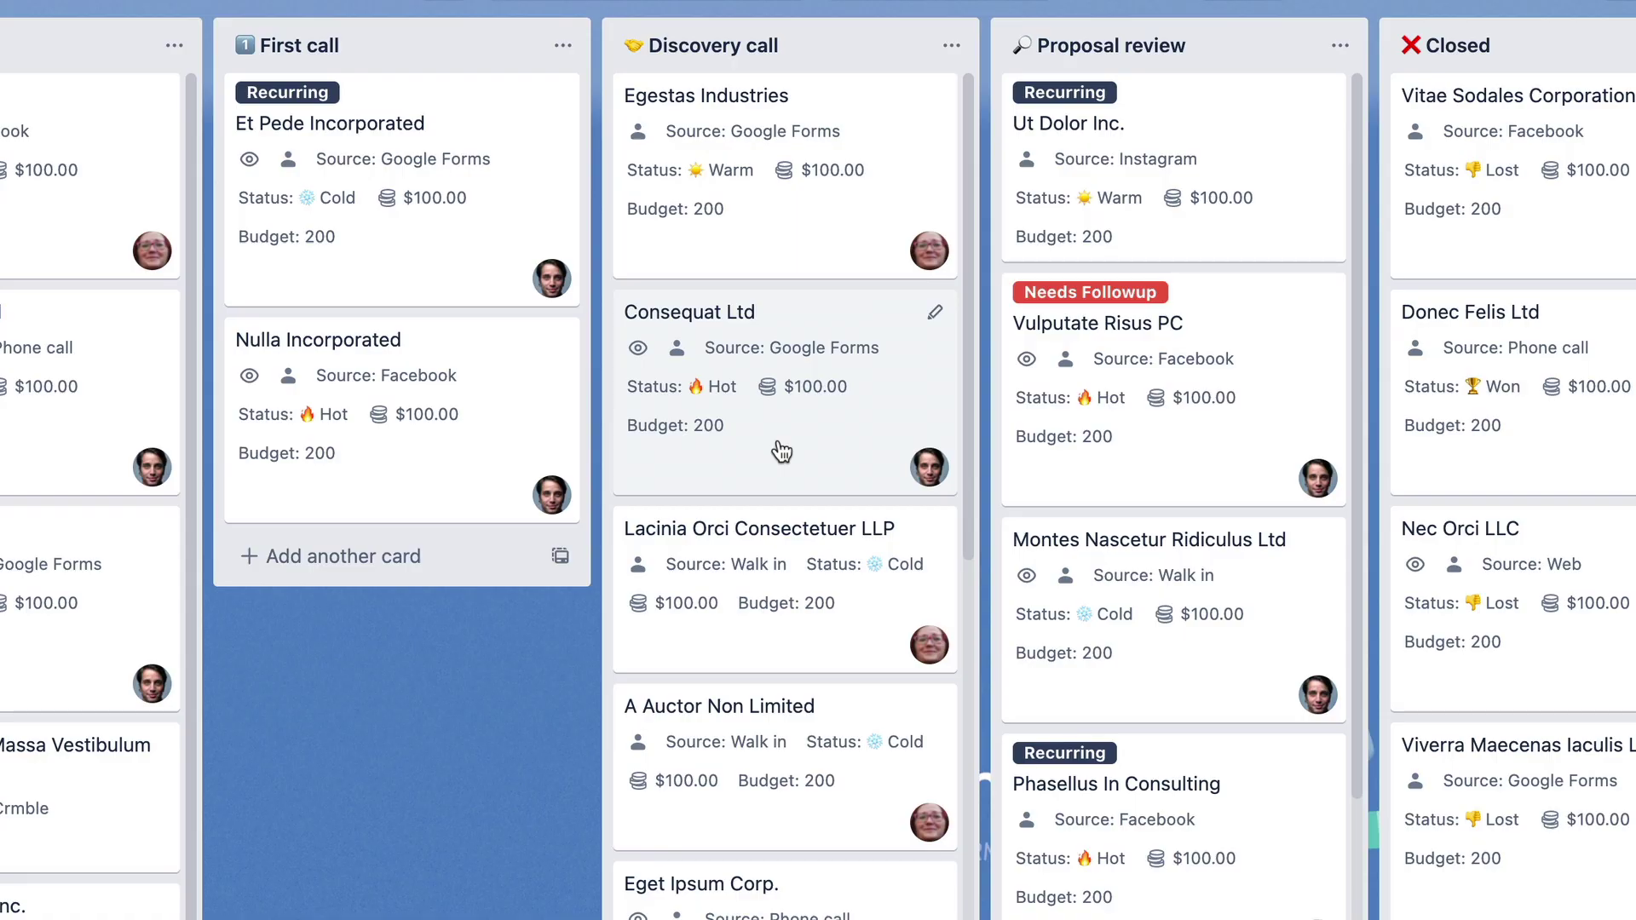
pyautogui.click(781, 452)
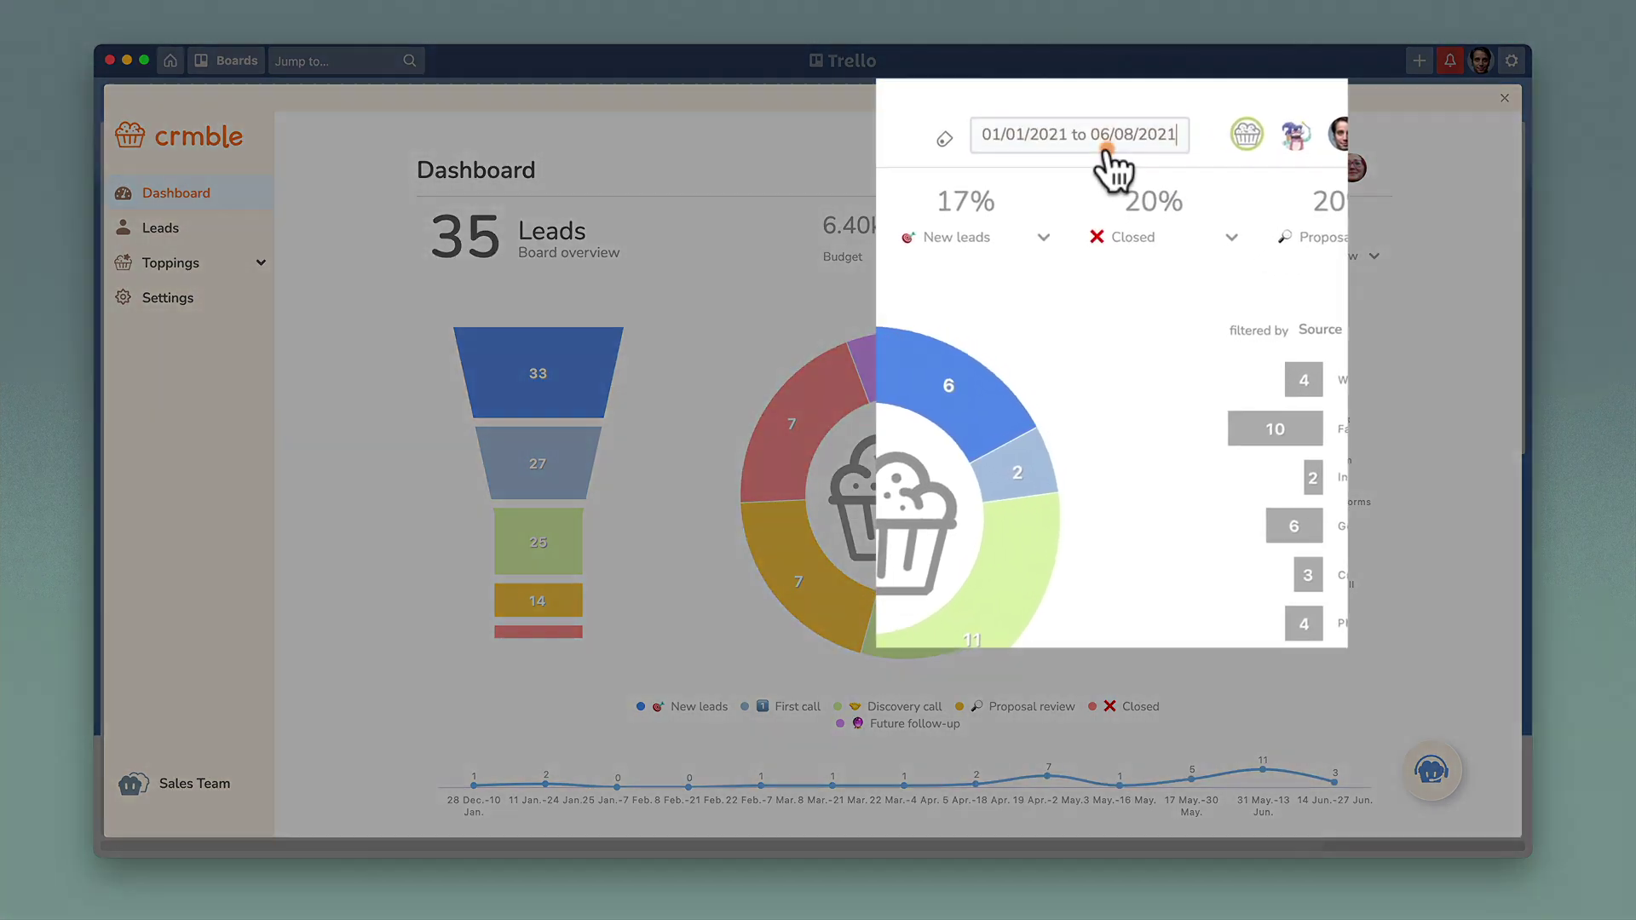
# Narrow the dashboard to 02/01/2021–05/01/2021, then zoom the line chart into March–early April
pyautogui.click(1106, 153)
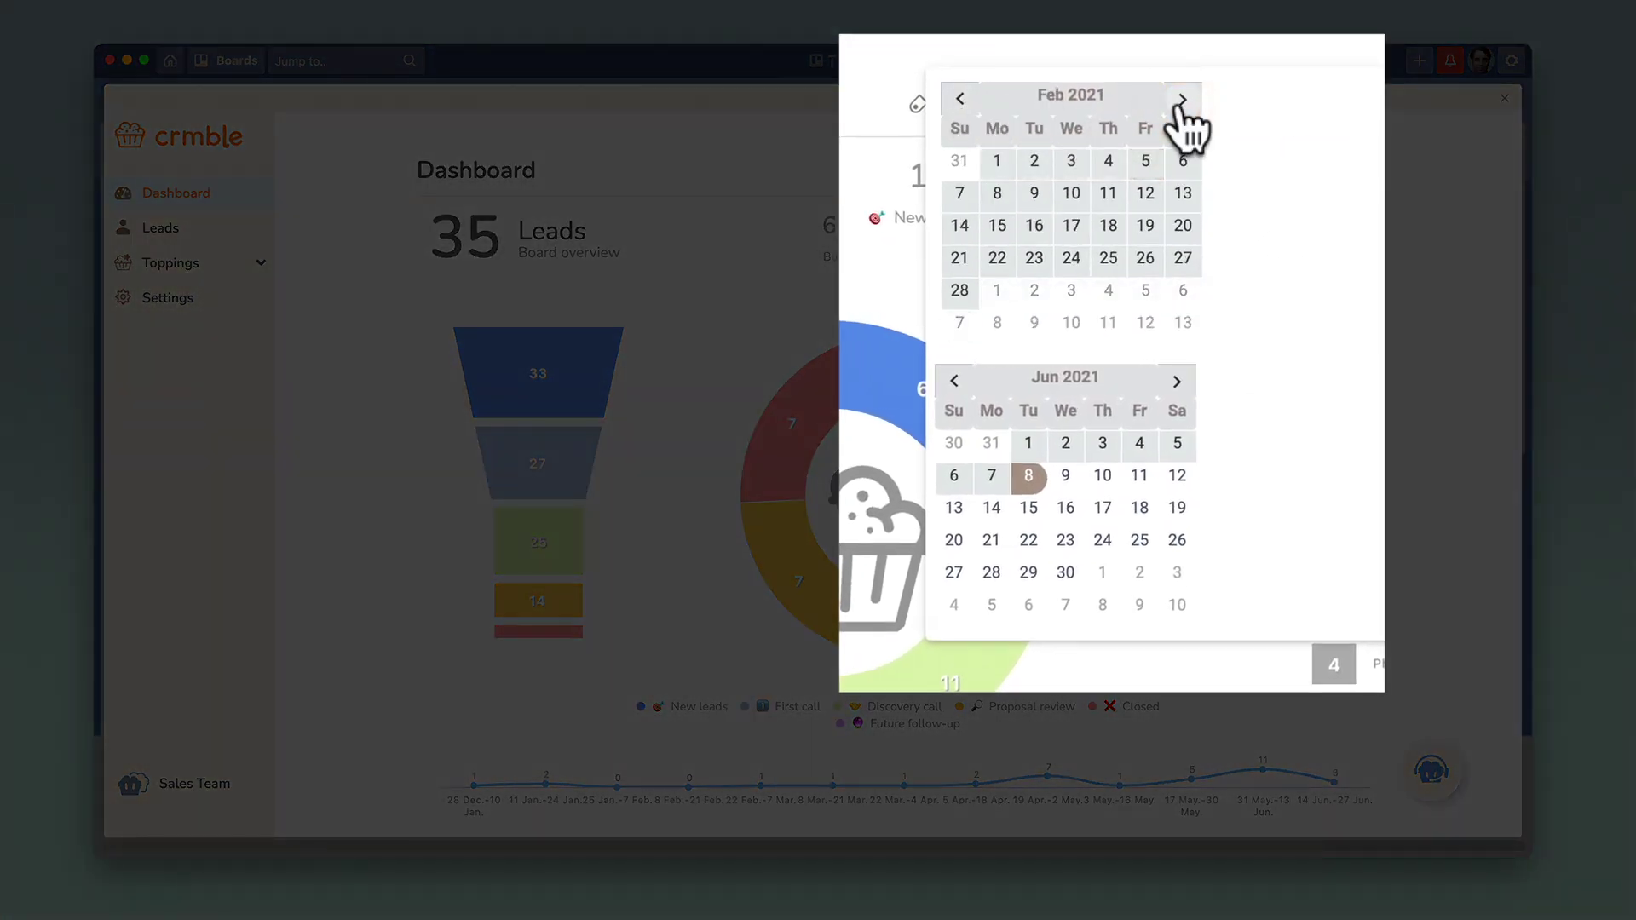
pyautogui.click(995, 162)
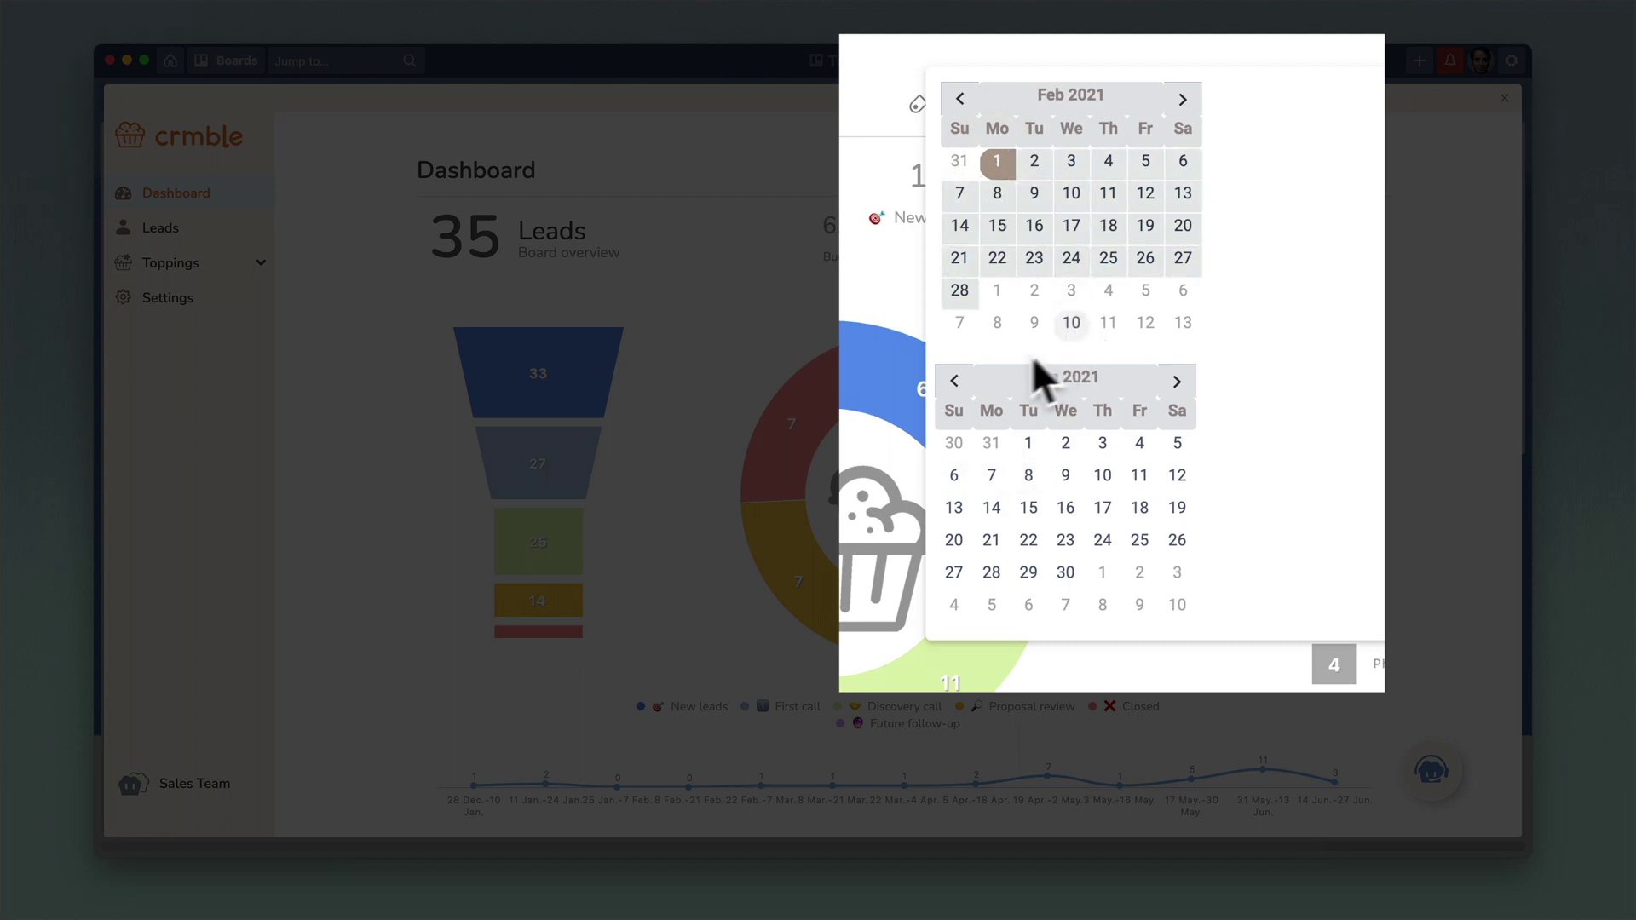
pyautogui.click(952, 382)
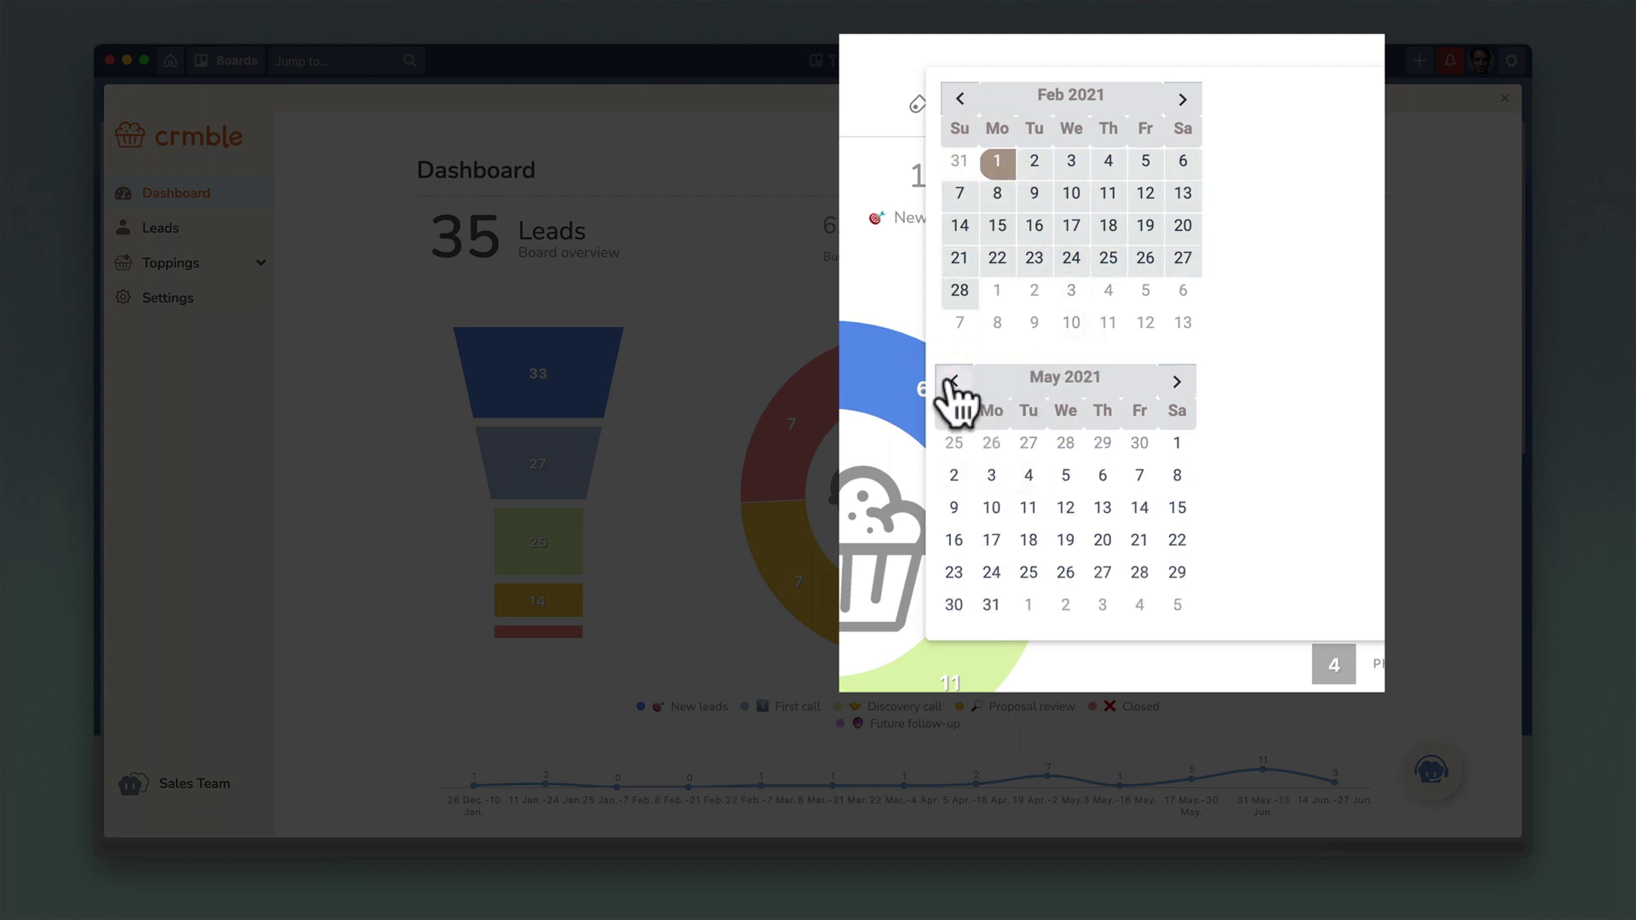
pyautogui.click(1176, 443)
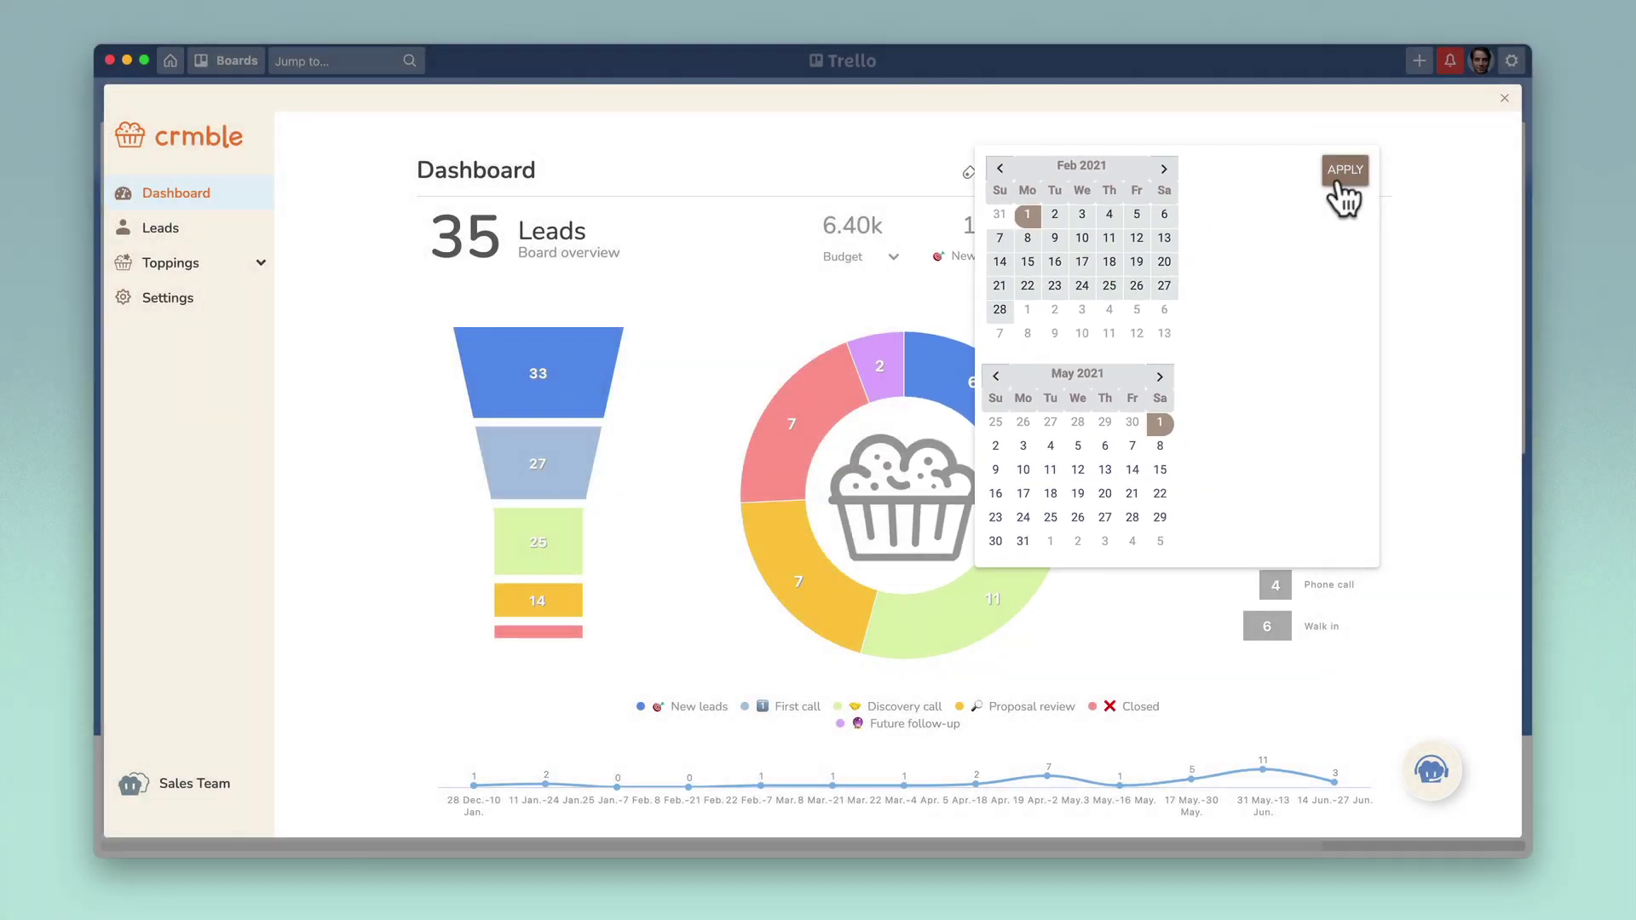
pyautogui.click(1344, 175)
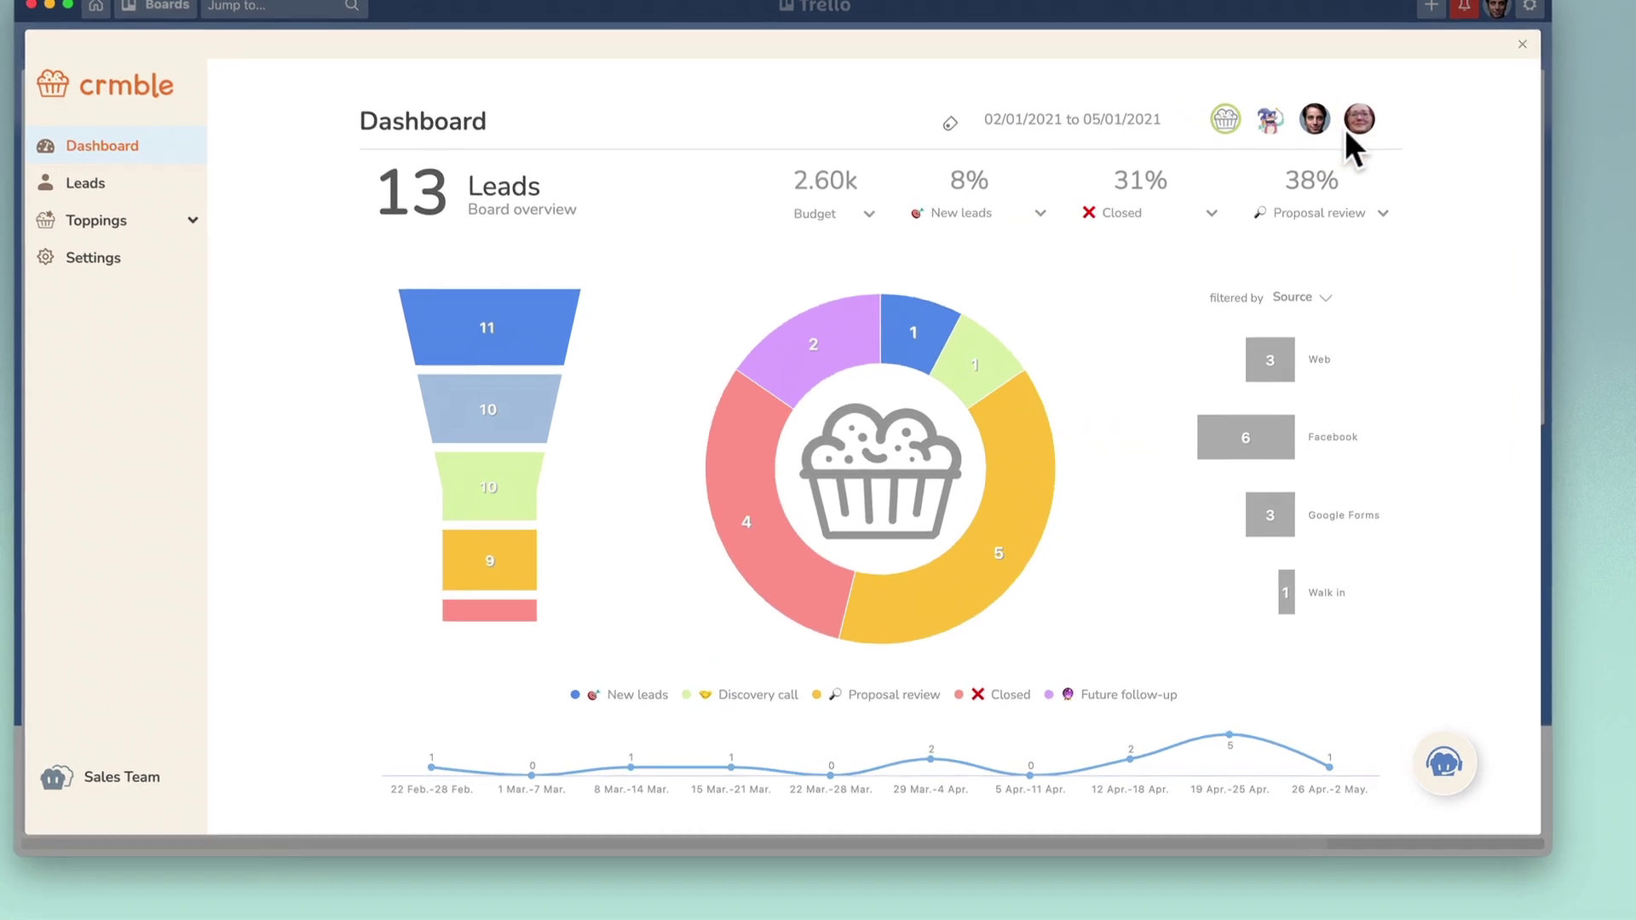
pyautogui.moveTo(553, 766)
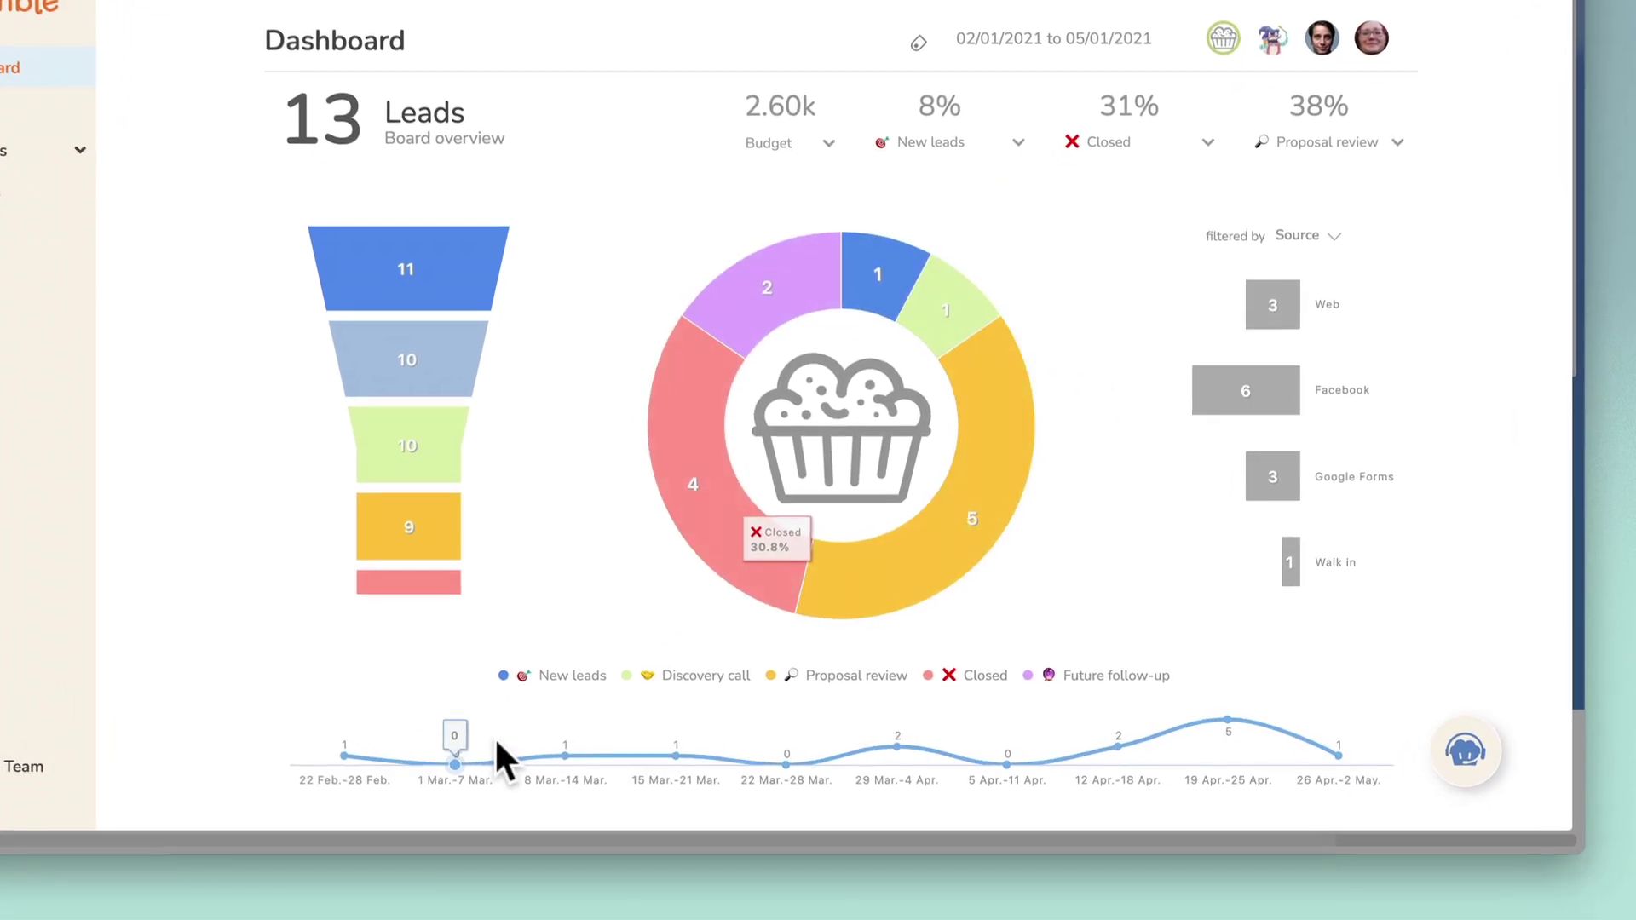
pyautogui.moveTo(490, 753); pyautogui.dragTo(852, 776)
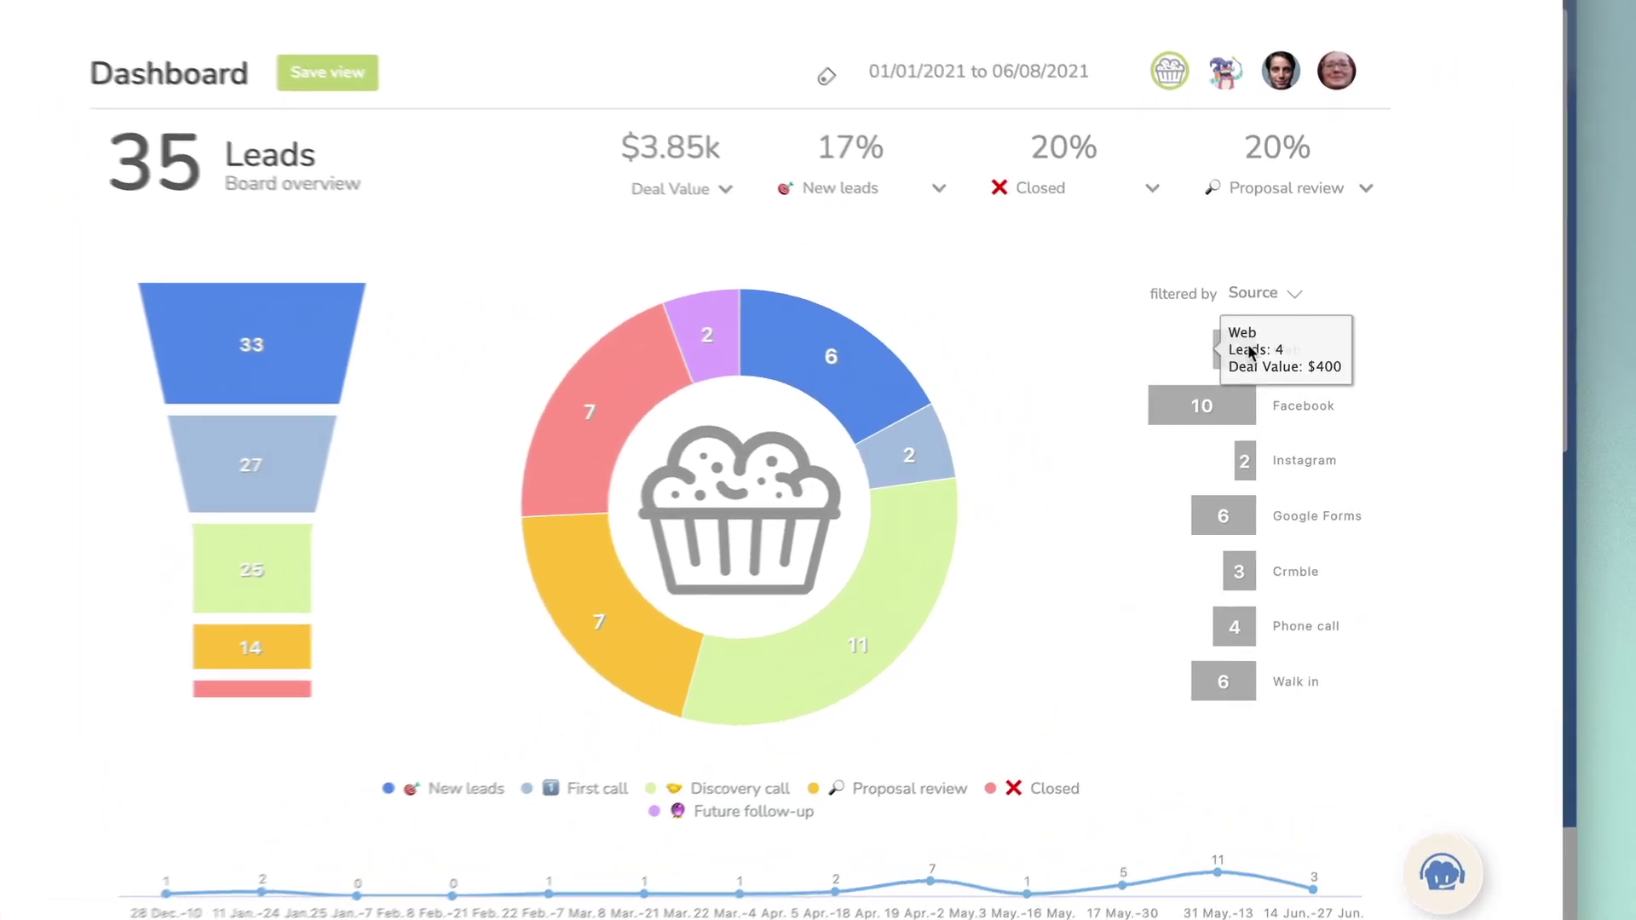
# Break the side chart down by Status: 9 Hot, 5 Warm, 7 Cold, 4 Lost, 3 Won
pyautogui.moveTo(1244, 461)
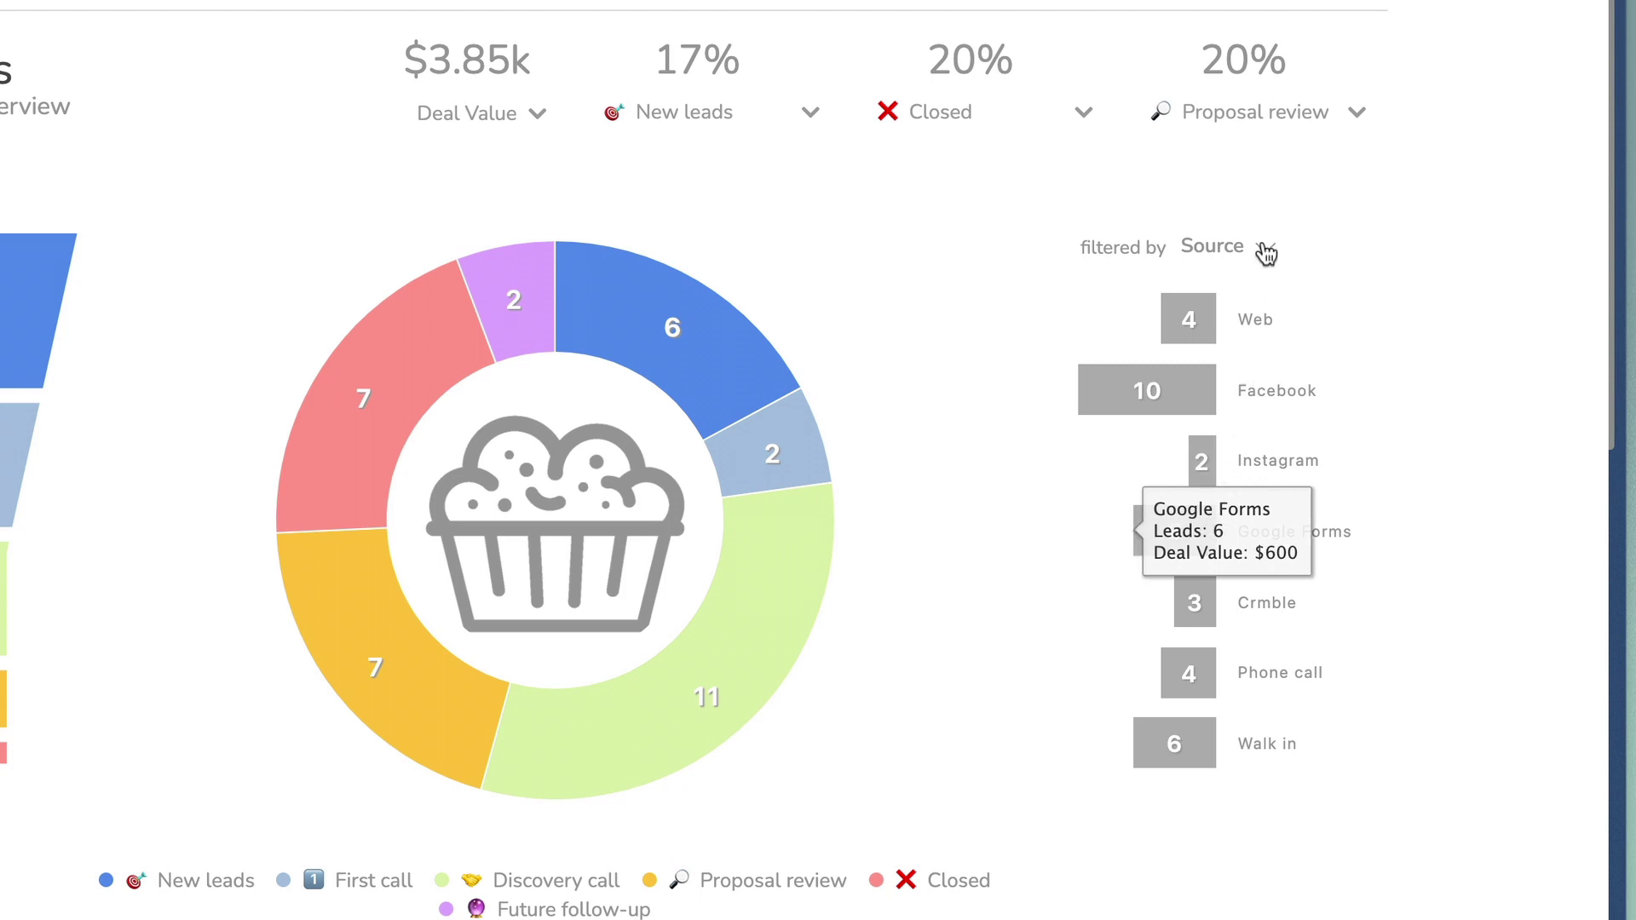
pyautogui.click(1265, 346)
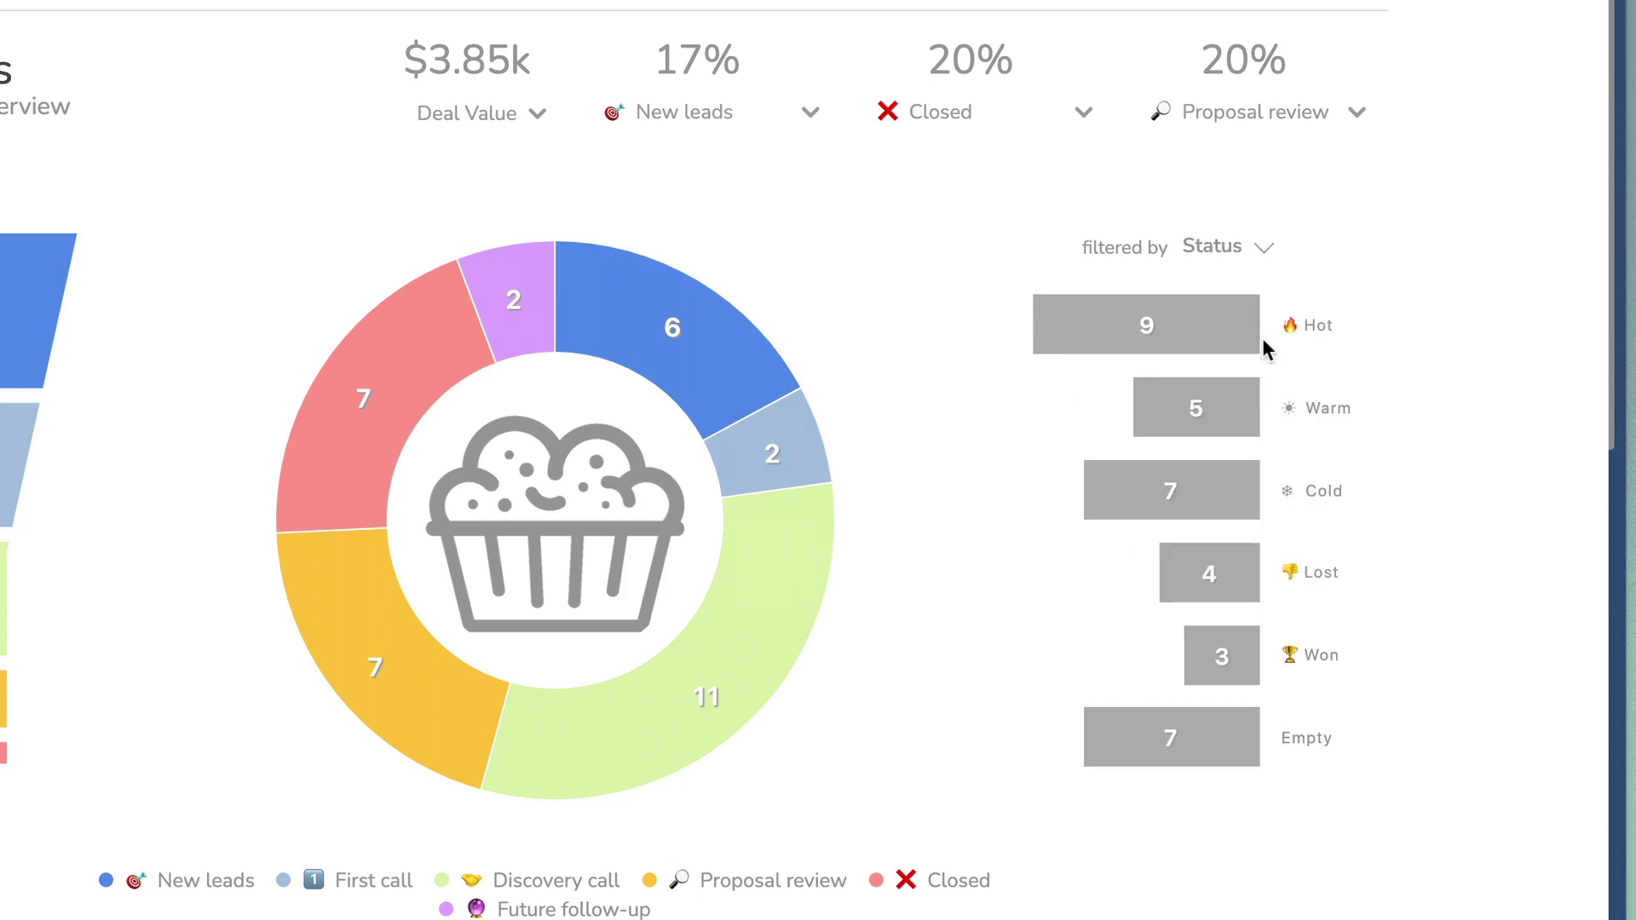
pyautogui.moveTo(1203, 401)
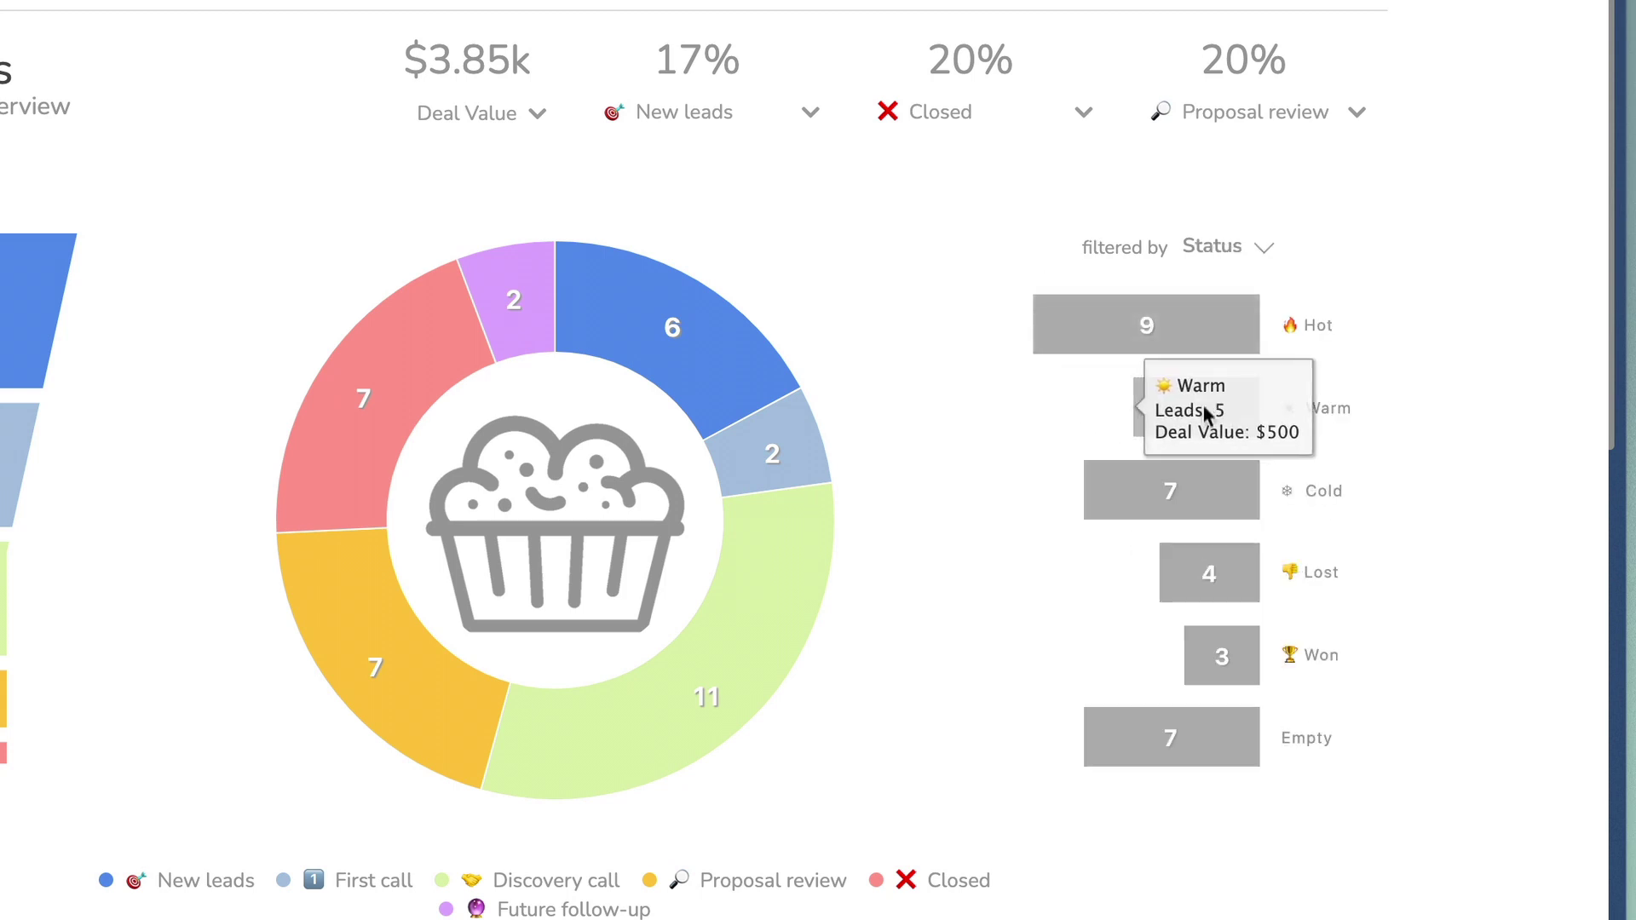
pyautogui.moveTo(1212, 669)
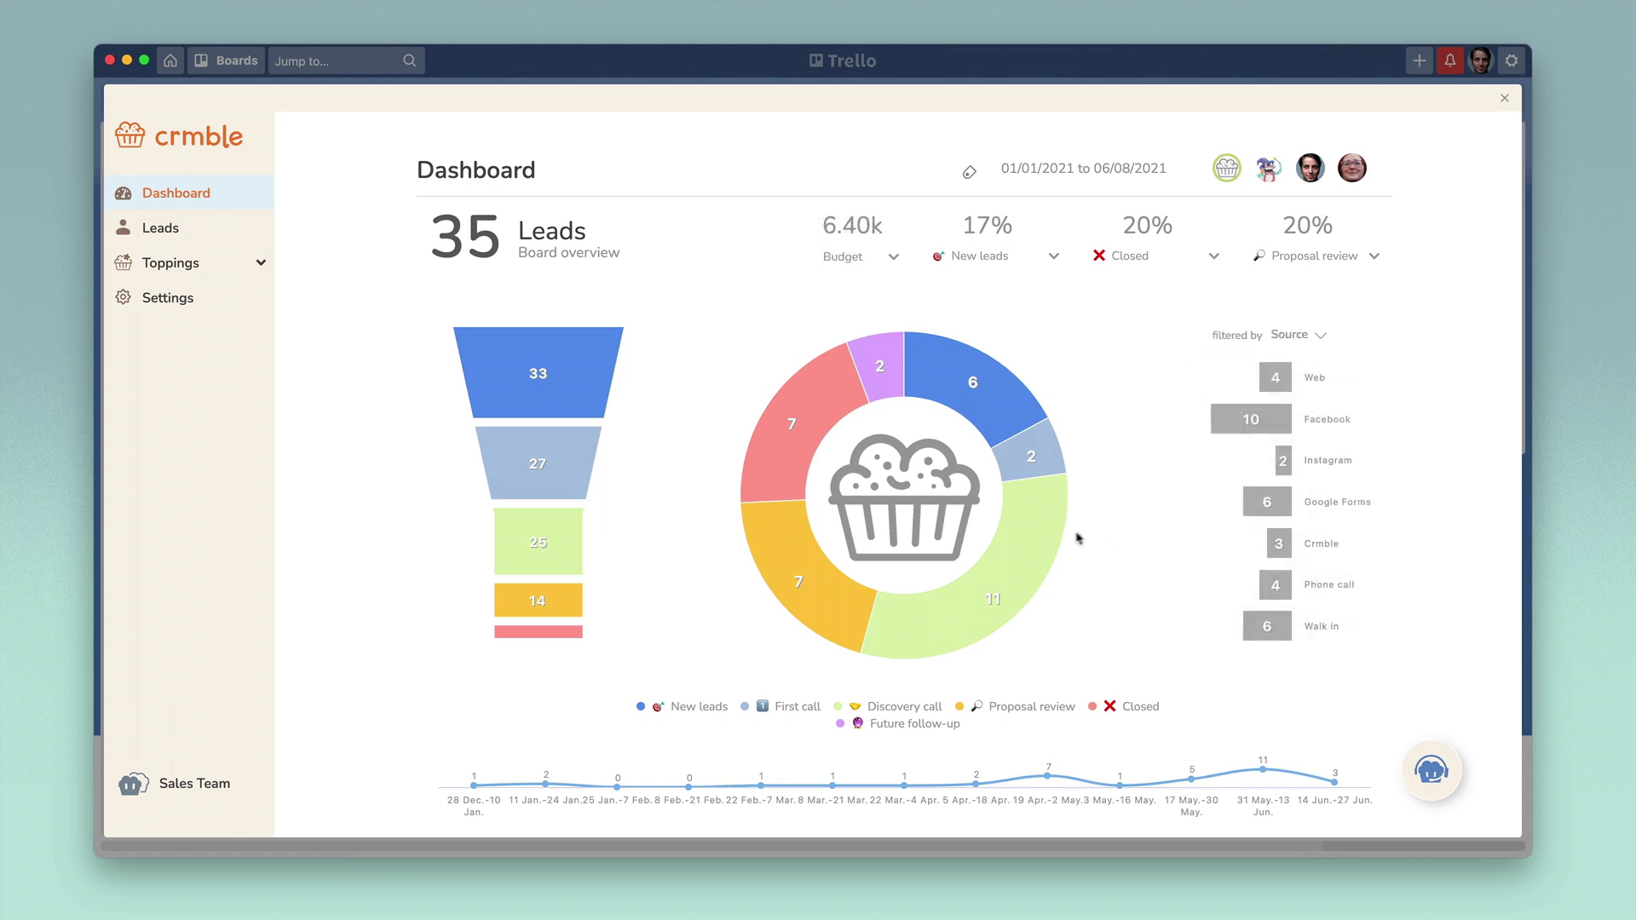
# Inspect source breakdowns for Discovery call, New leads, Future follow-up and Closed, then deselect Closed
pyautogui.click(1021, 540)
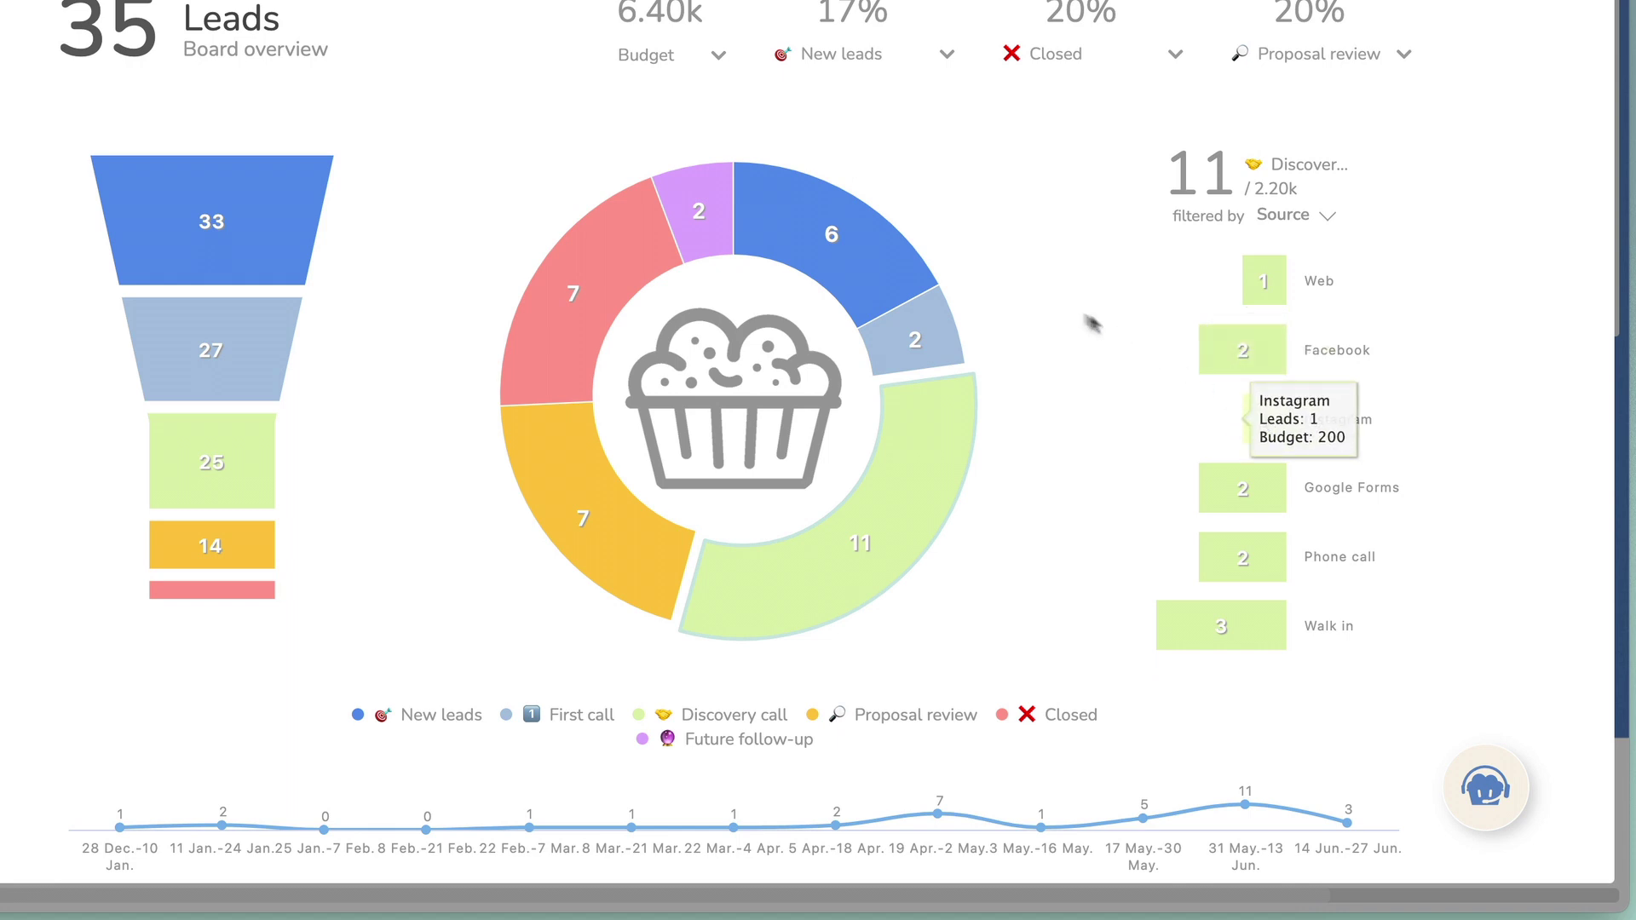
pyautogui.click(839, 255)
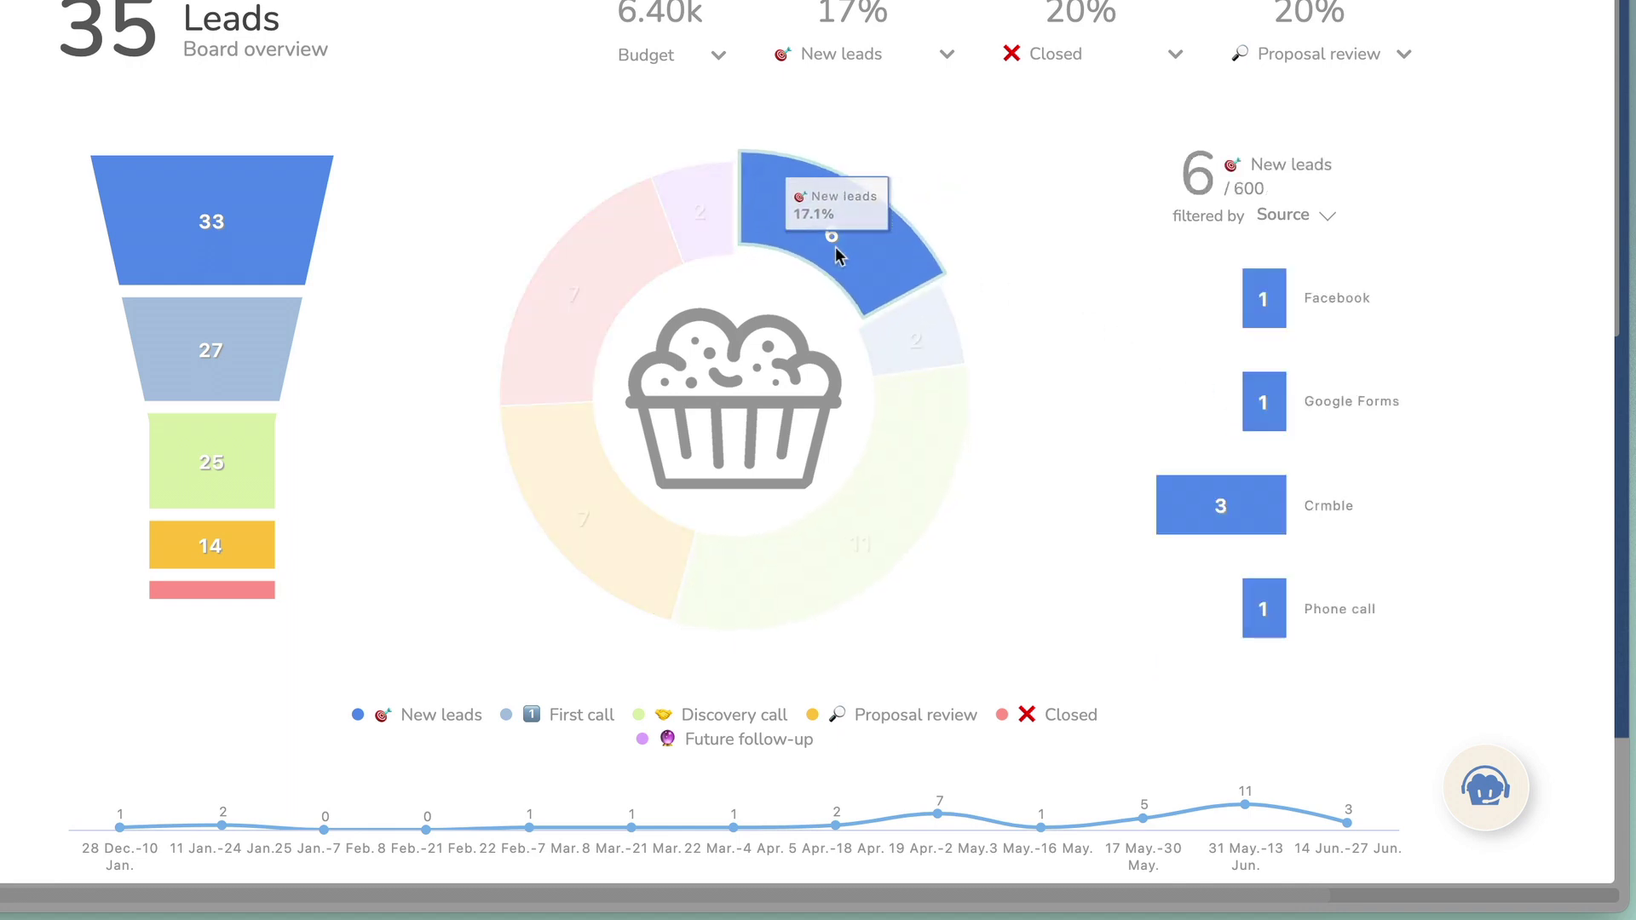
pyautogui.click(702, 218)
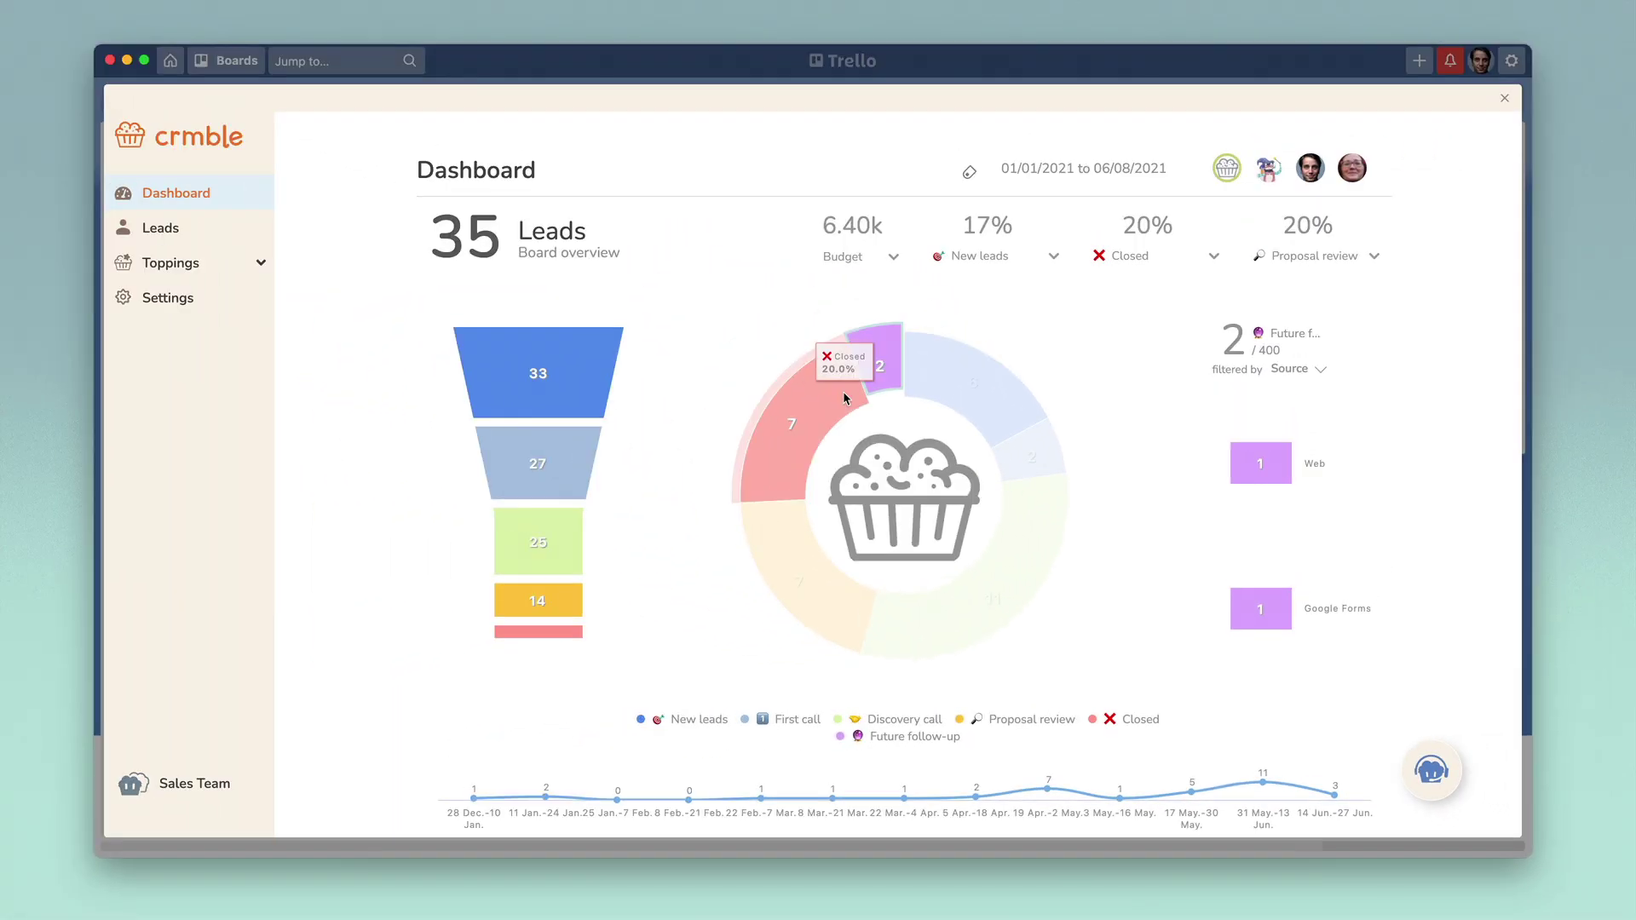
pyautogui.click(779, 345)
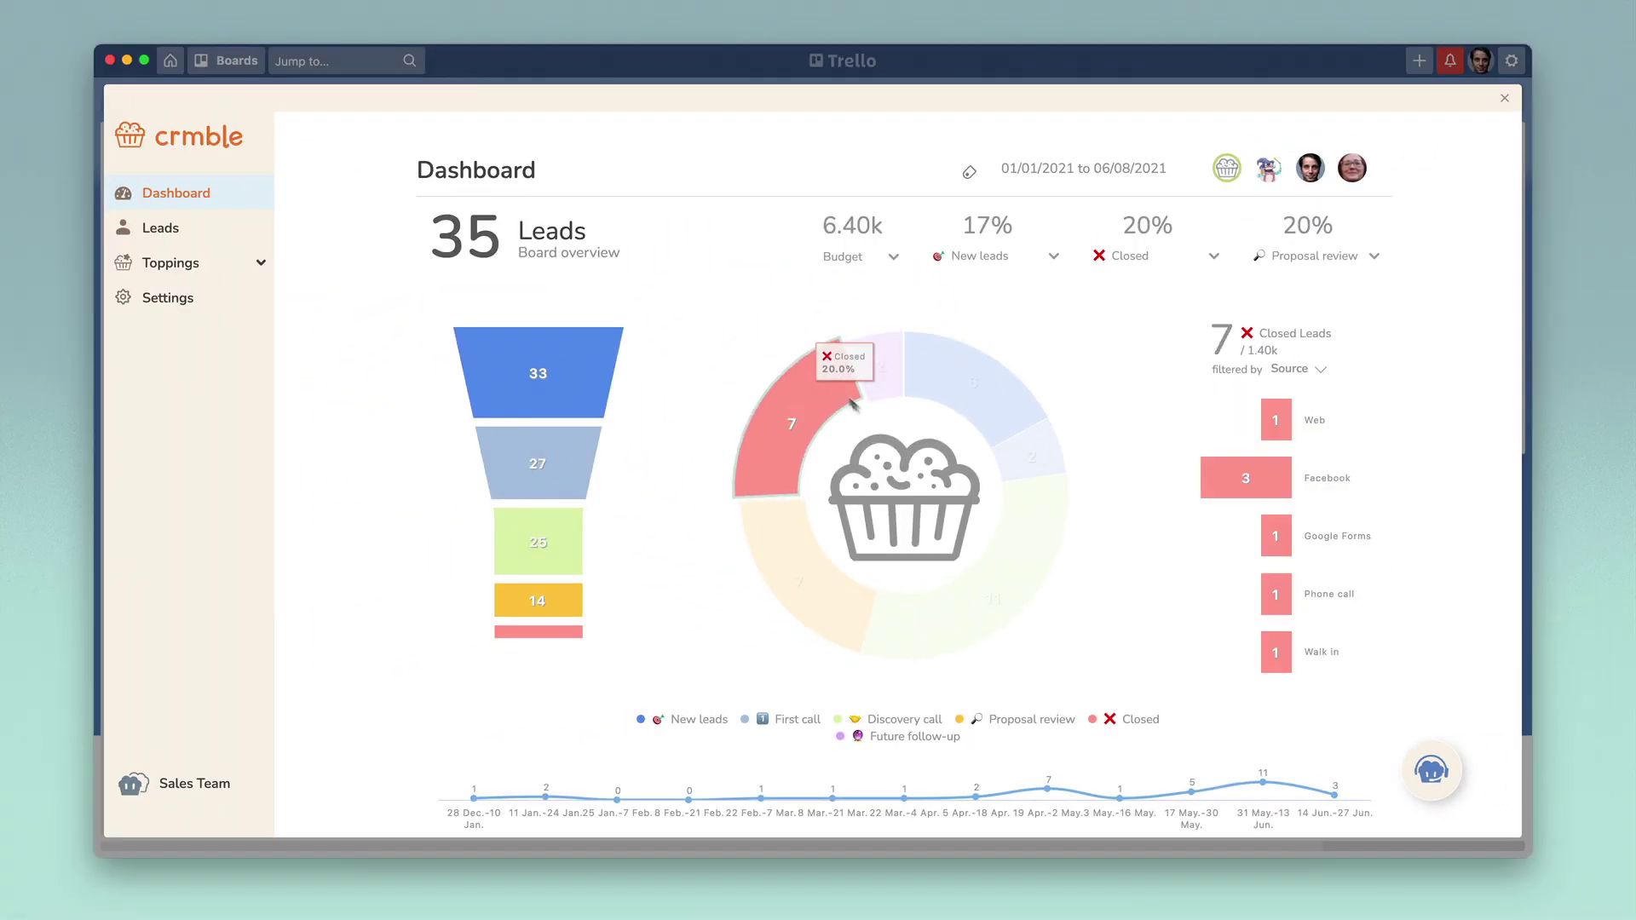
pyautogui.click(864, 413)
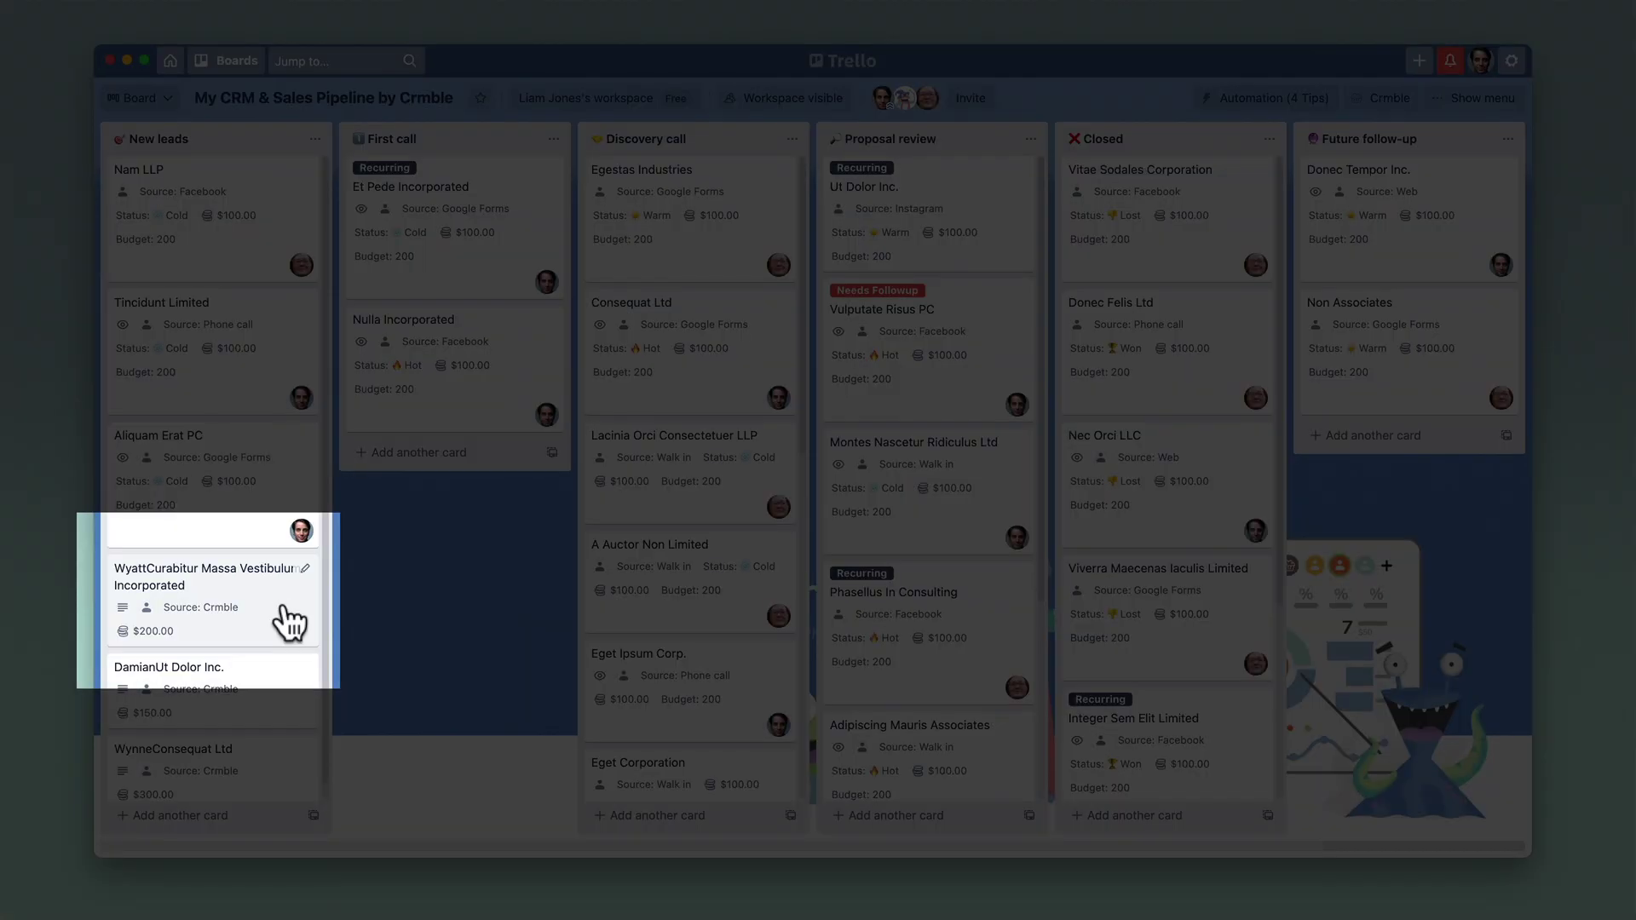
# Assign the workspace owner to the Curabitur Massa Vestibulum Incorporated lead card and close it
pyautogui.click(285, 609)
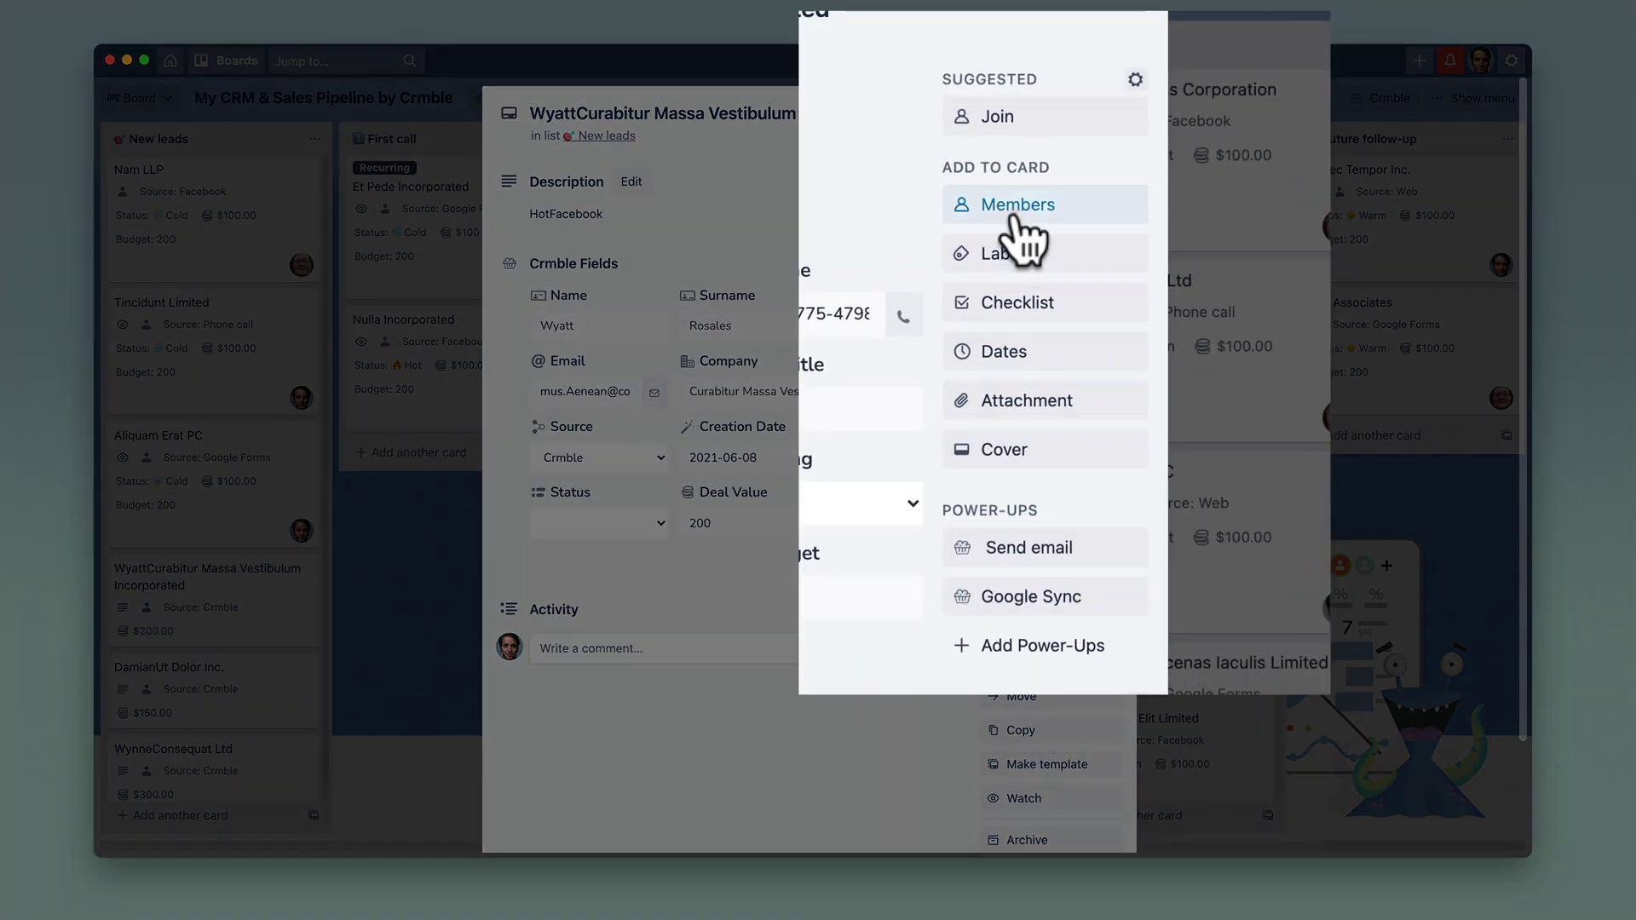
pyautogui.click(1024, 223)
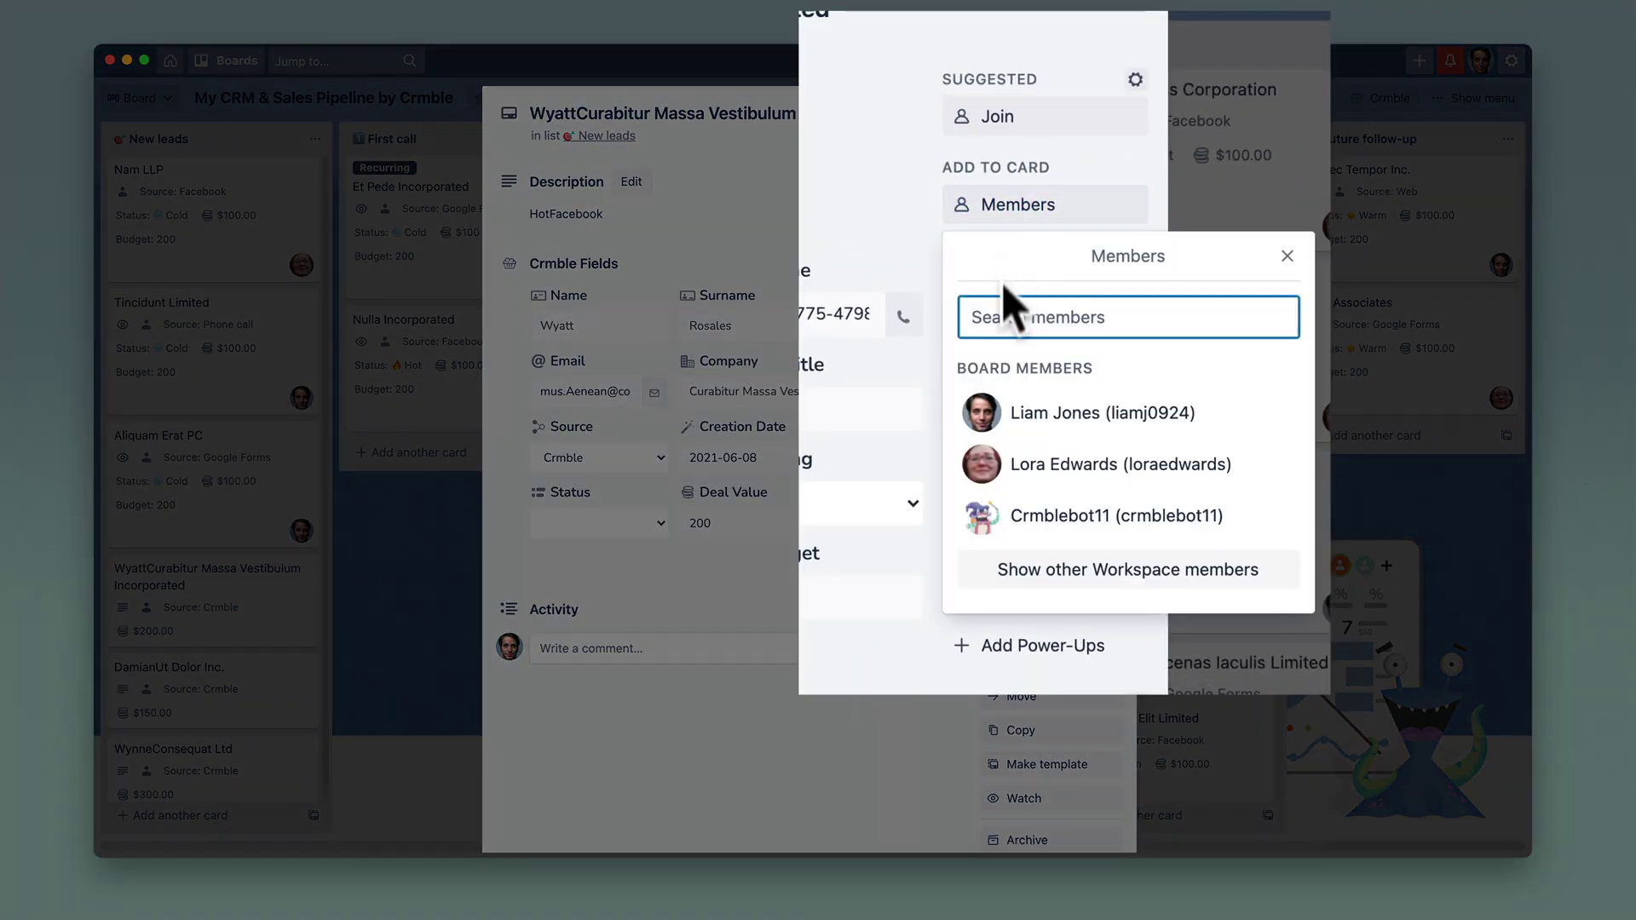
pyautogui.click(992, 417)
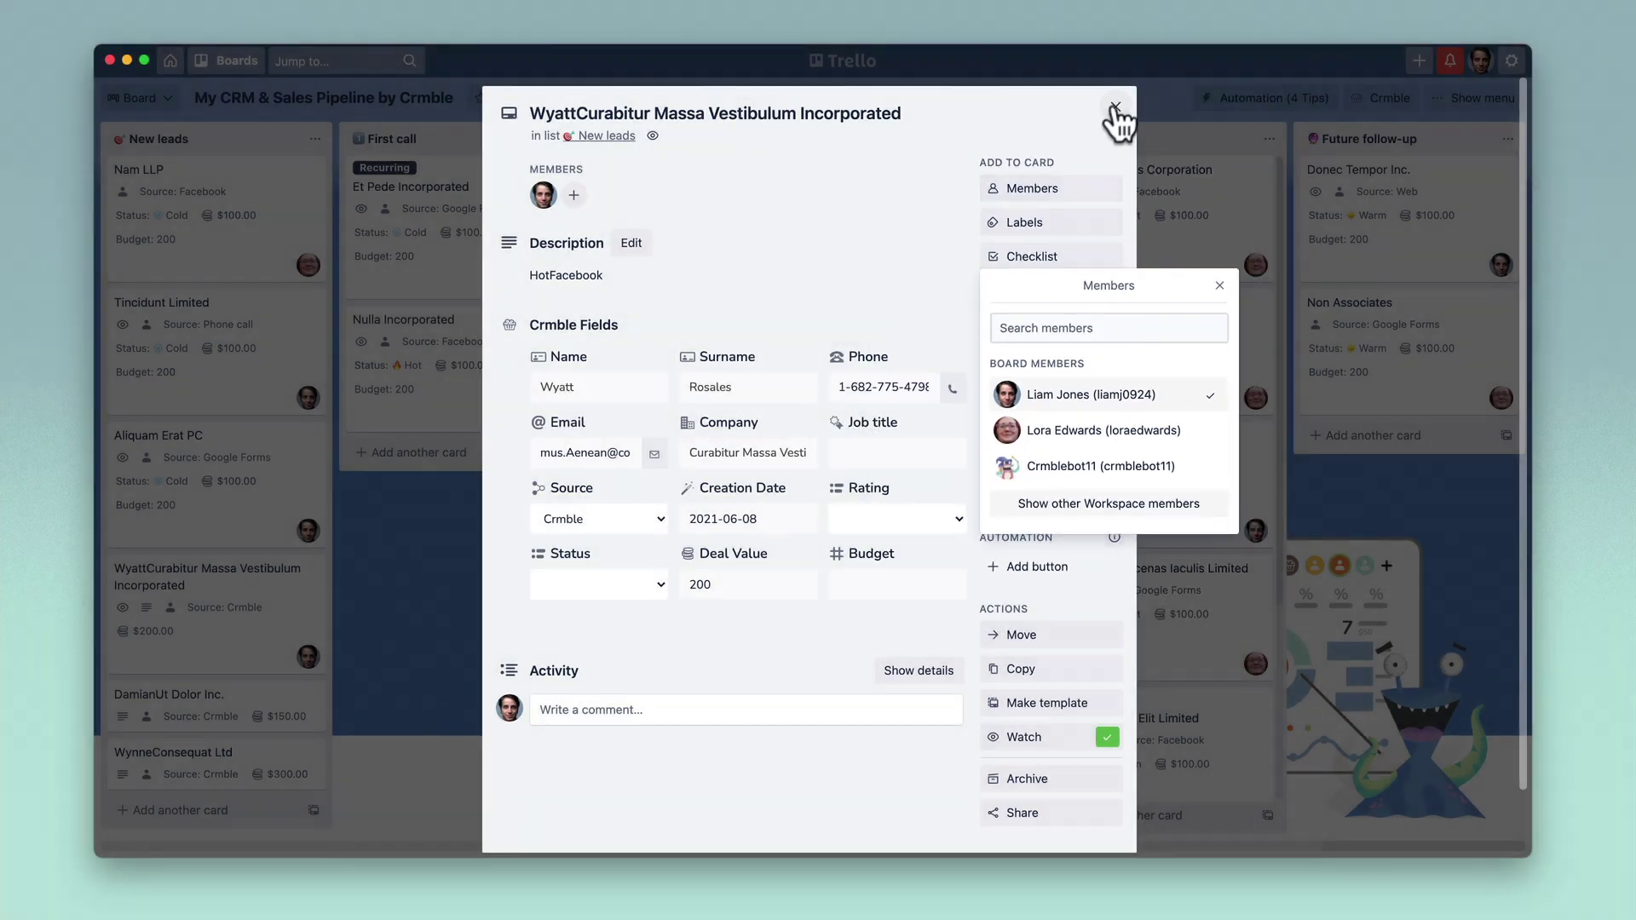
pyautogui.click(1116, 108)
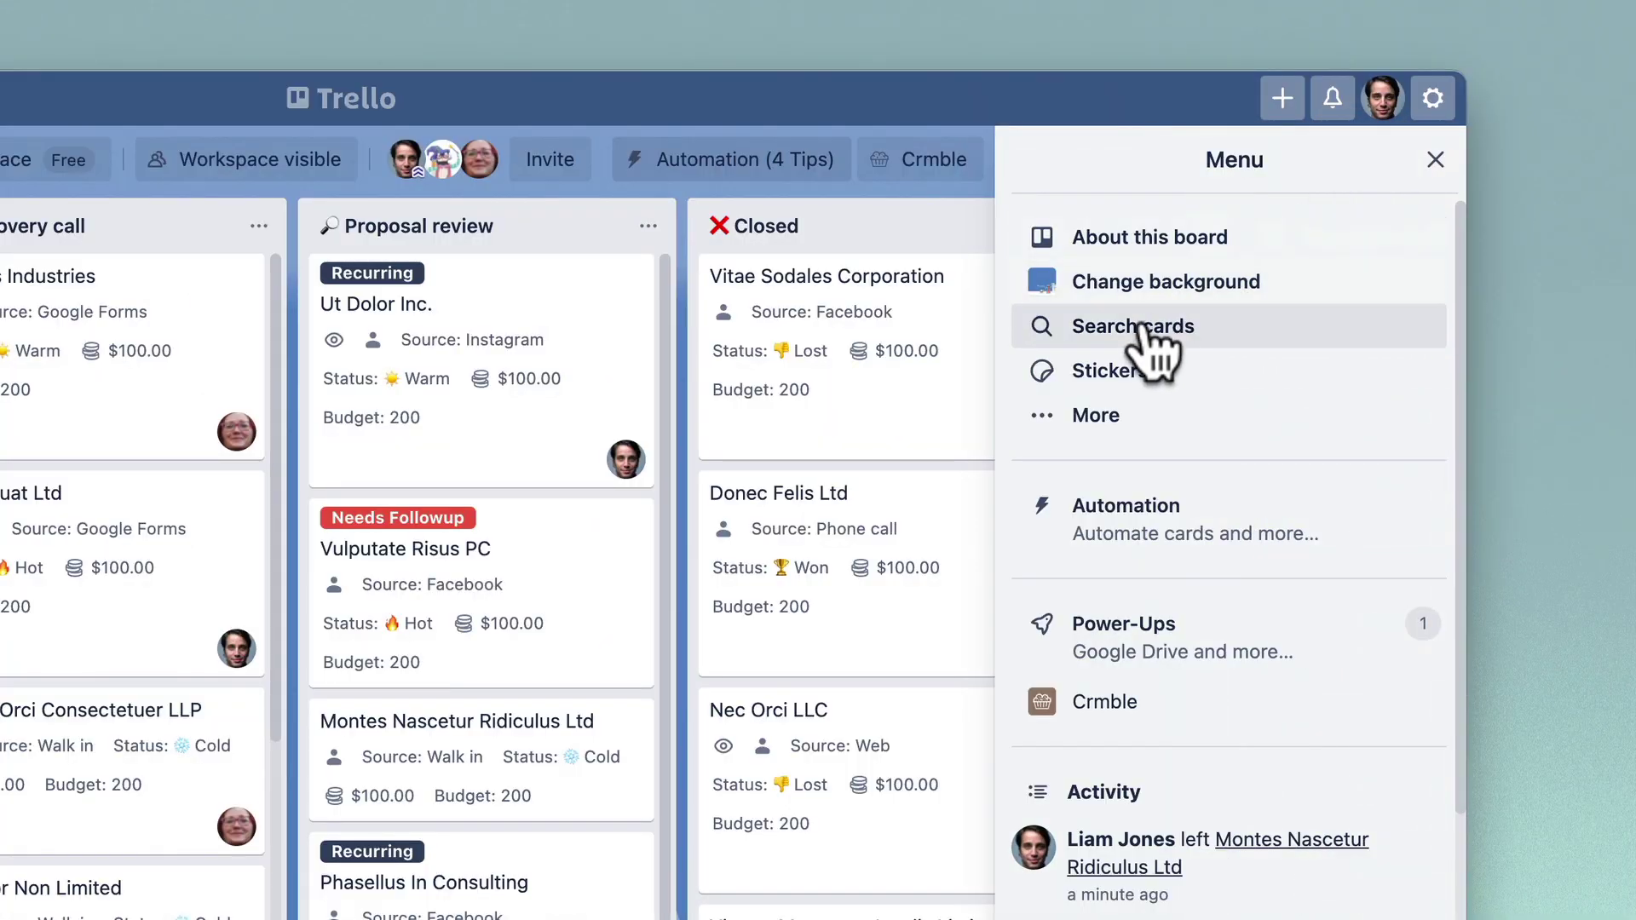
# Filter the board to the workspace owner's 14 cards through Search cards, then clear that filter
pyautogui.click(1269, 335)
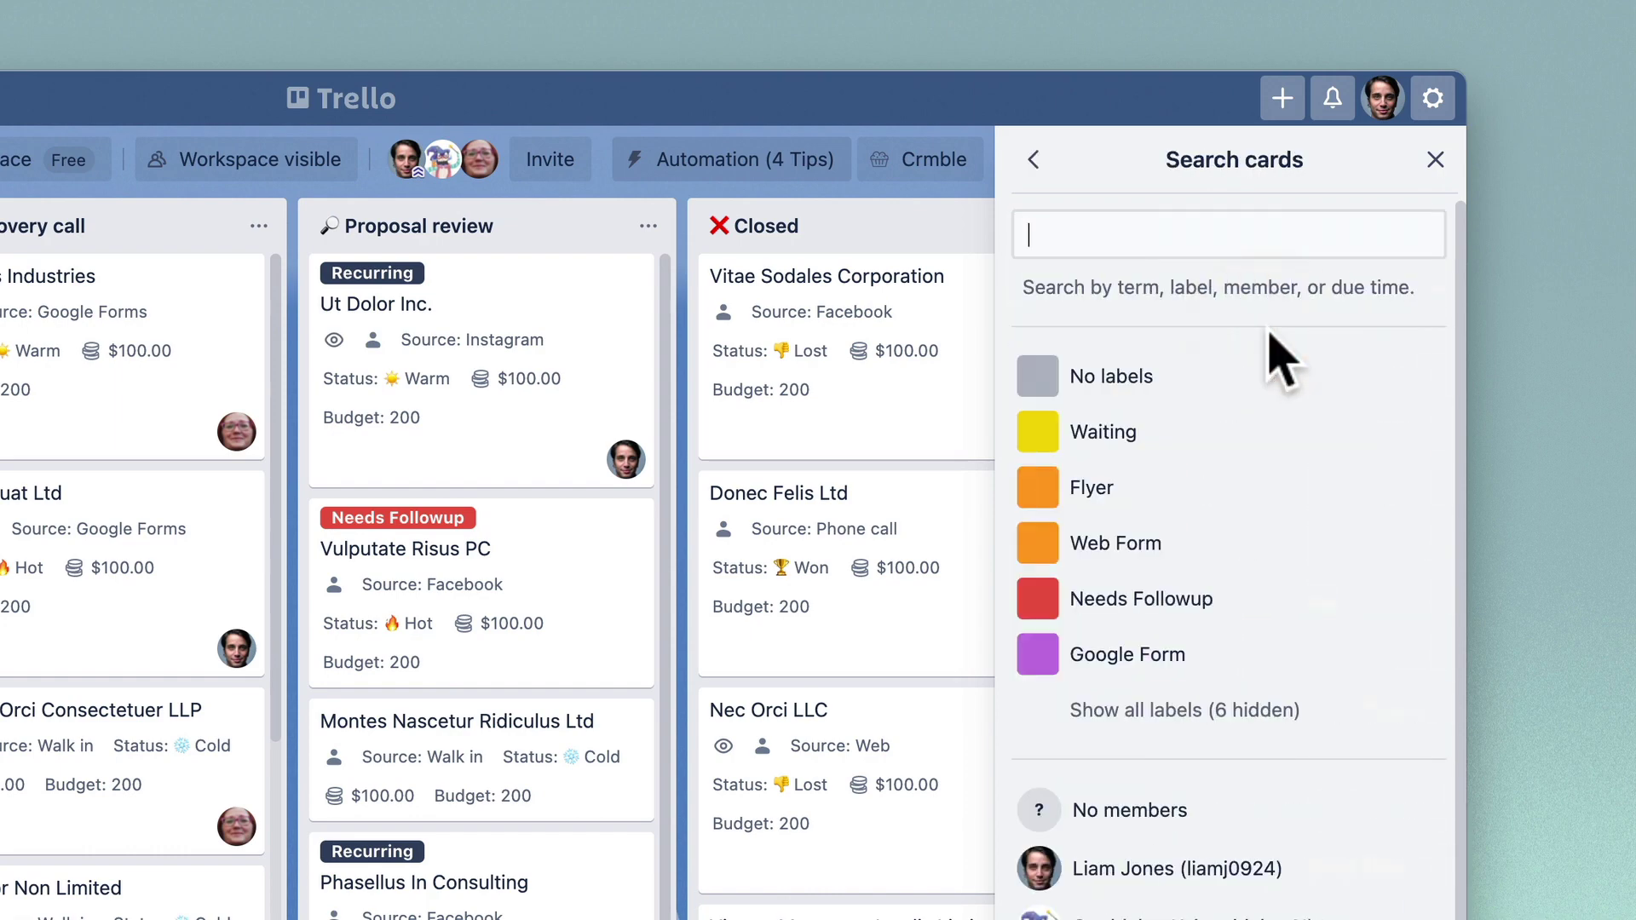
pyautogui.click(1174, 886)
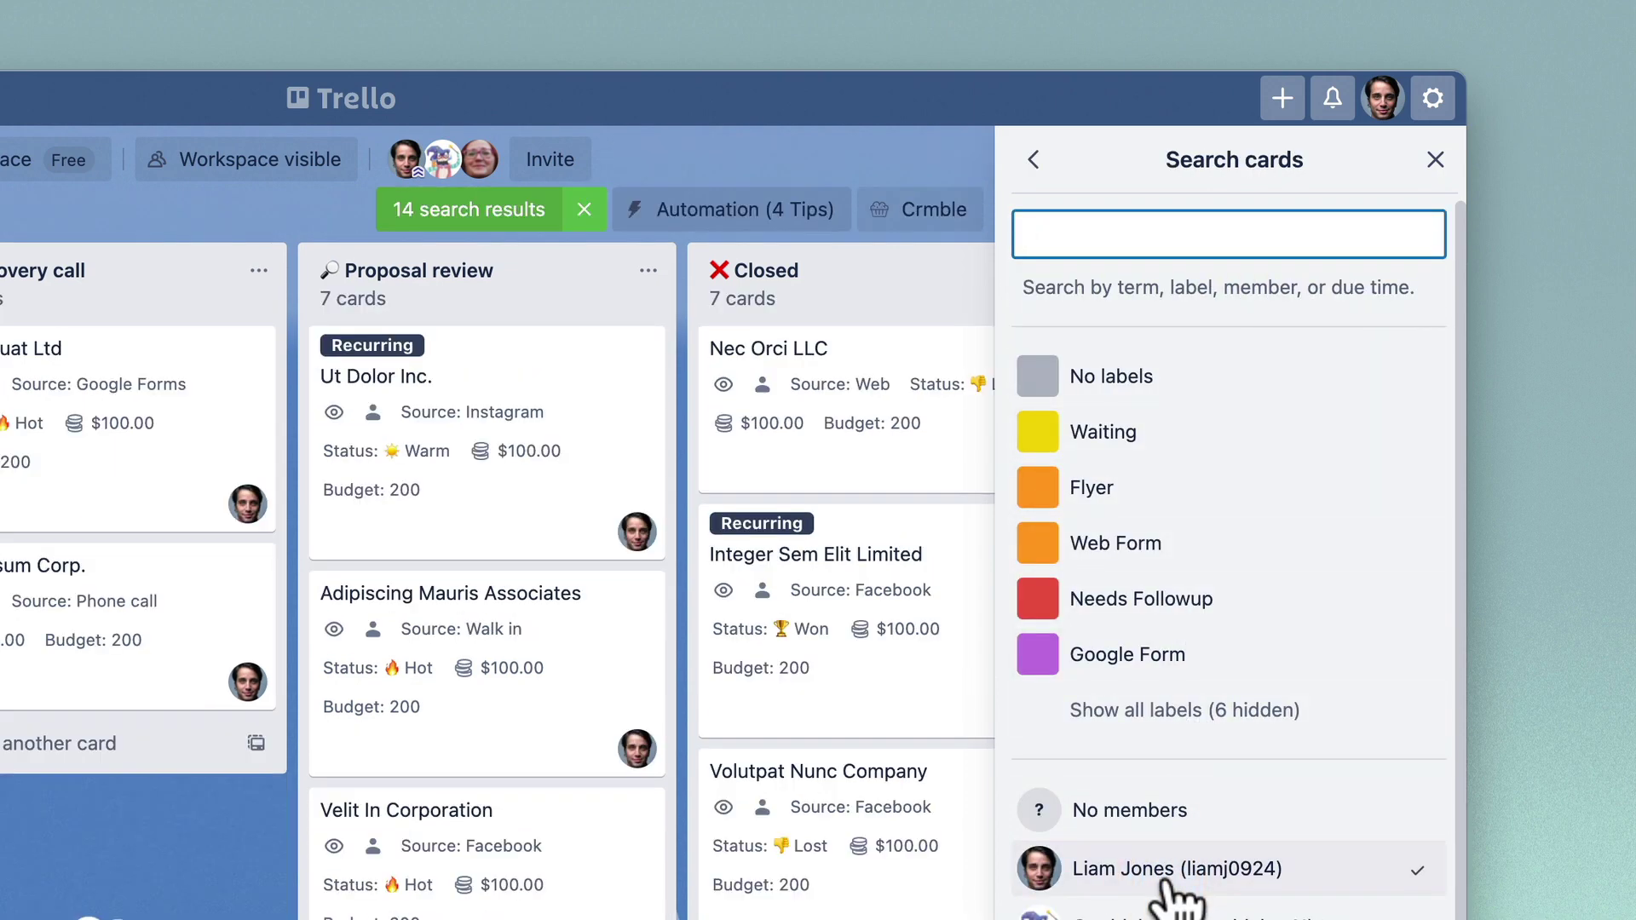
pyautogui.click(1434, 161)
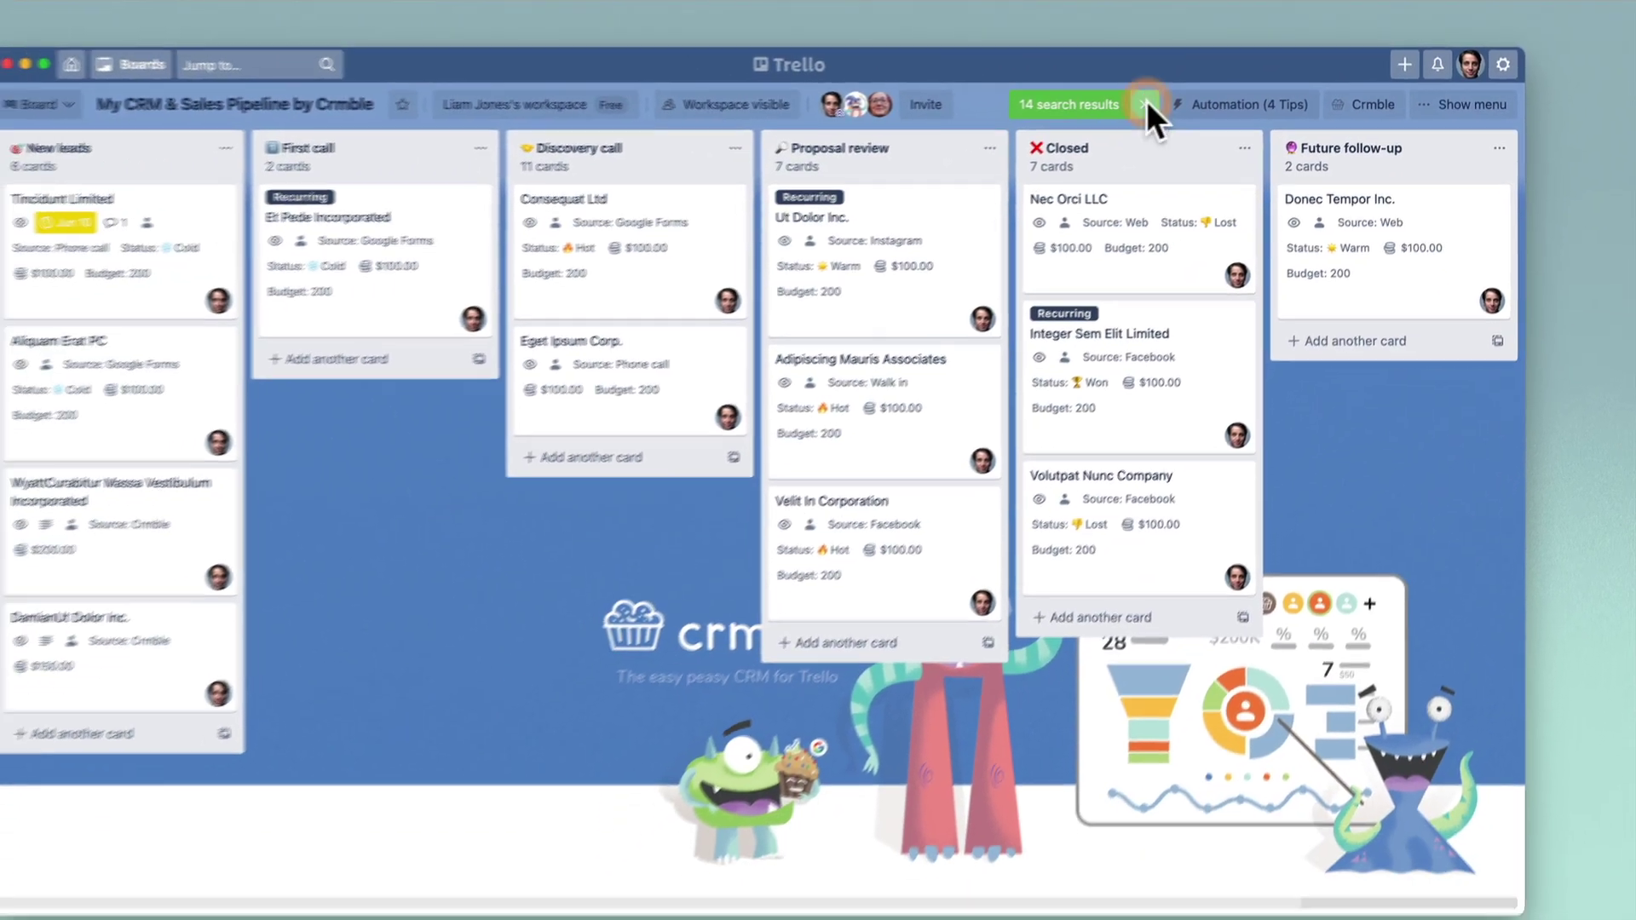
pyautogui.click(1025, 130)
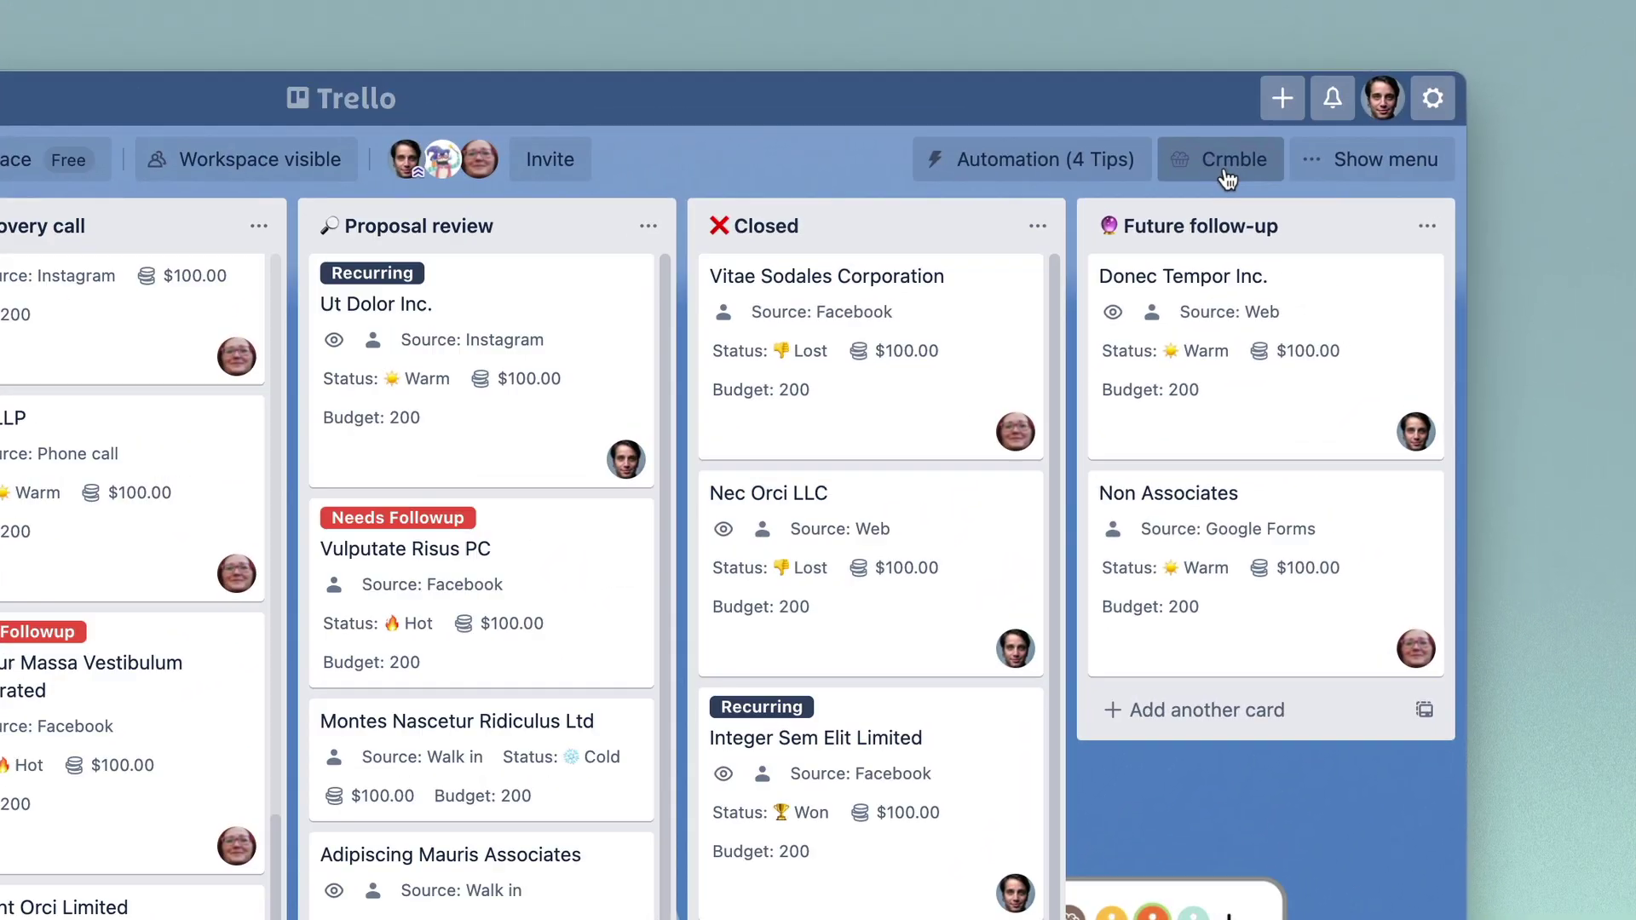
# Filter the Crmble dashboard to the owner's leads, make Budget the first metric, save, and close
pyautogui.click(1227, 176)
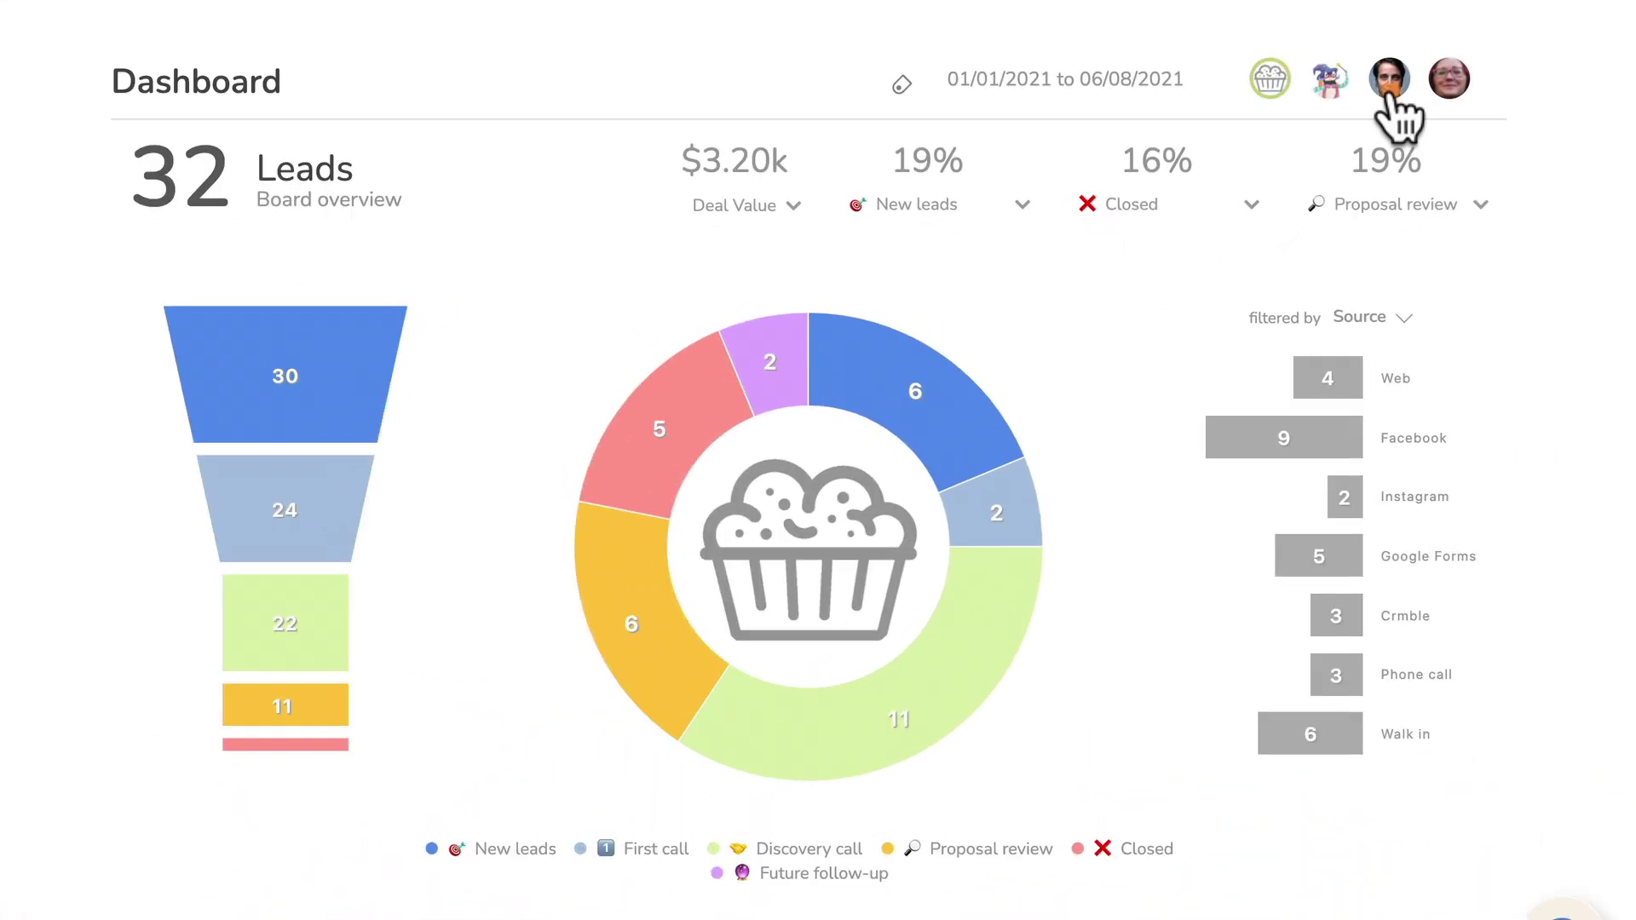
pyautogui.click(1309, 167)
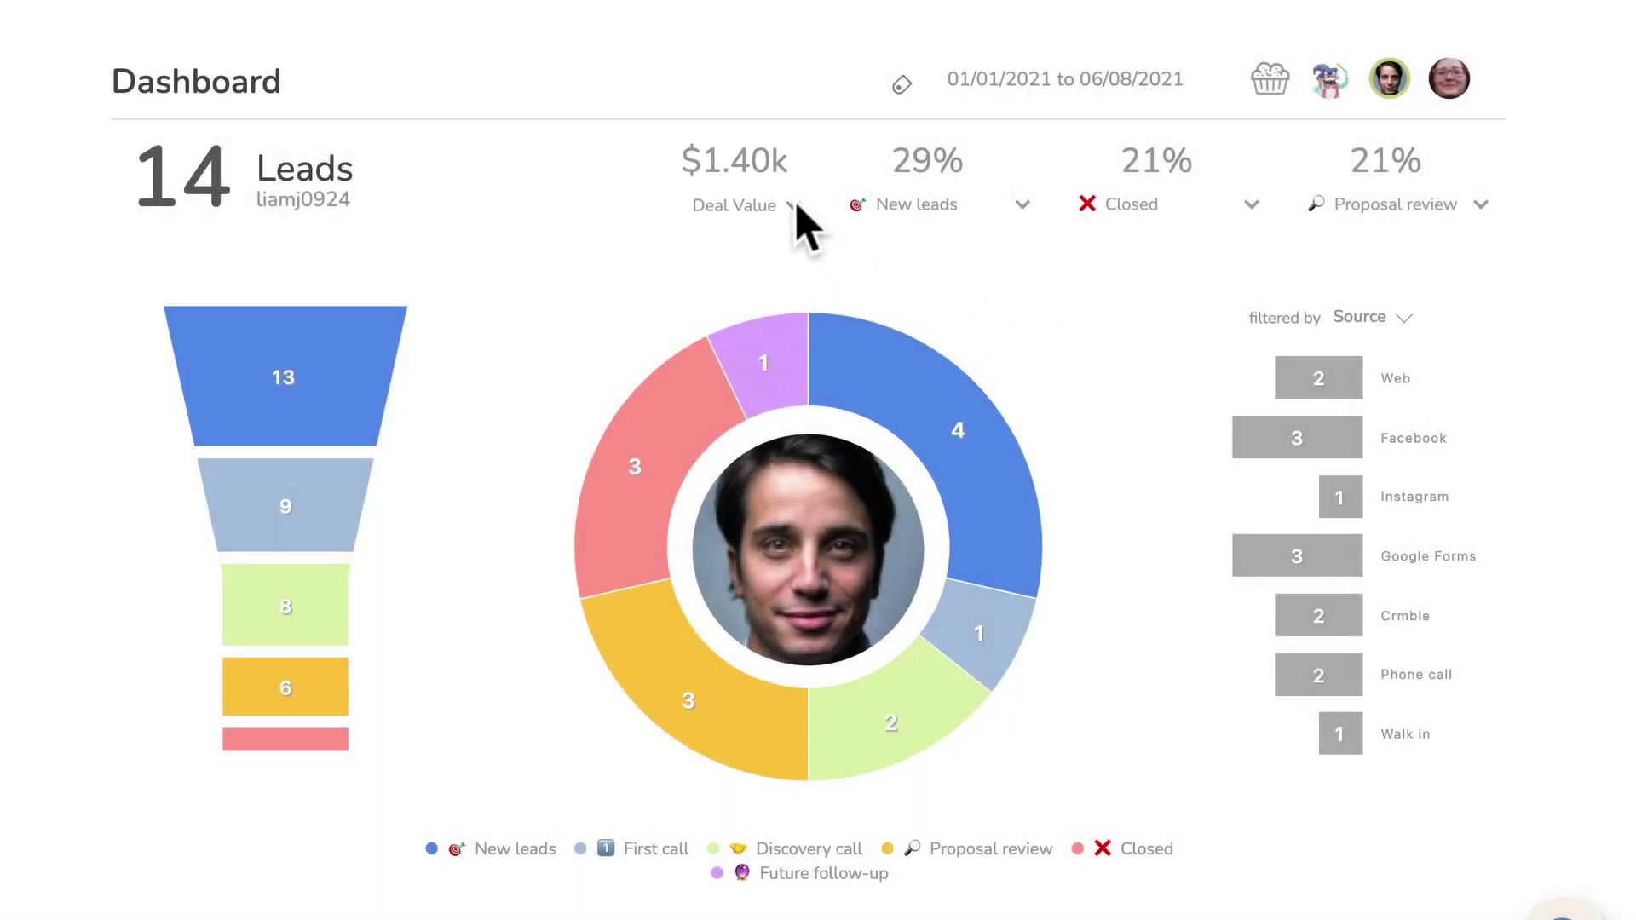
pyautogui.click(795, 207)
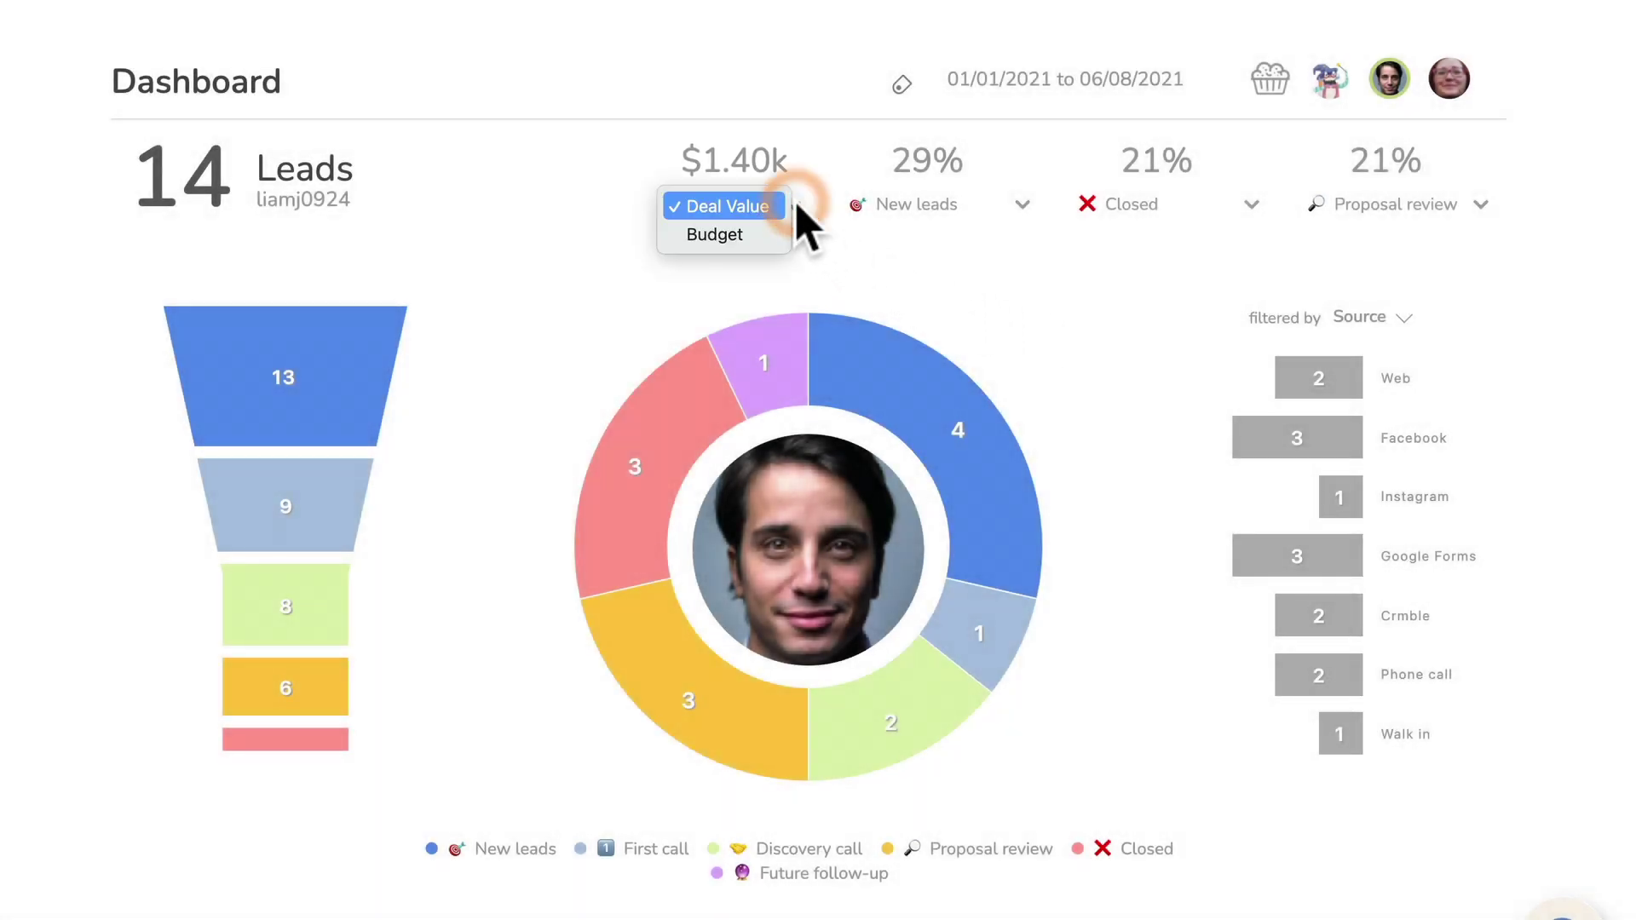
pyautogui.click(777, 236)
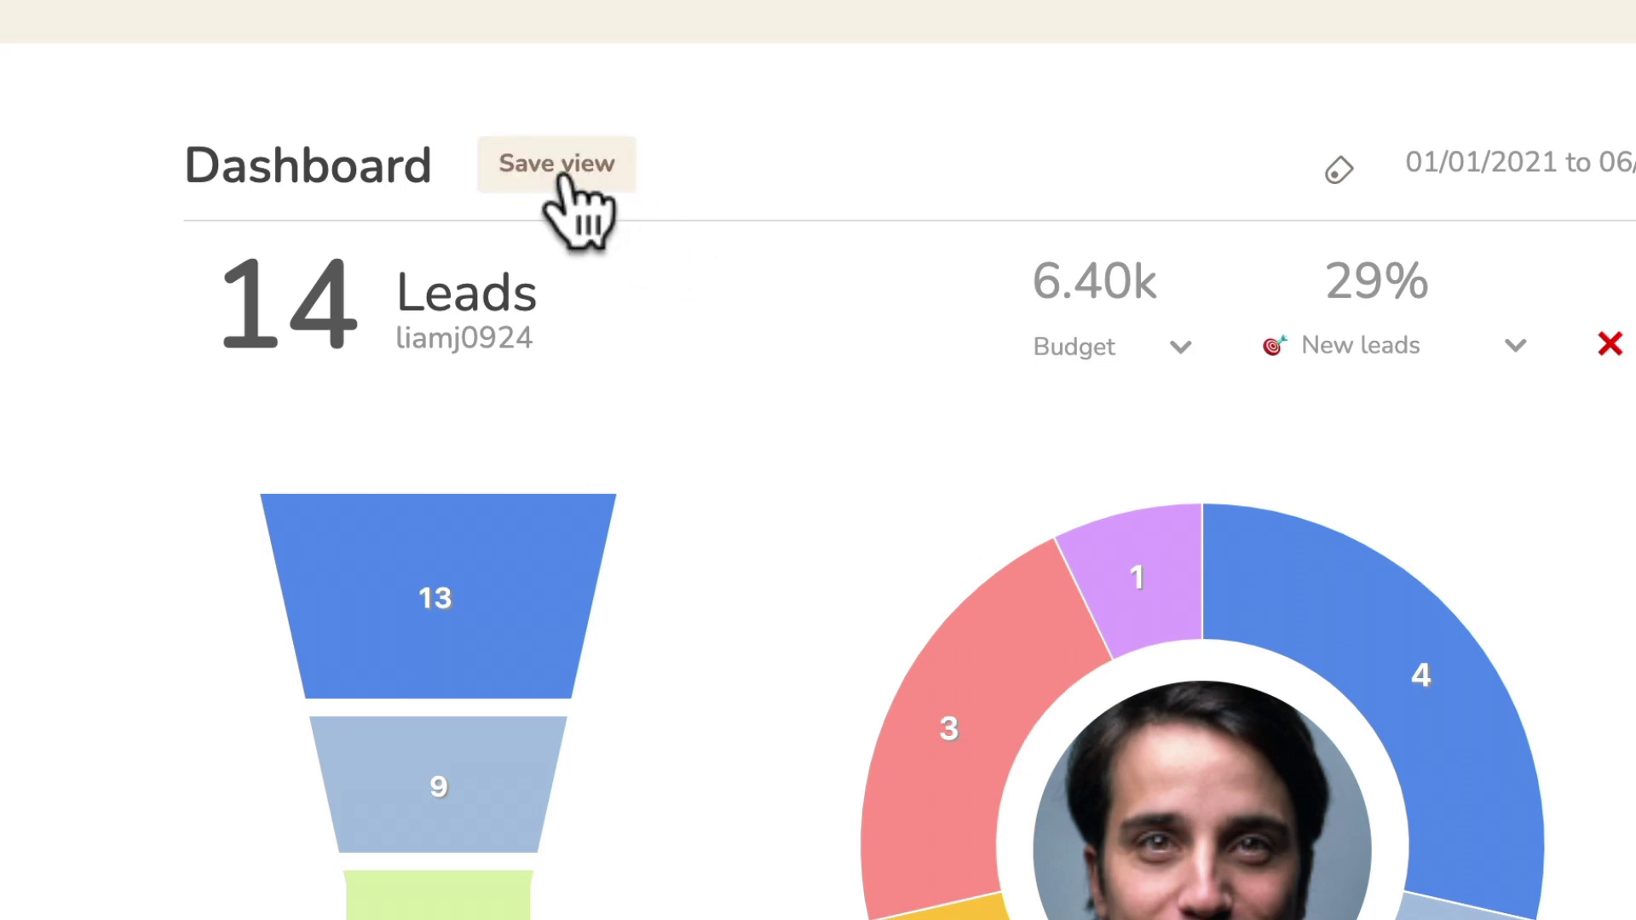
pyautogui.click(562, 176)
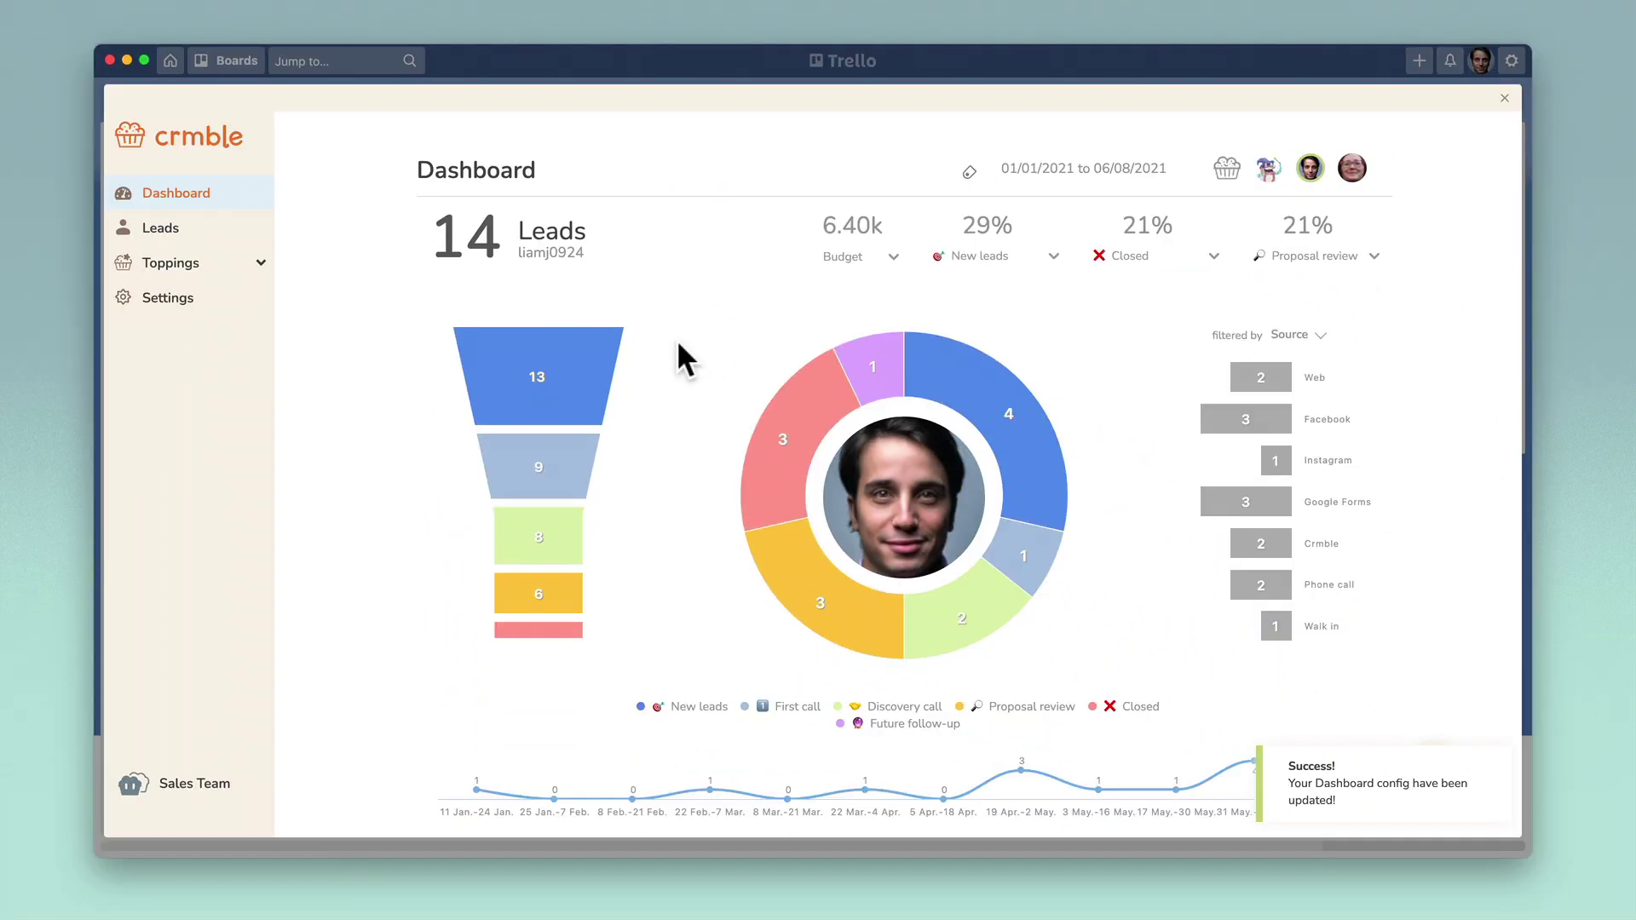
pyautogui.press('Escape')
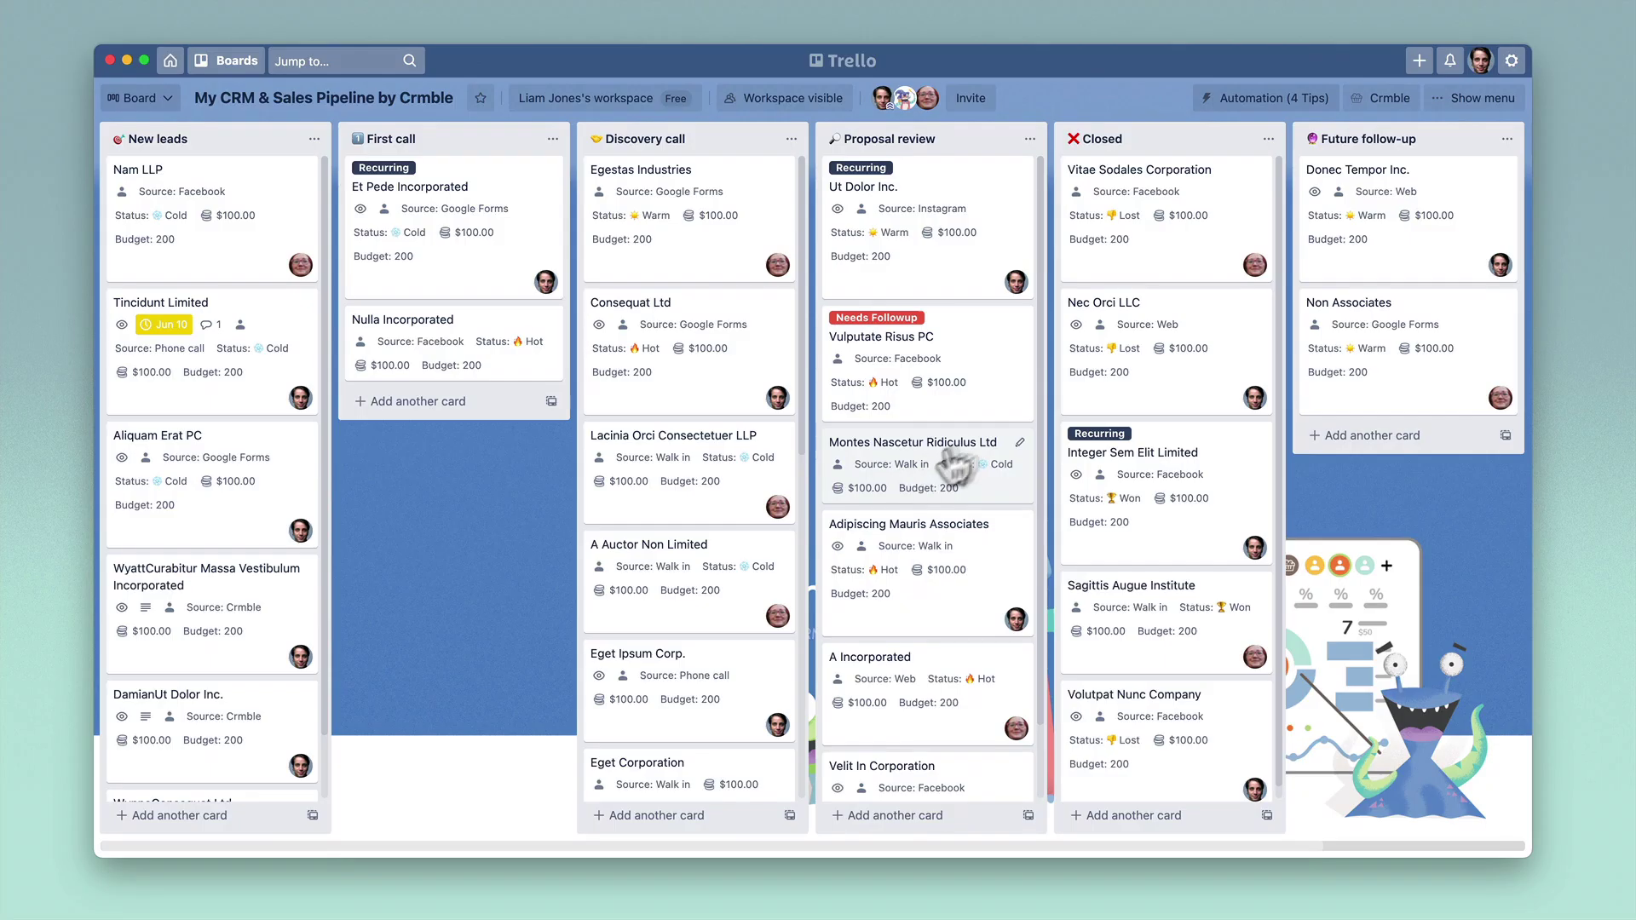
# Review the board's available labels from the board menu's More options
pyautogui.click(1457, 111)
pyautogui.click(1298, 258)
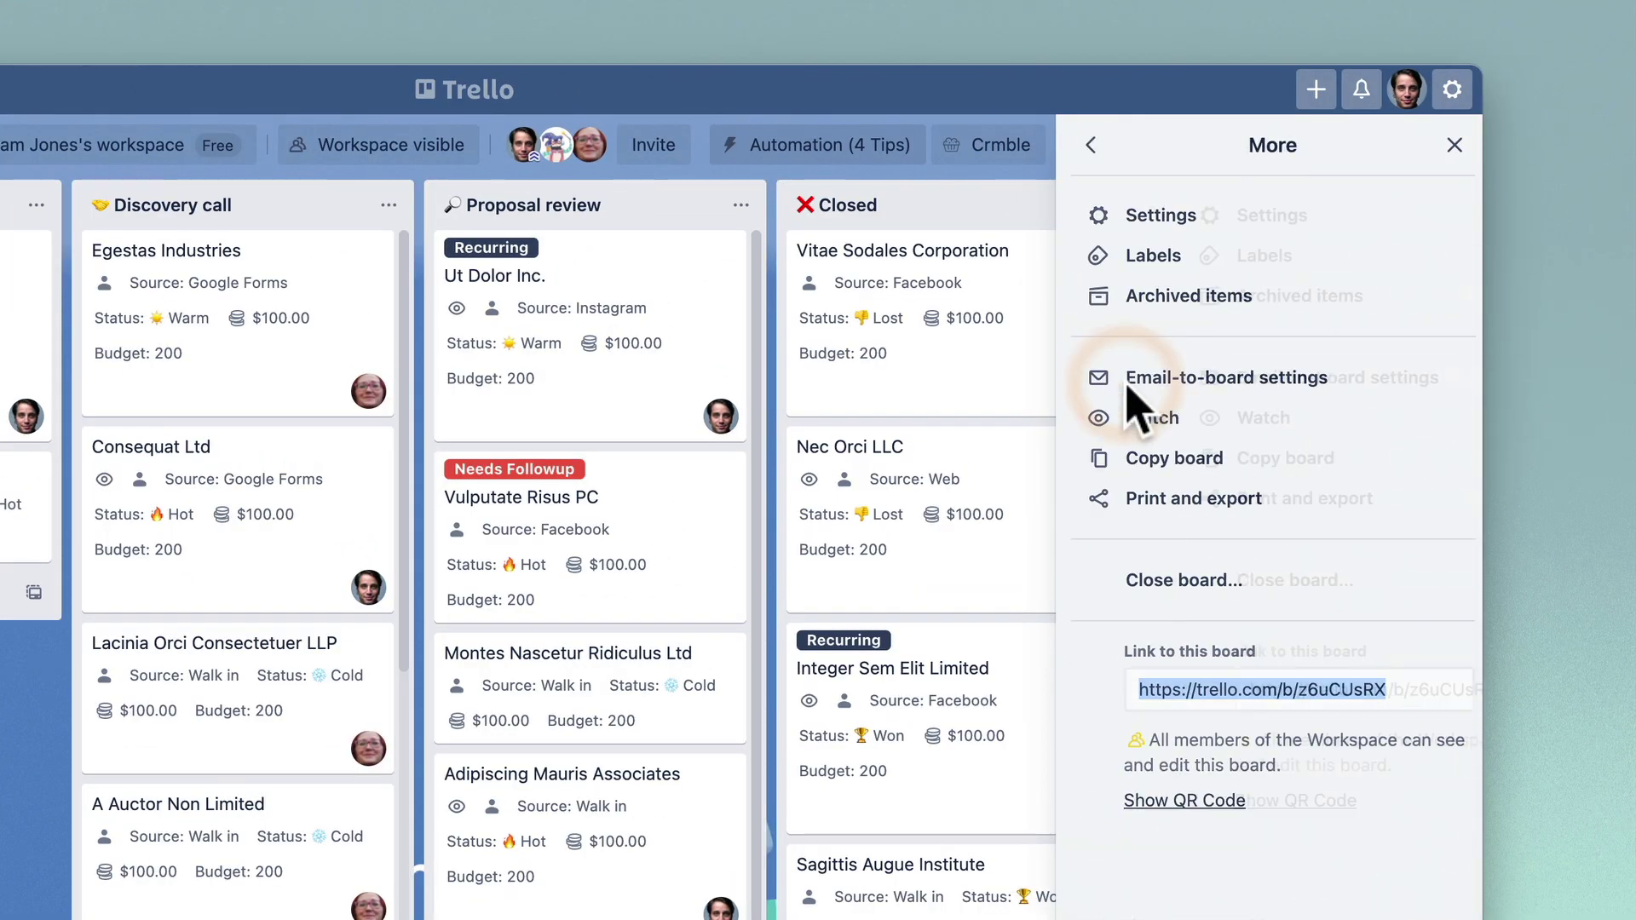
pyautogui.click(1151, 257)
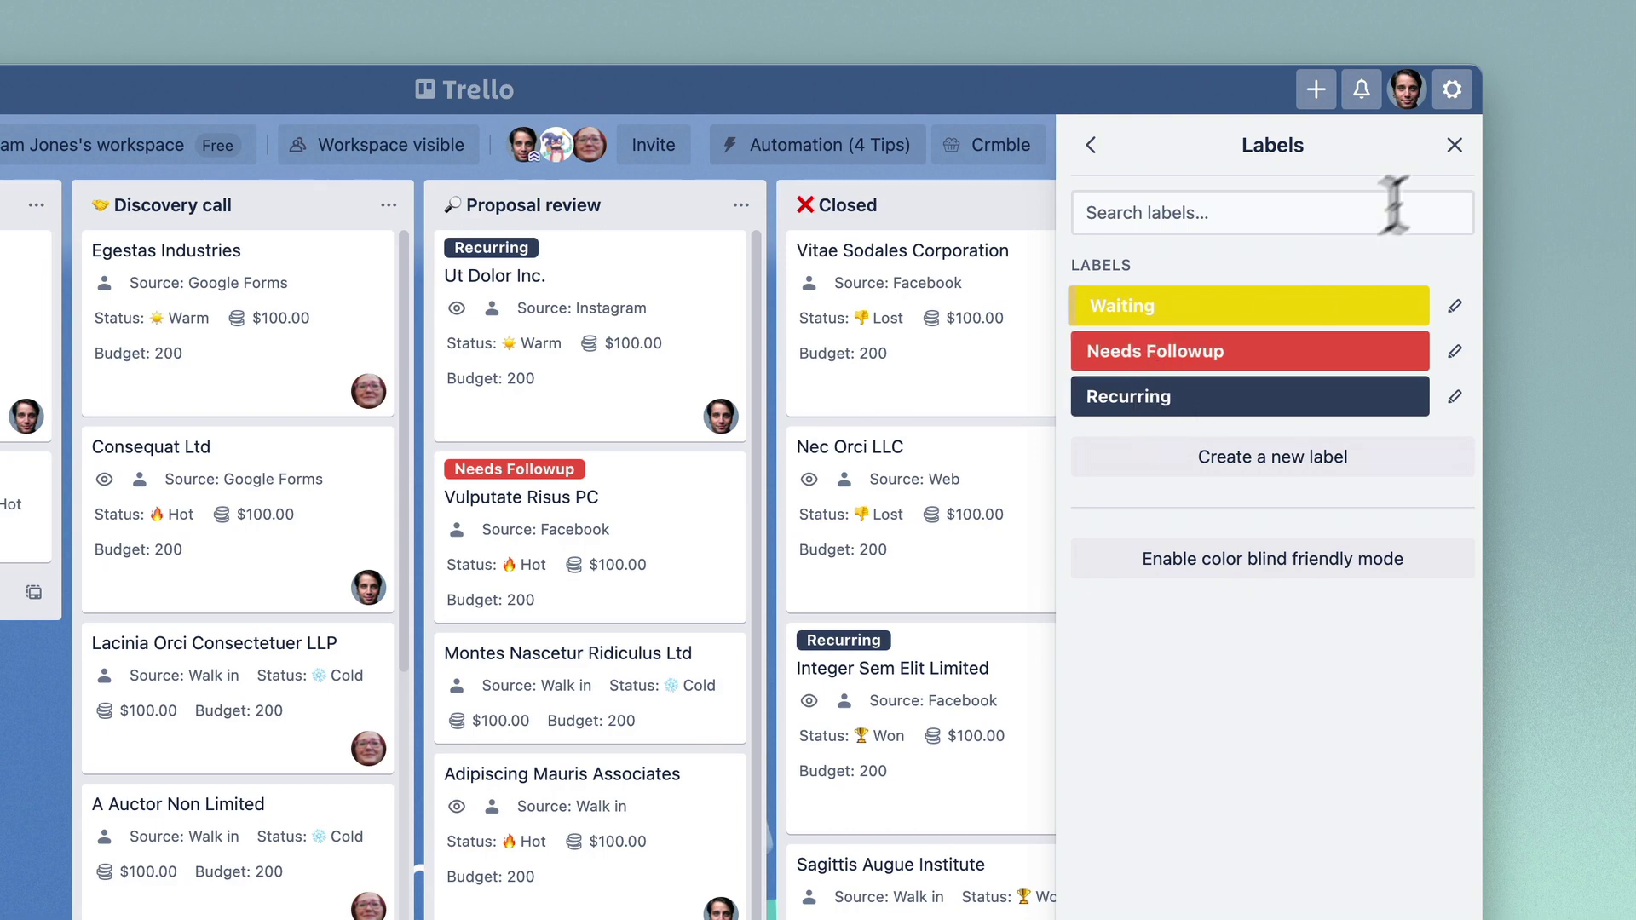
pyautogui.click(1454, 145)
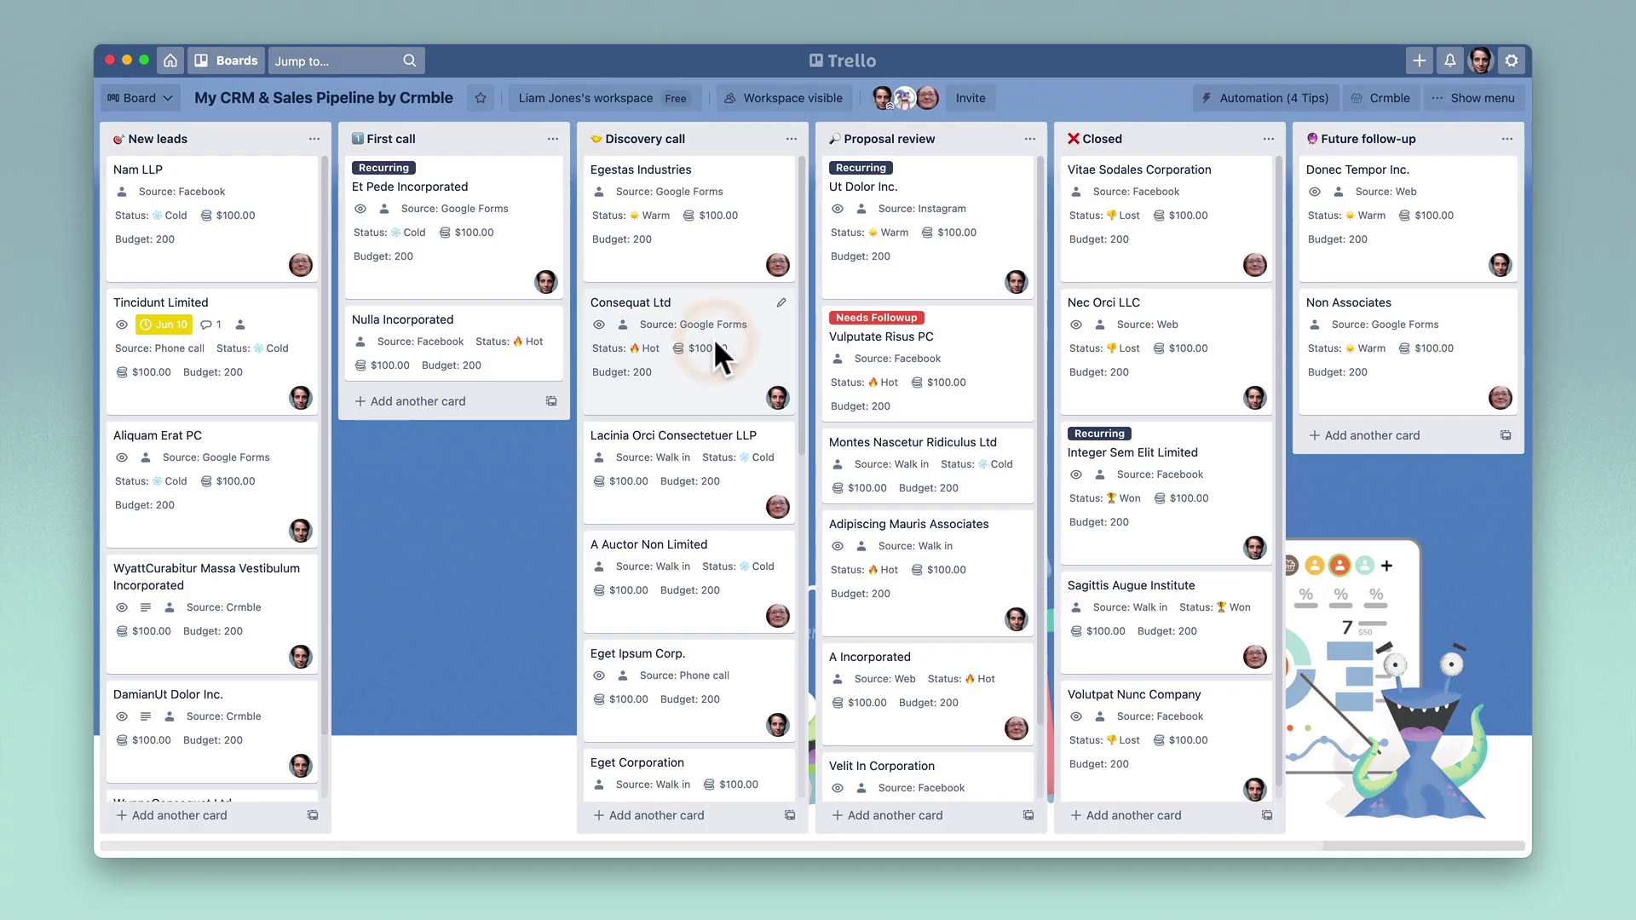
# Add the Waiting and Needs Followup labels to the Consequat Ltd card
pyautogui.click(713, 337)
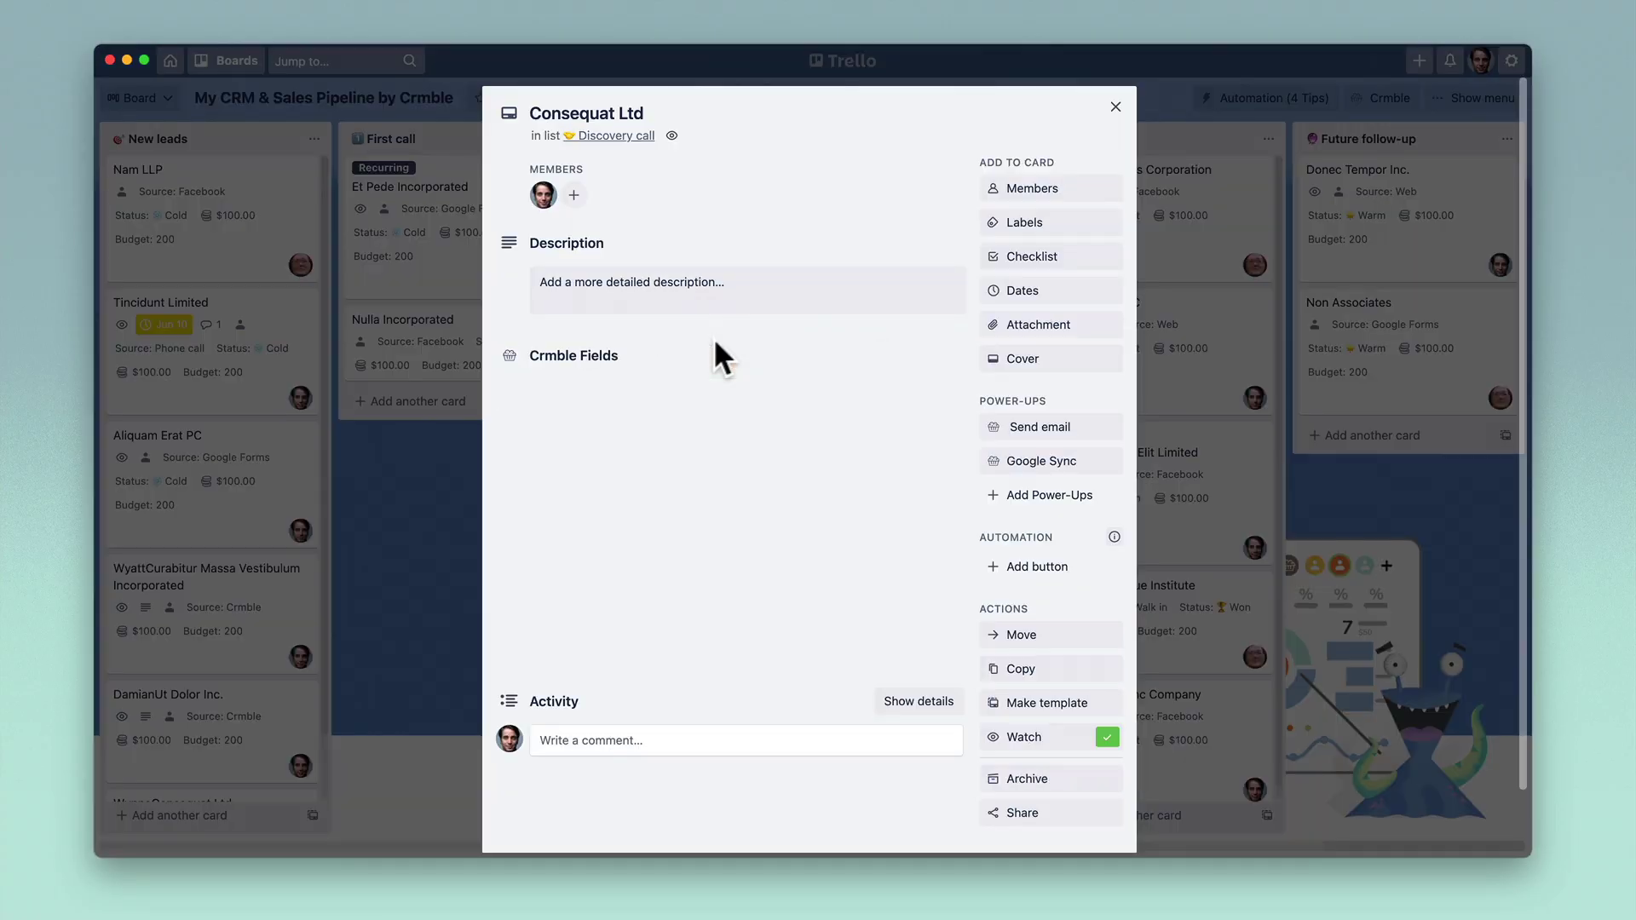
pyautogui.click(1033, 225)
pyautogui.click(1037, 366)
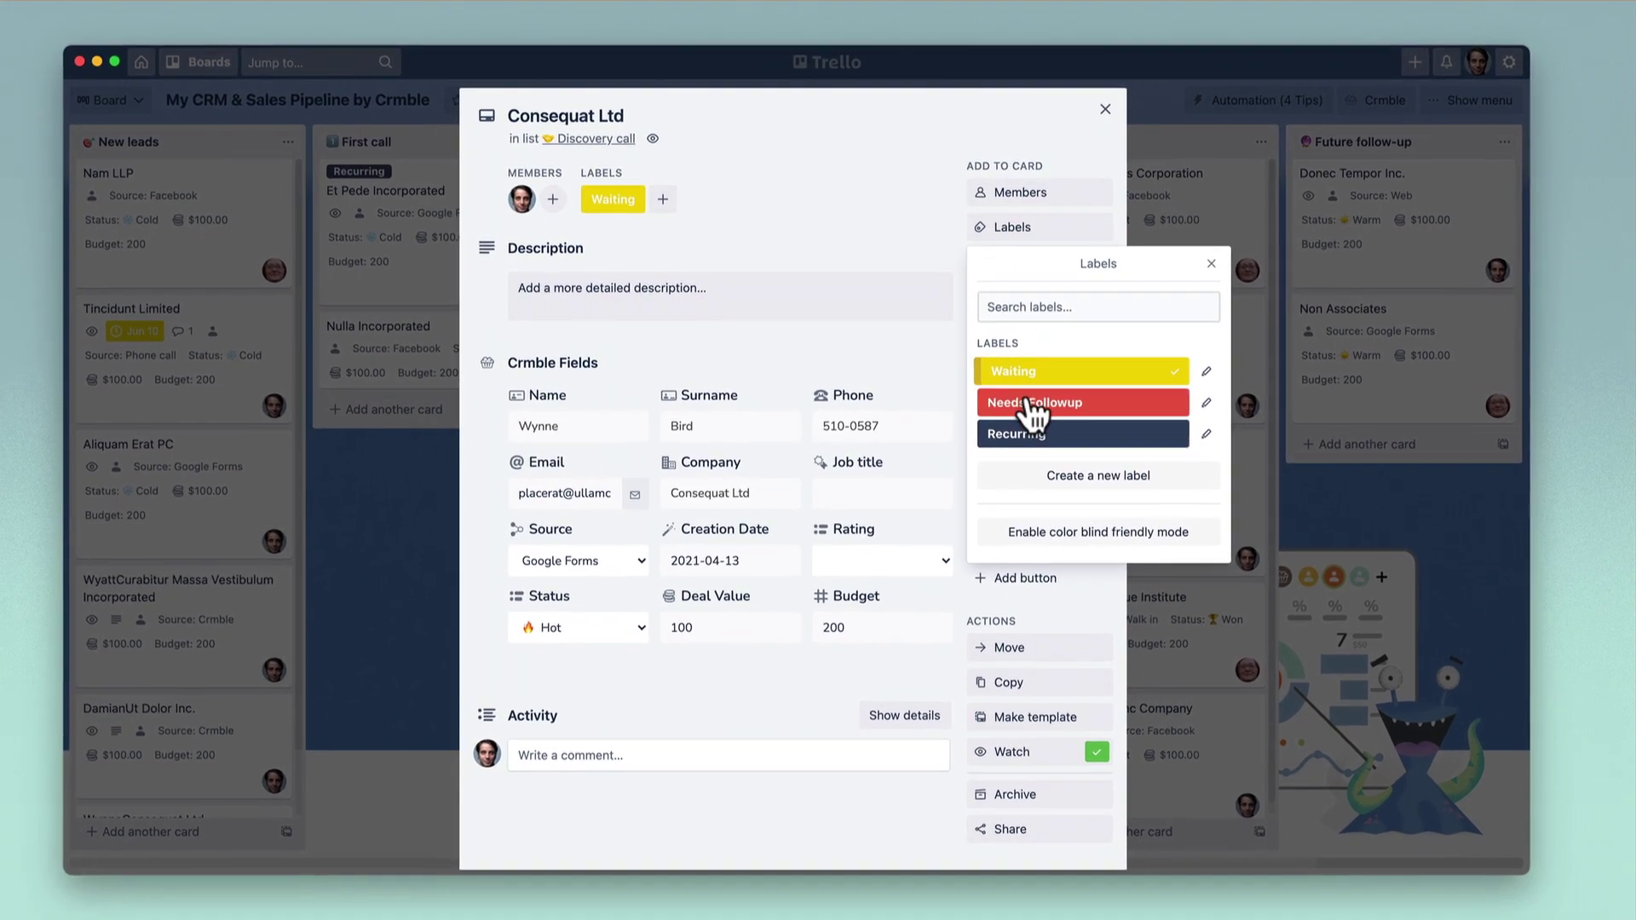
pyautogui.click(1025, 406)
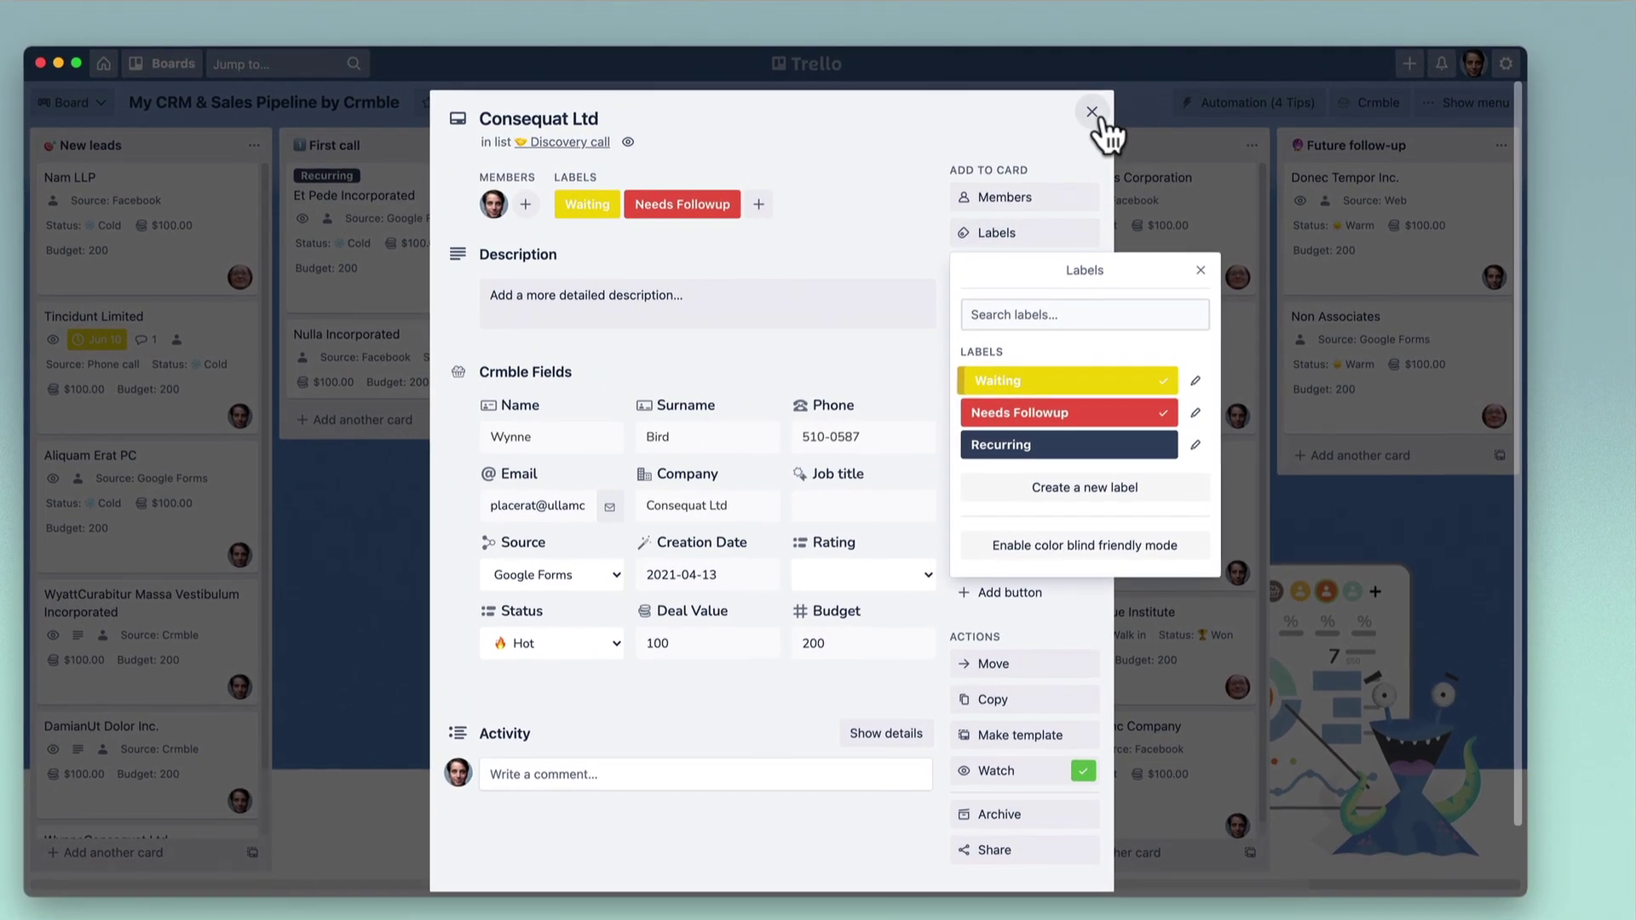
pyautogui.click(1102, 109)
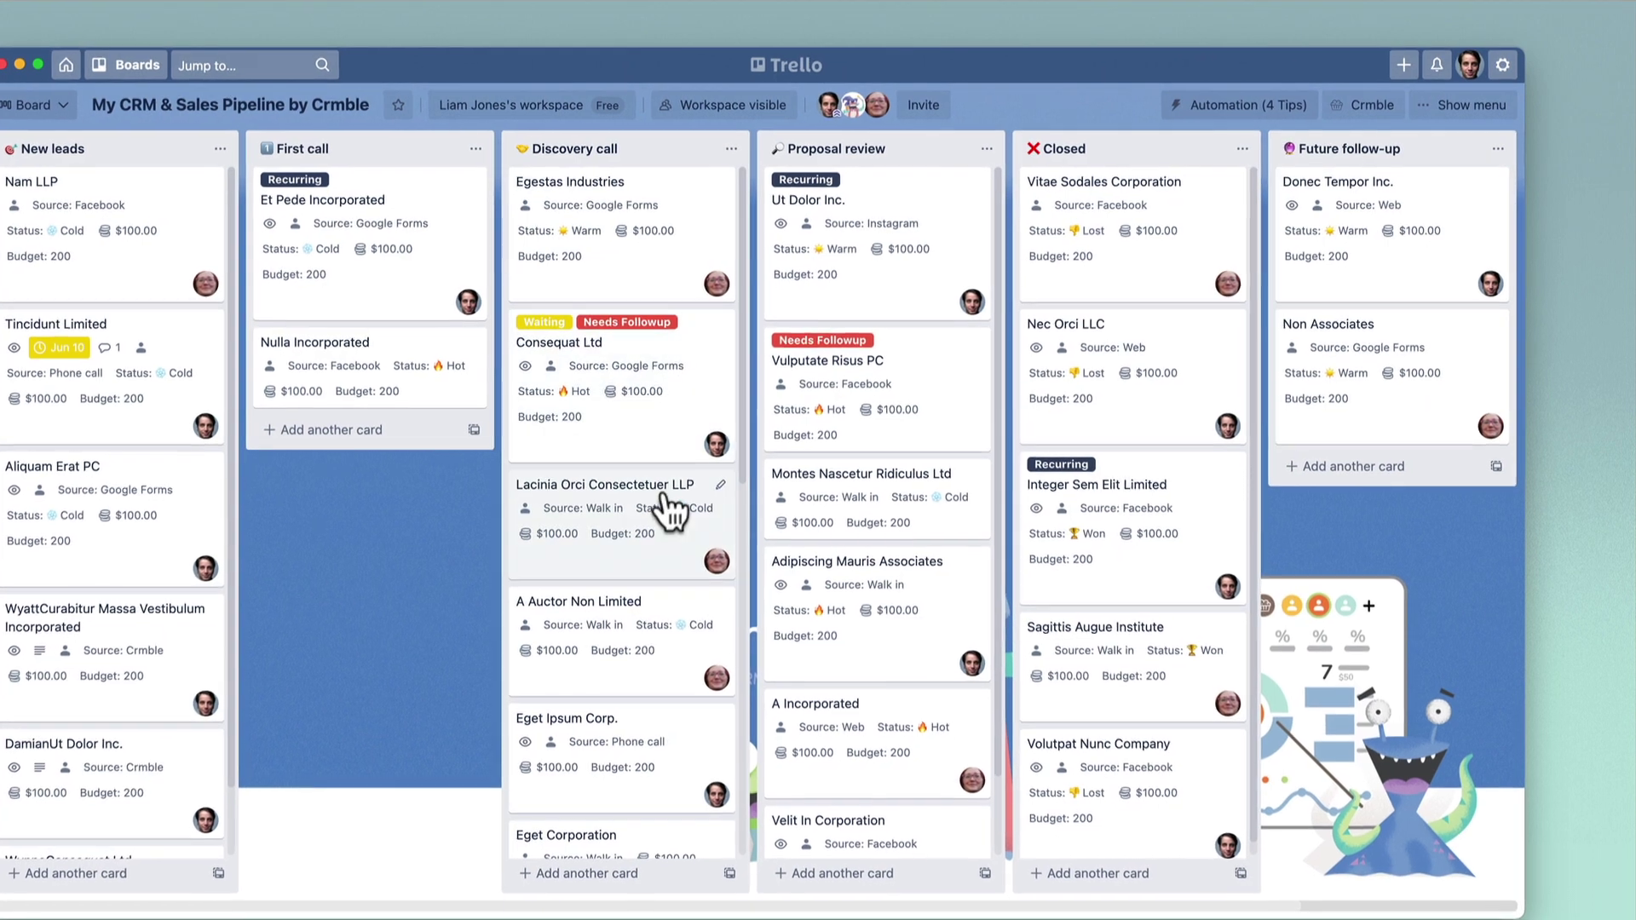
# Add the Recurring label to the Lacinia Orci Consectetuer LLP card
pyautogui.click(660, 522)
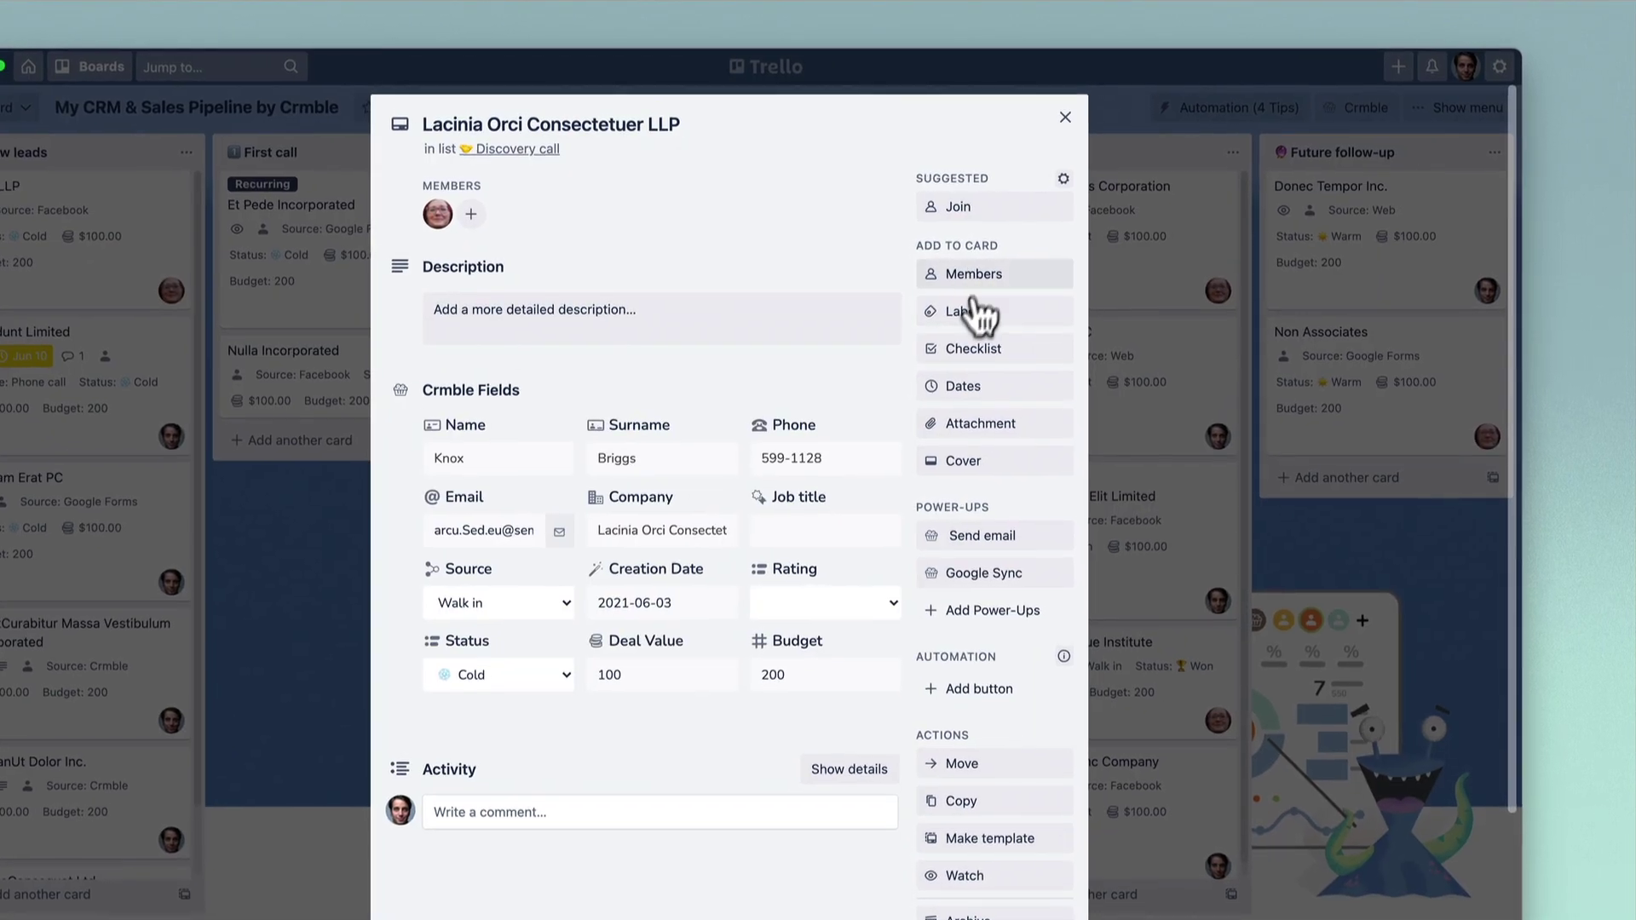
pyautogui.click(967, 313)
pyautogui.click(980, 539)
pyautogui.click(1166, 360)
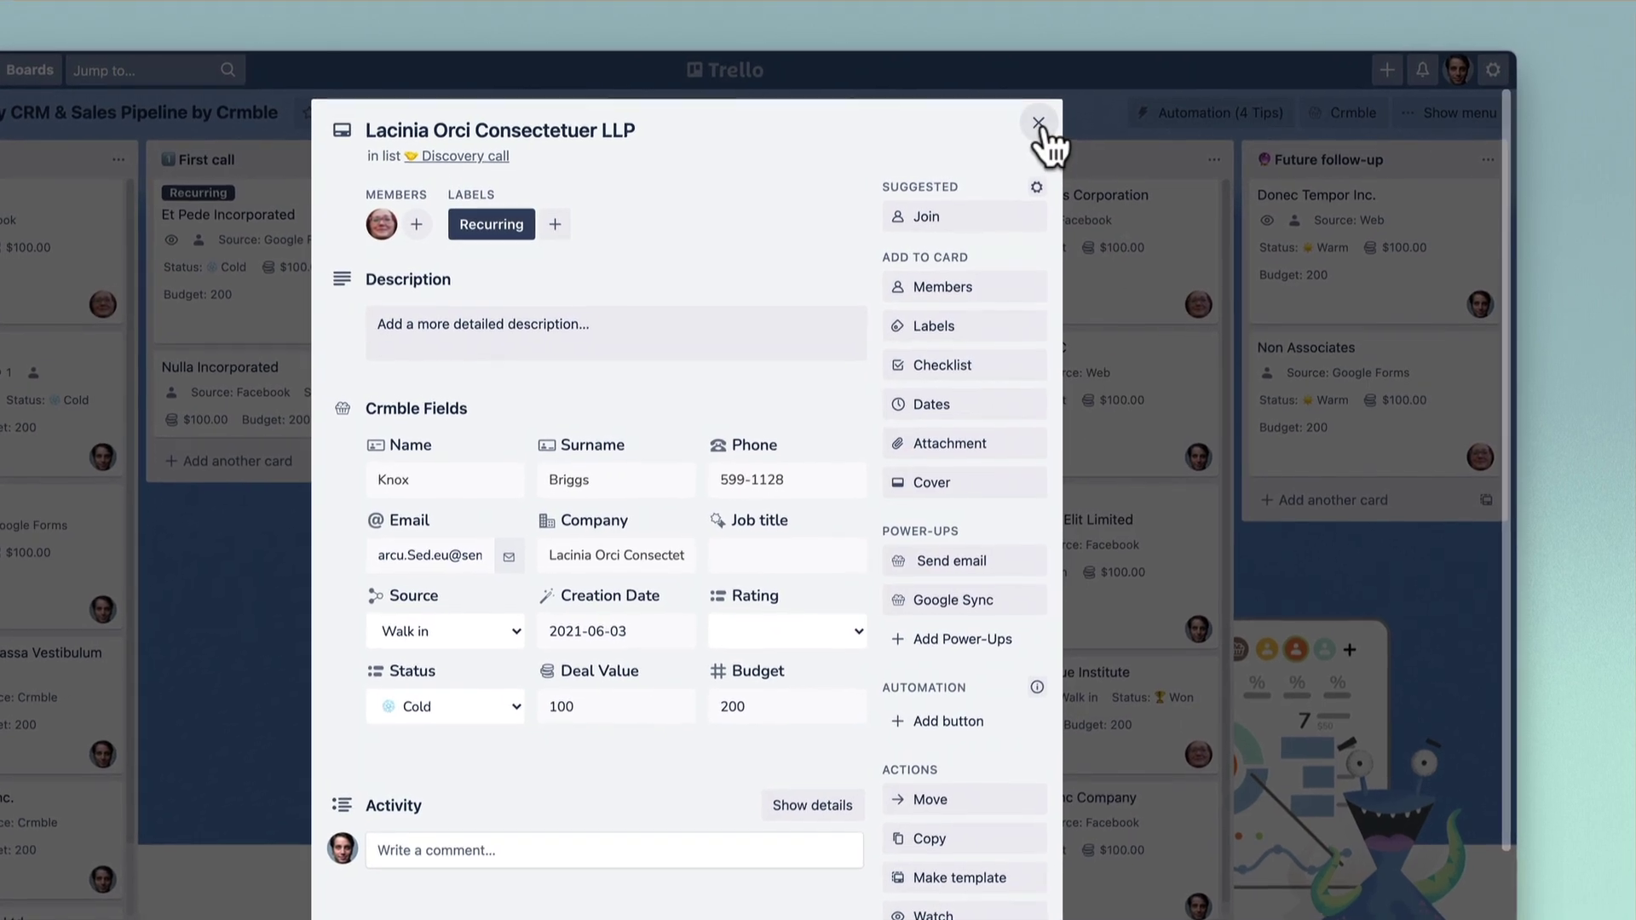
pyautogui.click(1048, 120)
# Filter the Trello board to show only its six Recurring-labelled cards
pyautogui.click(1410, 113)
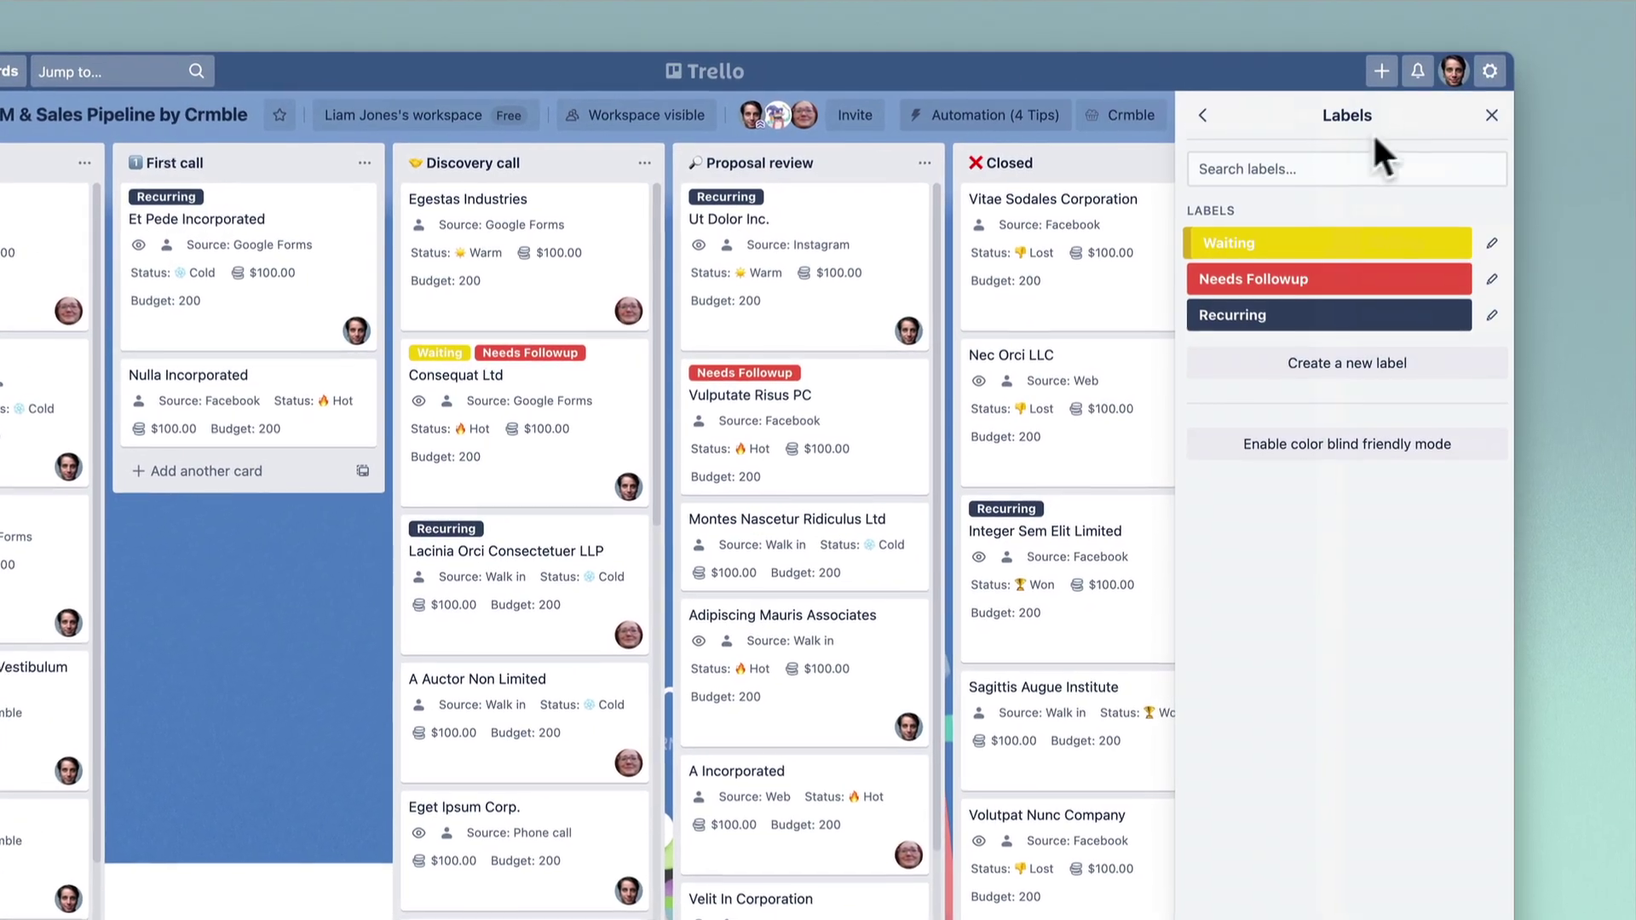
pyautogui.click(1205, 116)
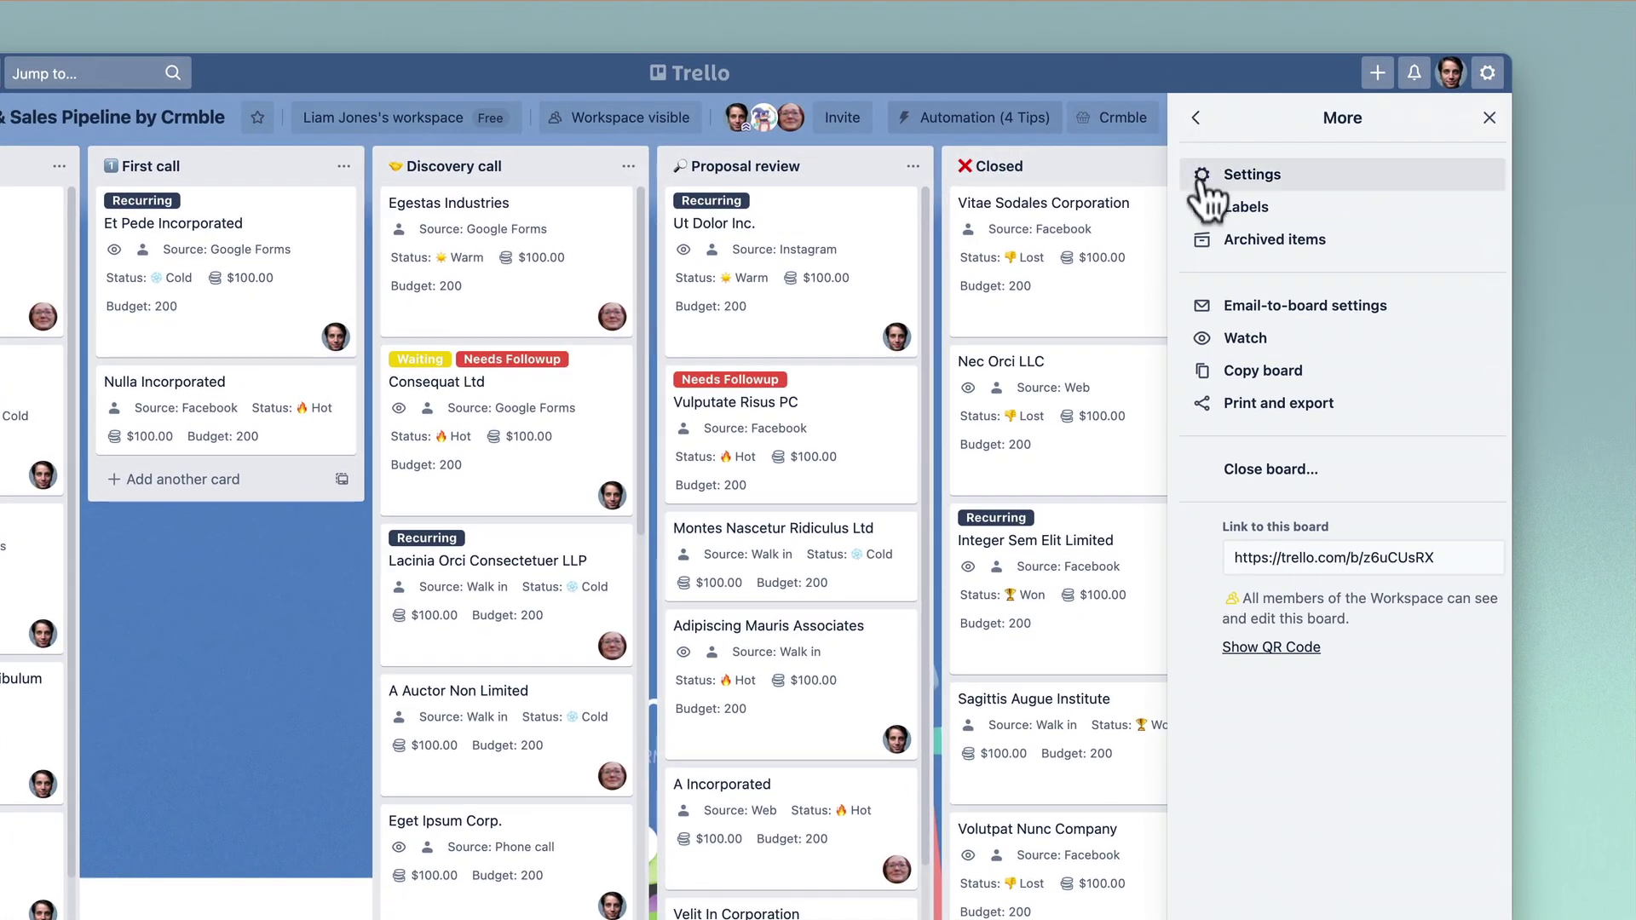
pyautogui.click(1196, 119)
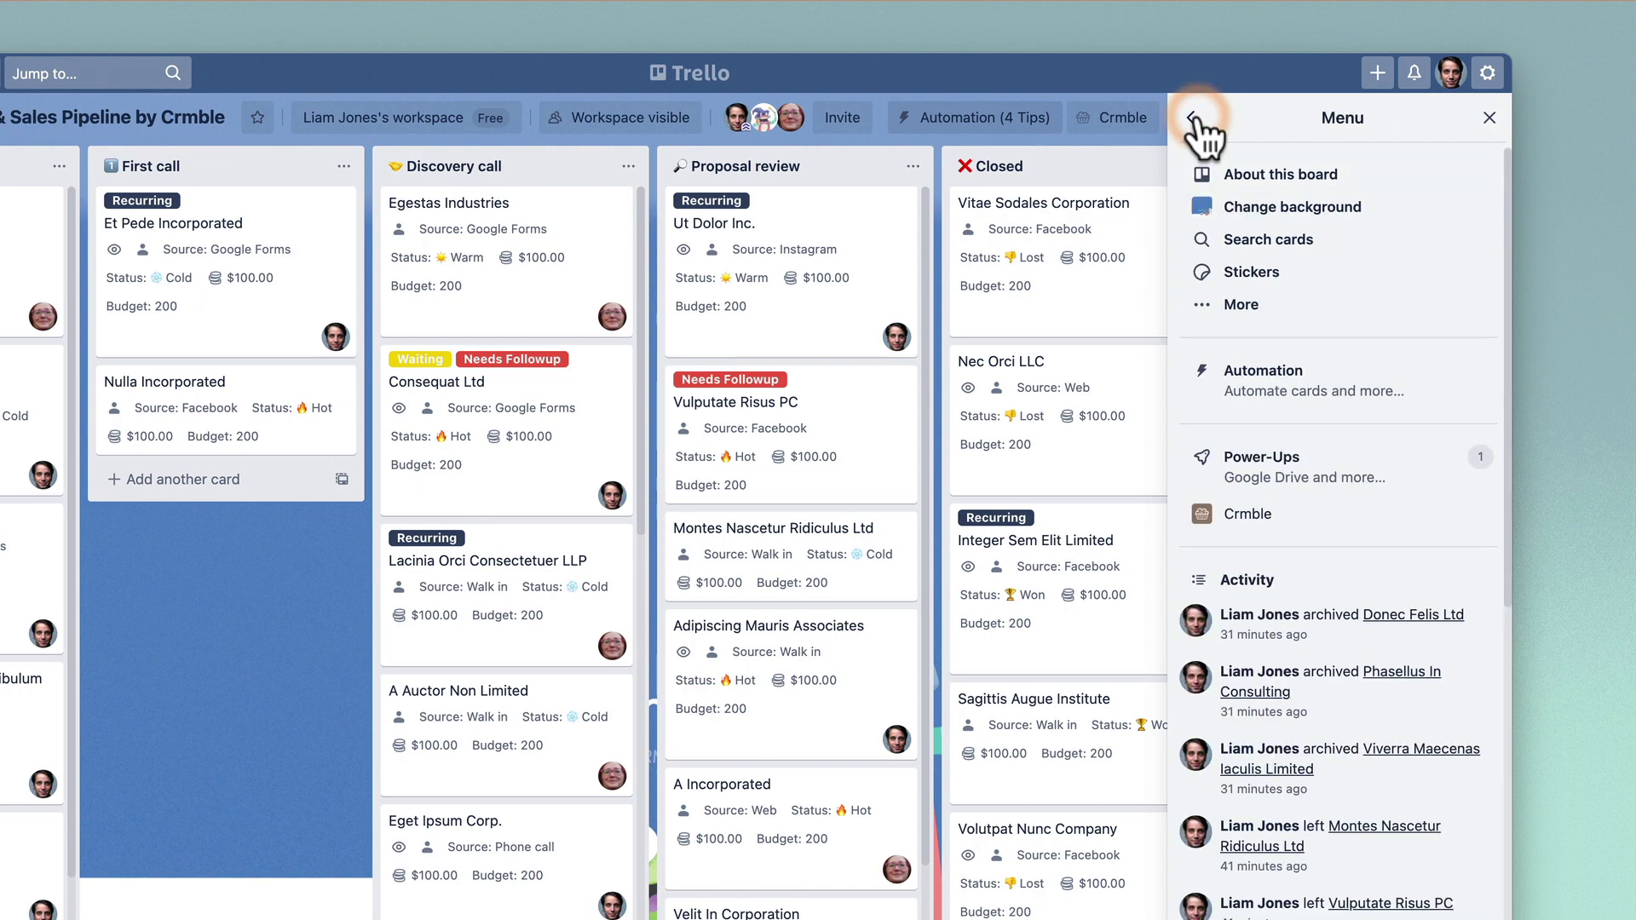
pyautogui.click(1219, 239)
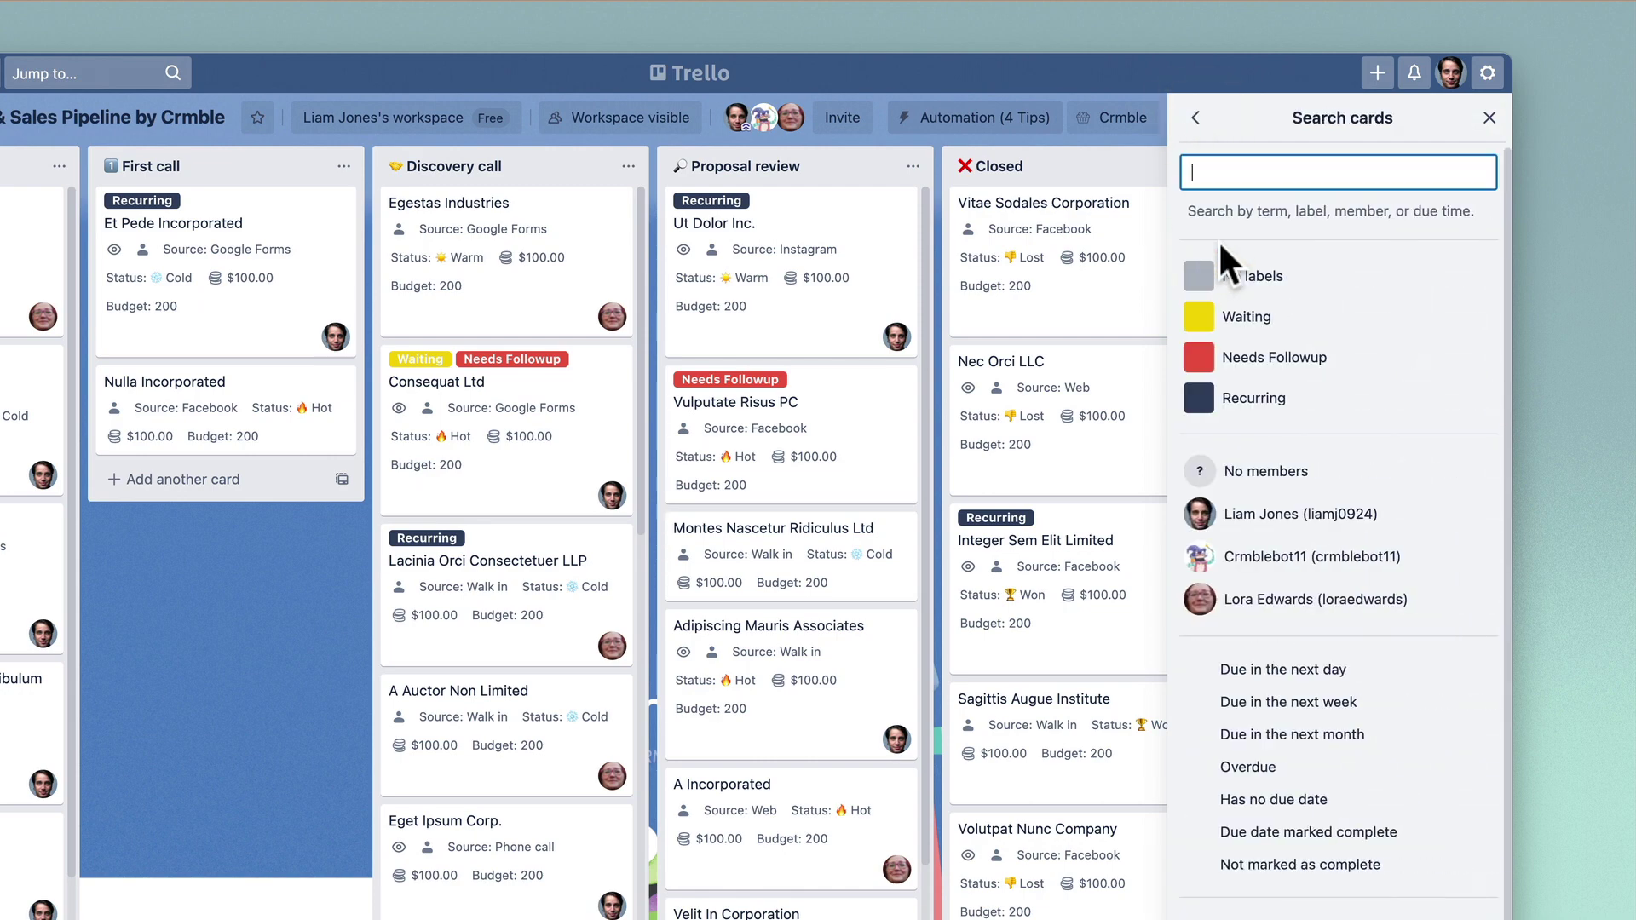
pyautogui.click(1204, 388)
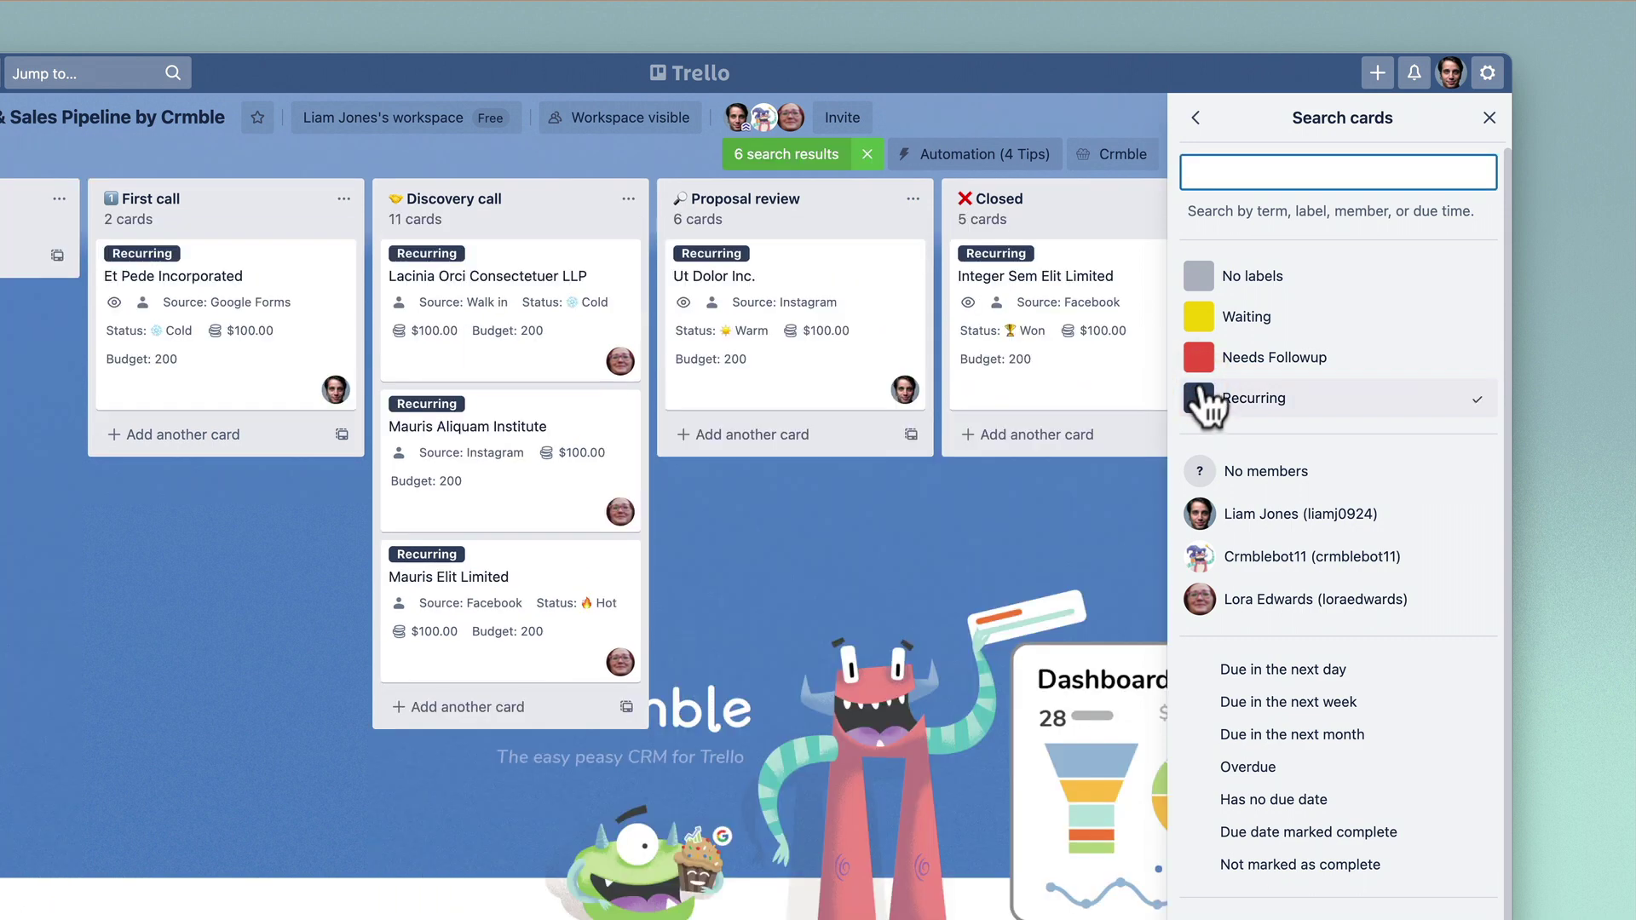
pyautogui.click(1489, 118)
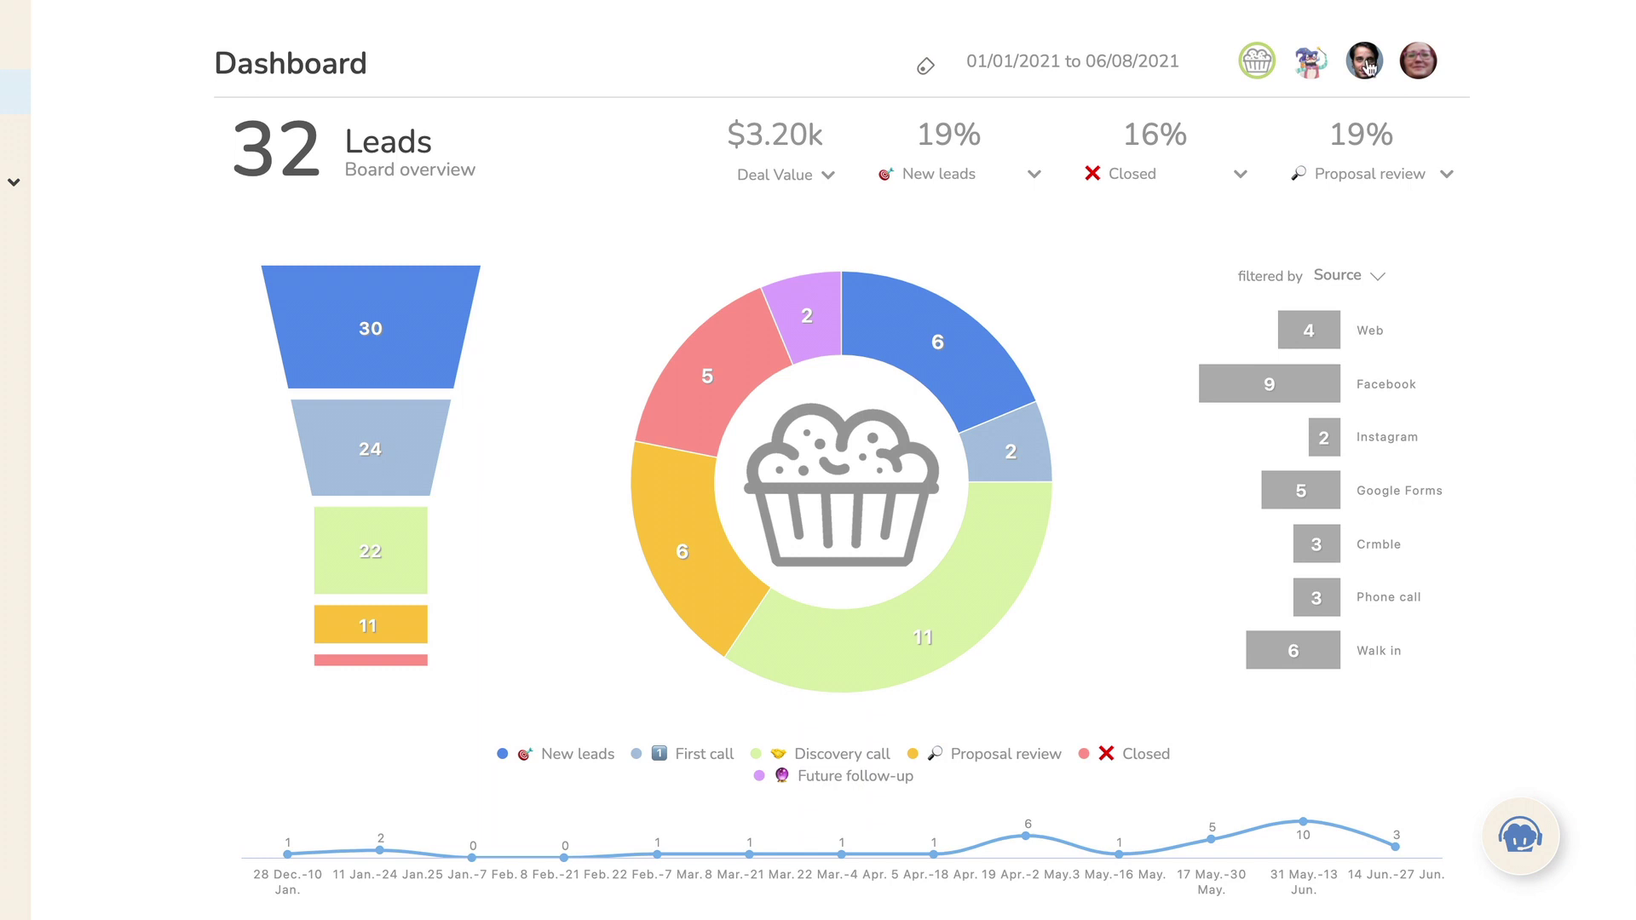
# Narrow the Crmble dashboard to one member's leads labelled Recurring
pyautogui.click(1365, 63)
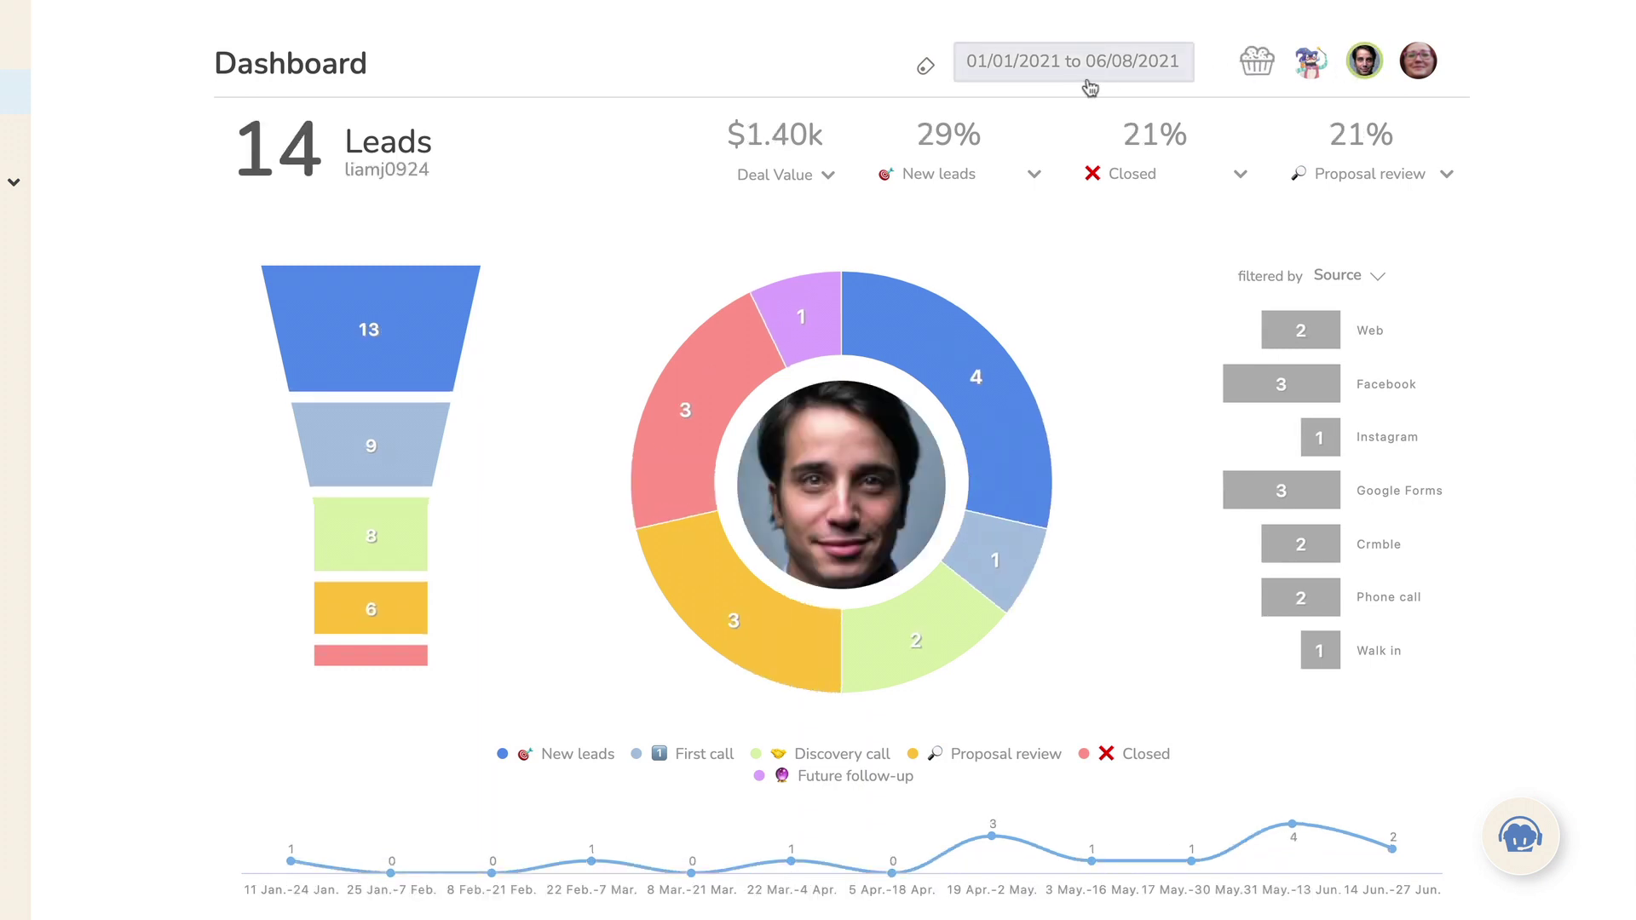
pyautogui.click(927, 68)
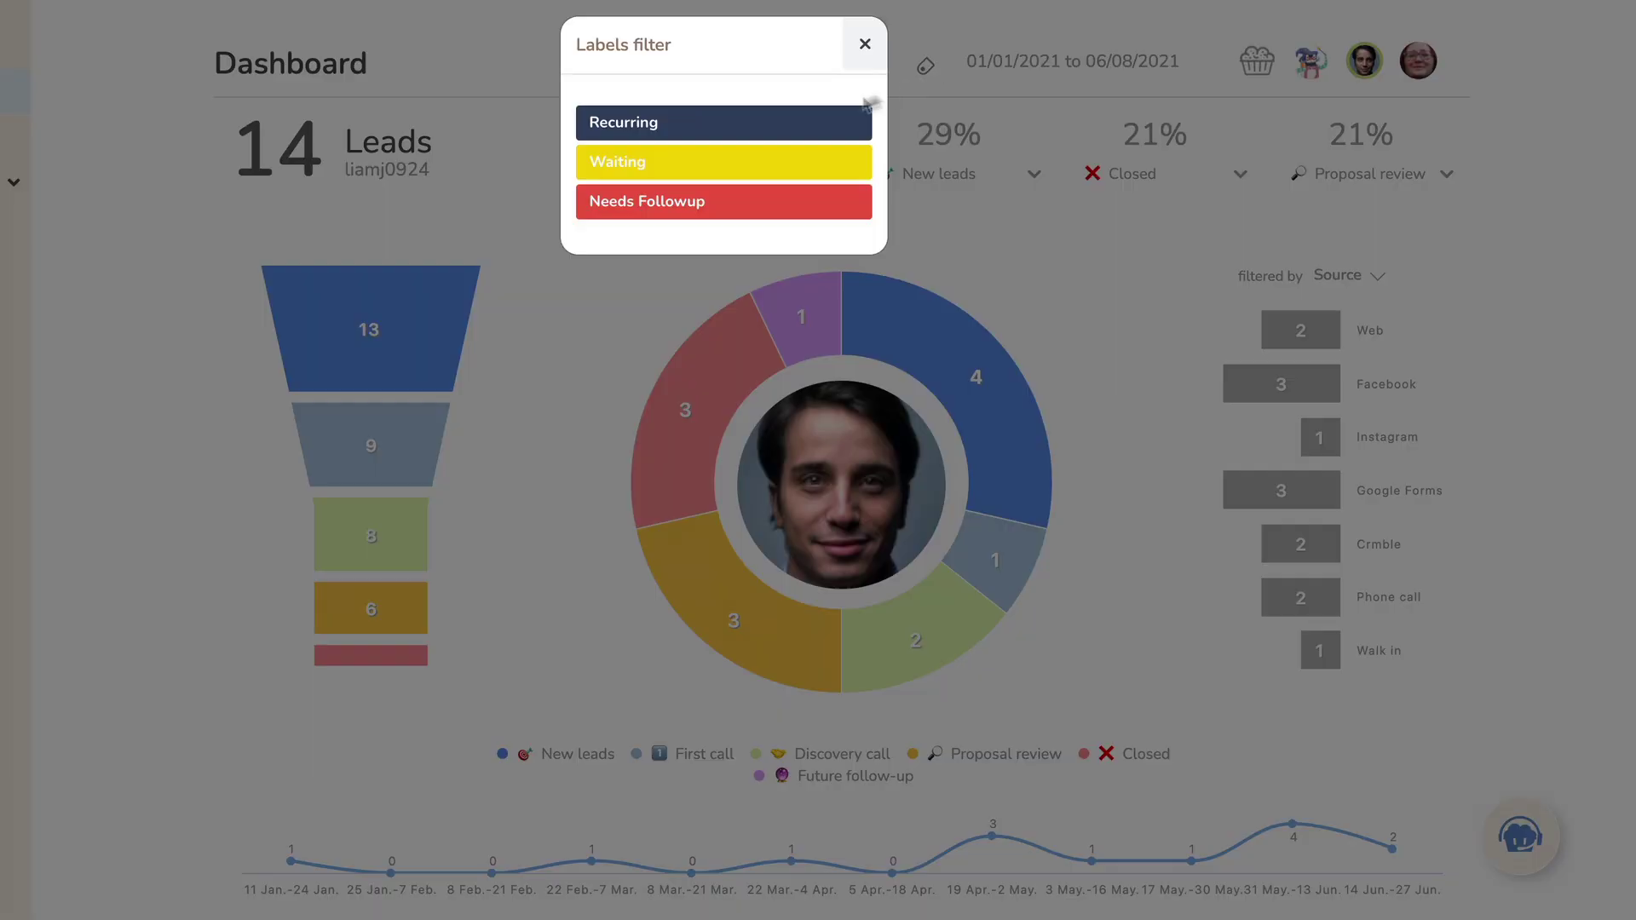
pyautogui.click(575, 313)
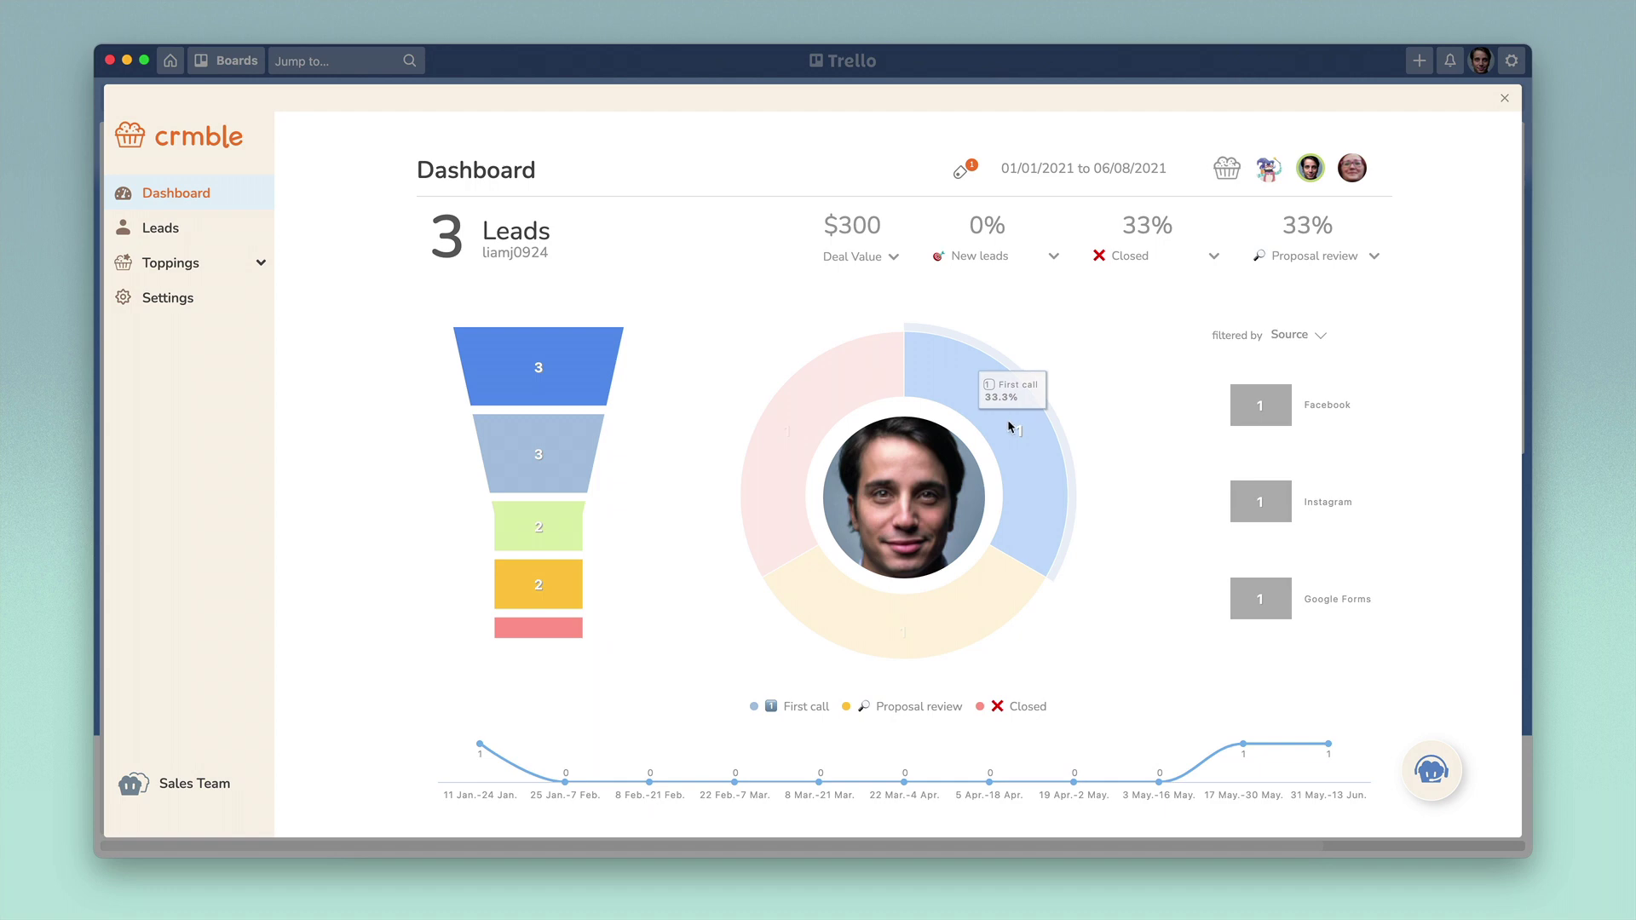
# Show lead sources for the First call stage via the donut chart
pyautogui.moveTo(820, 404)
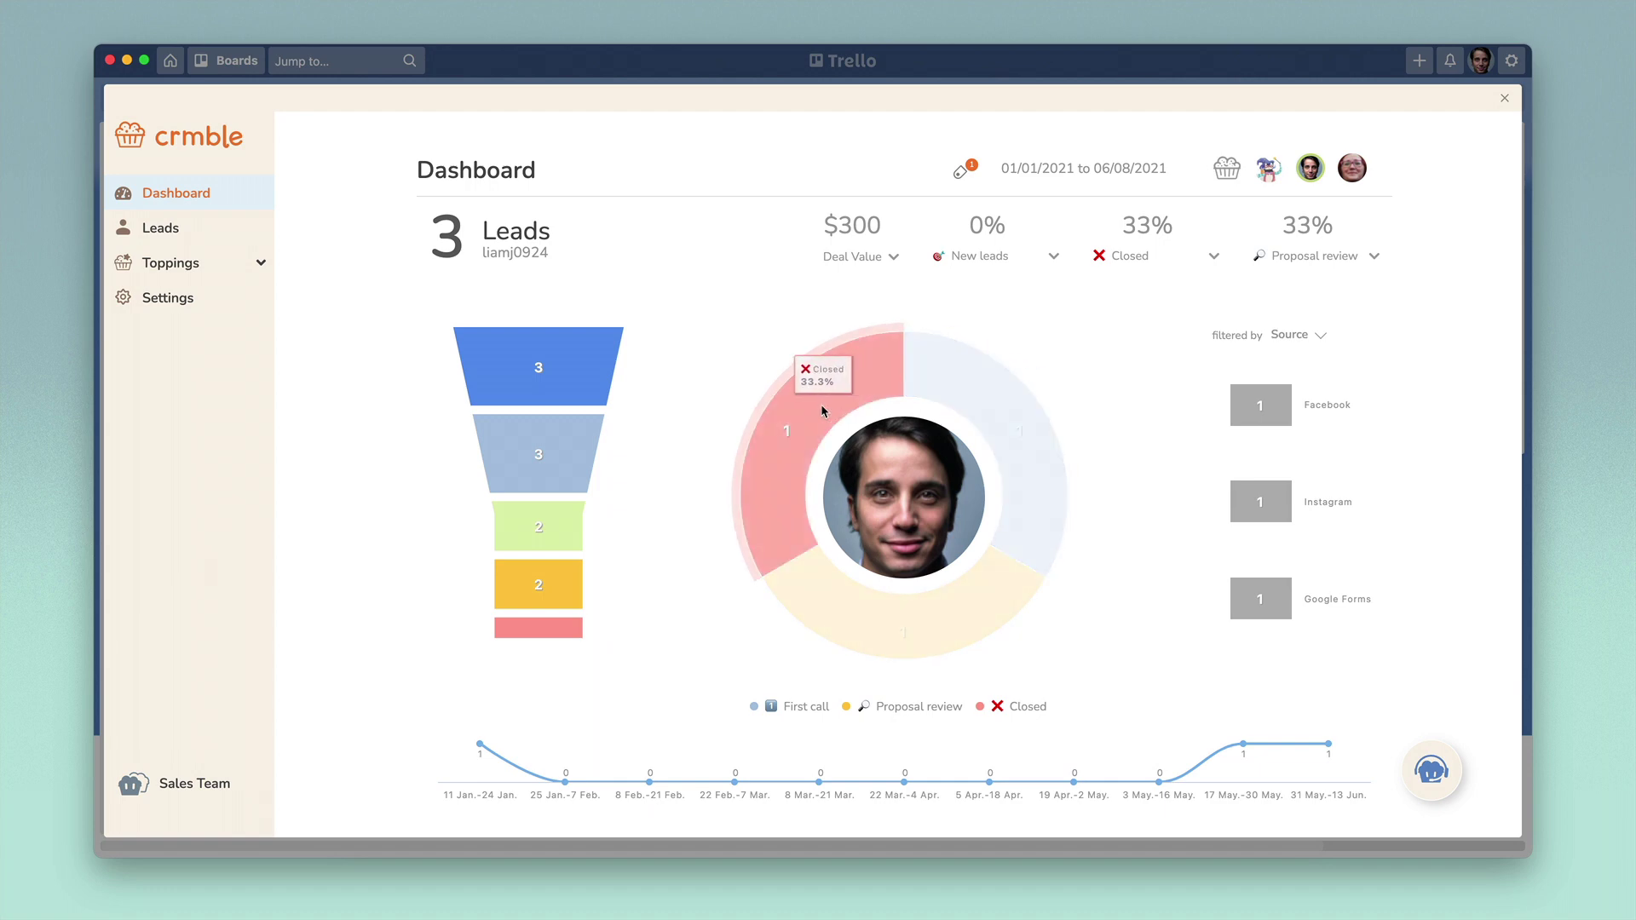
pyautogui.moveTo(839, 630)
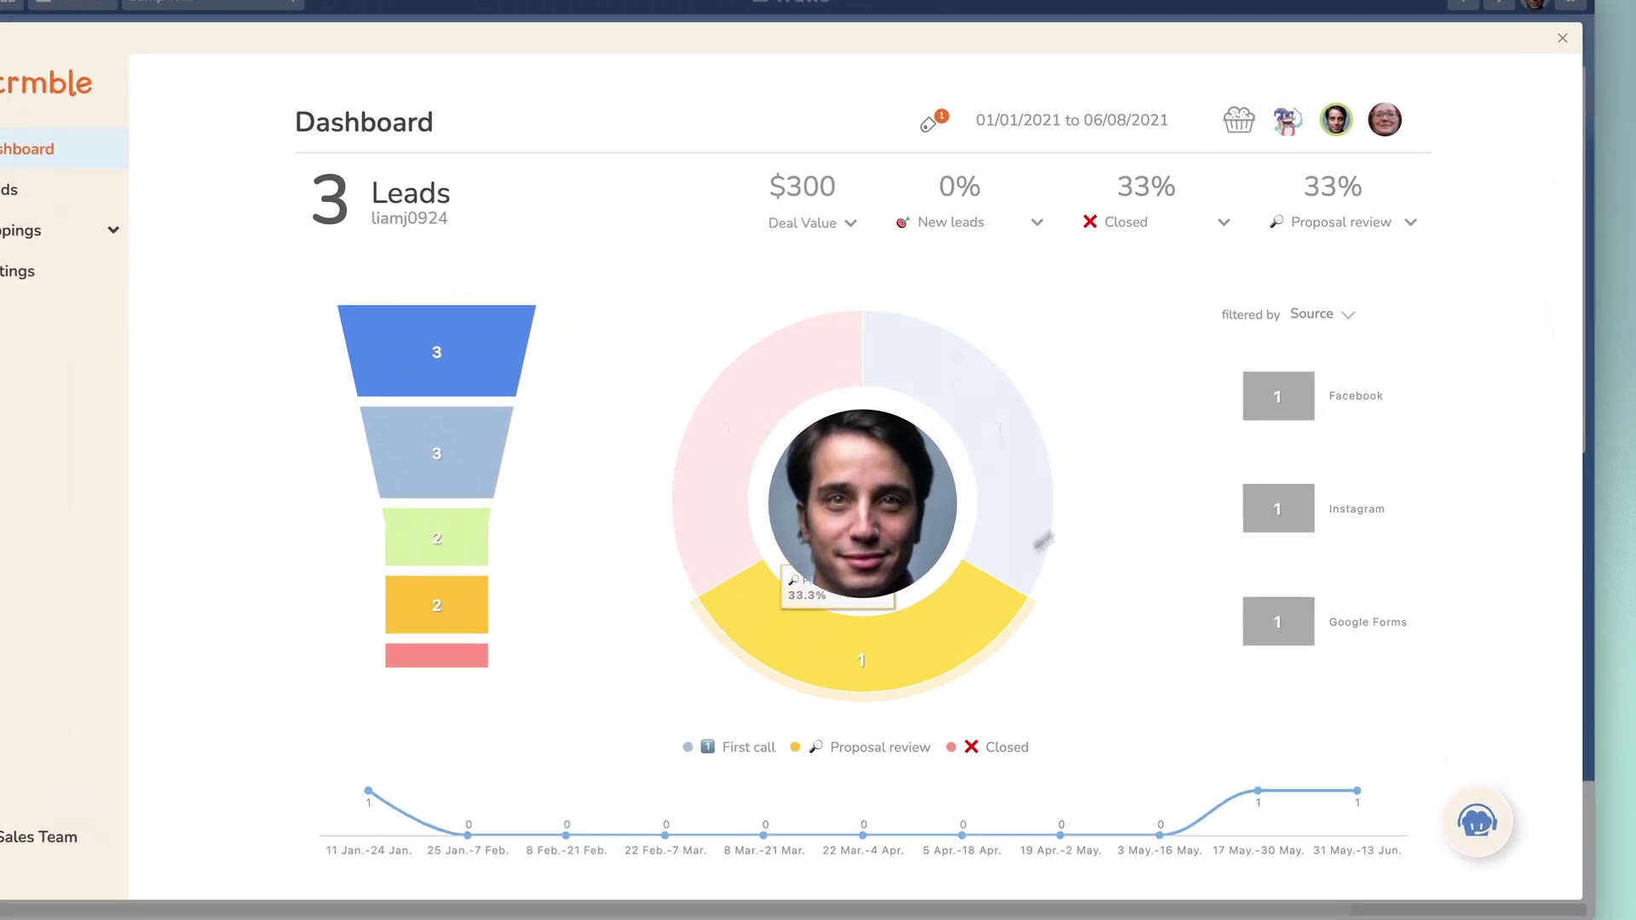
pyautogui.moveTo(1277, 510)
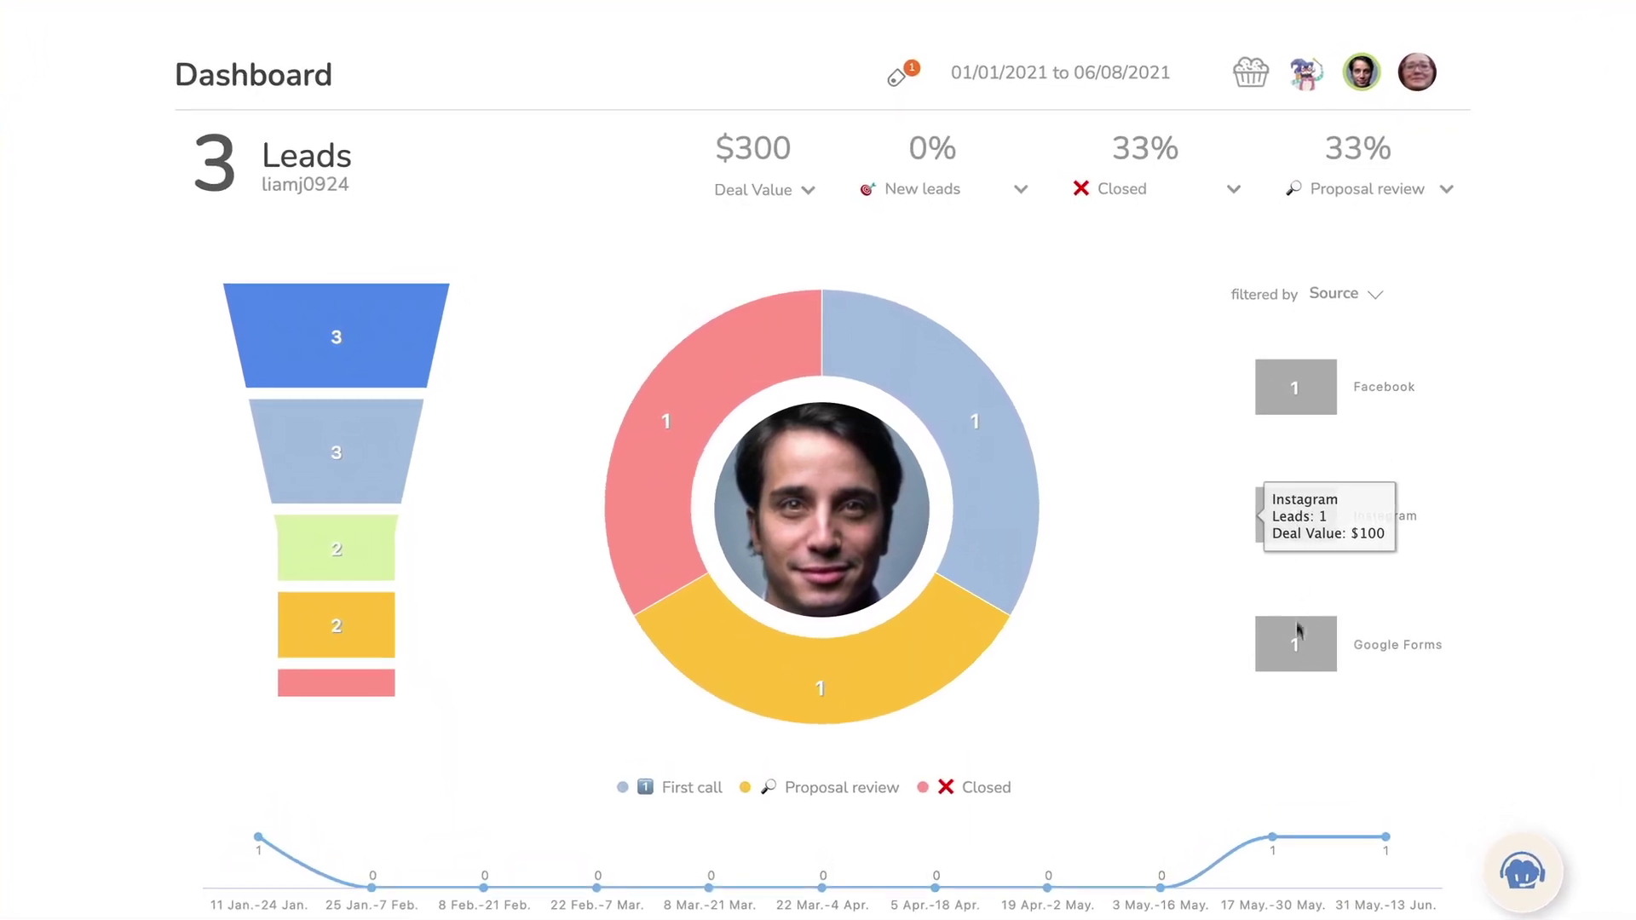
pyautogui.moveTo(1291, 646)
pyautogui.click(1004, 515)
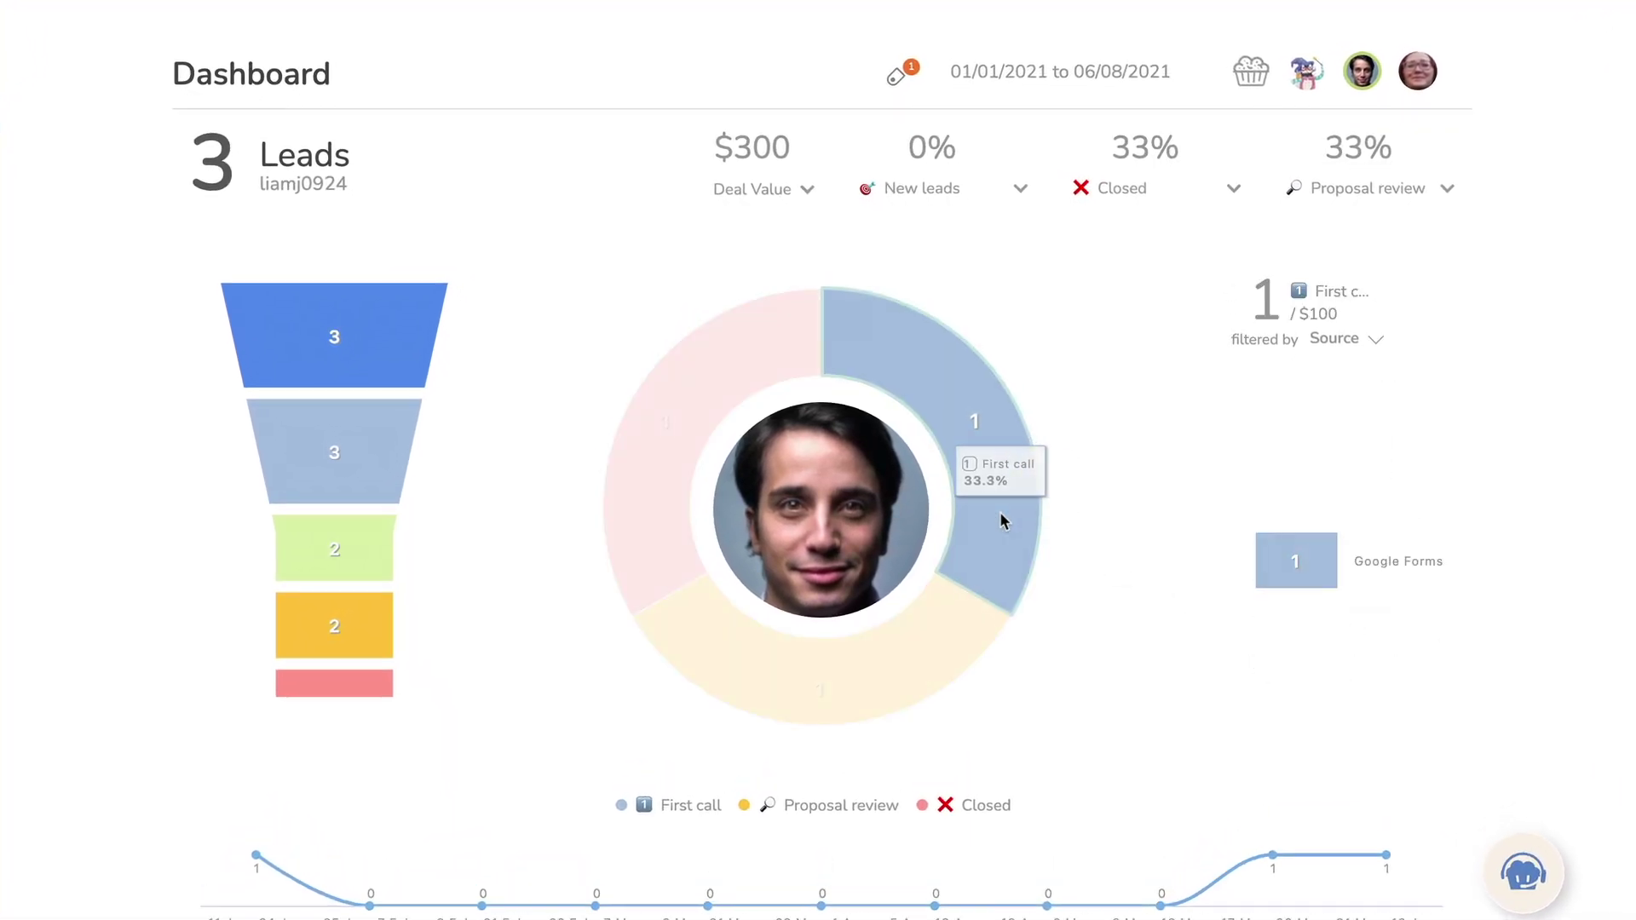